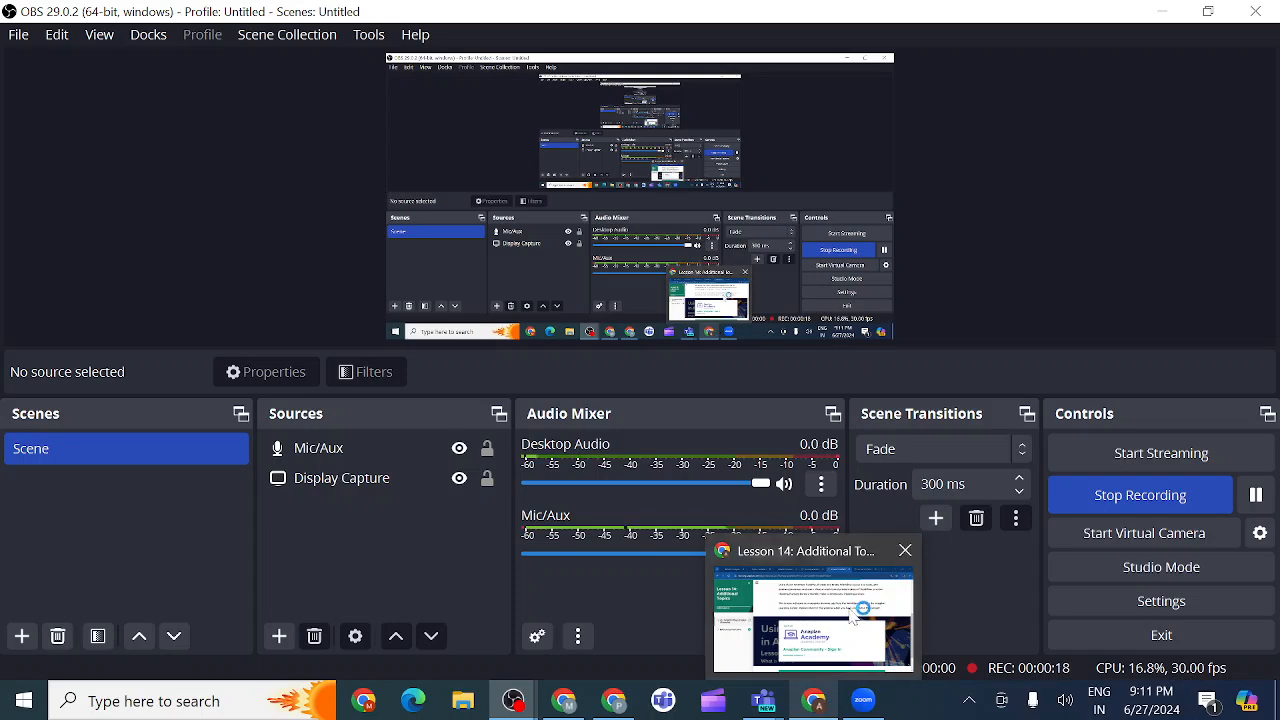
Bring the Lesson 14: Additional Topics browser window in front of OBS Studio.
left_click(822, 709)
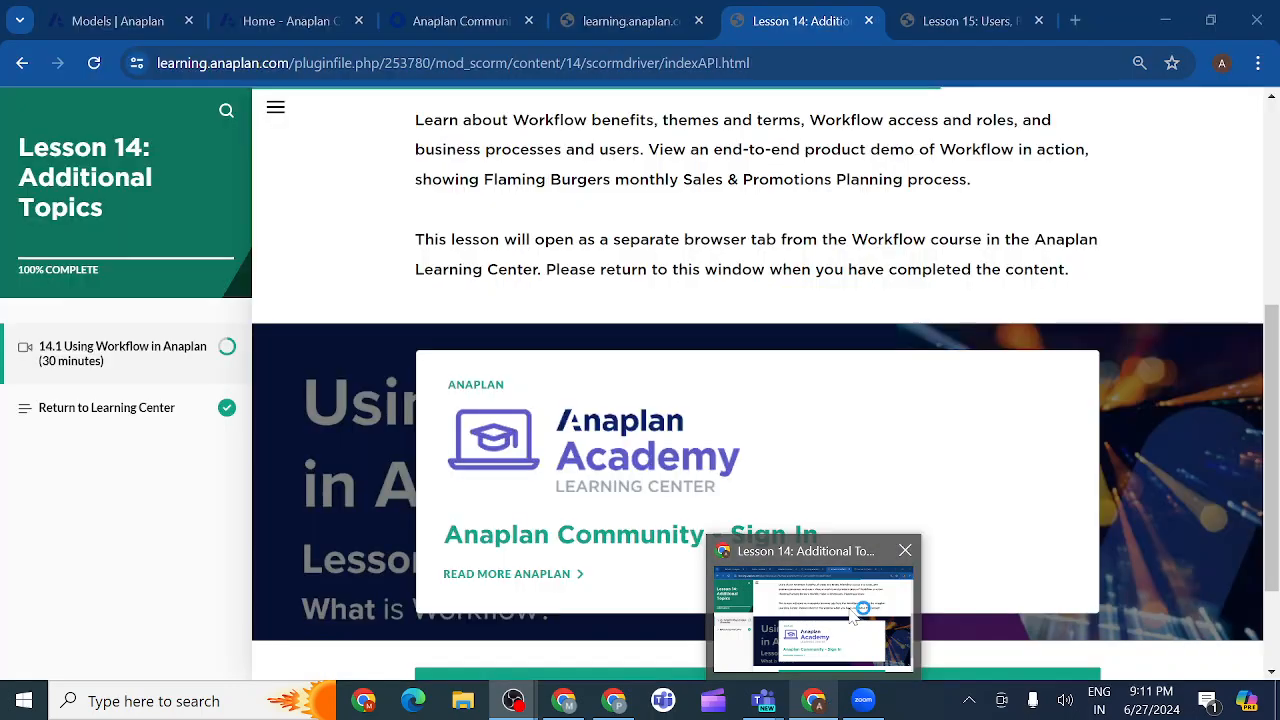
Close the Lesson 14 tab, view Lesson 15, and bring up the Anaplan evening class Teams meeting.
left_click(869, 21)
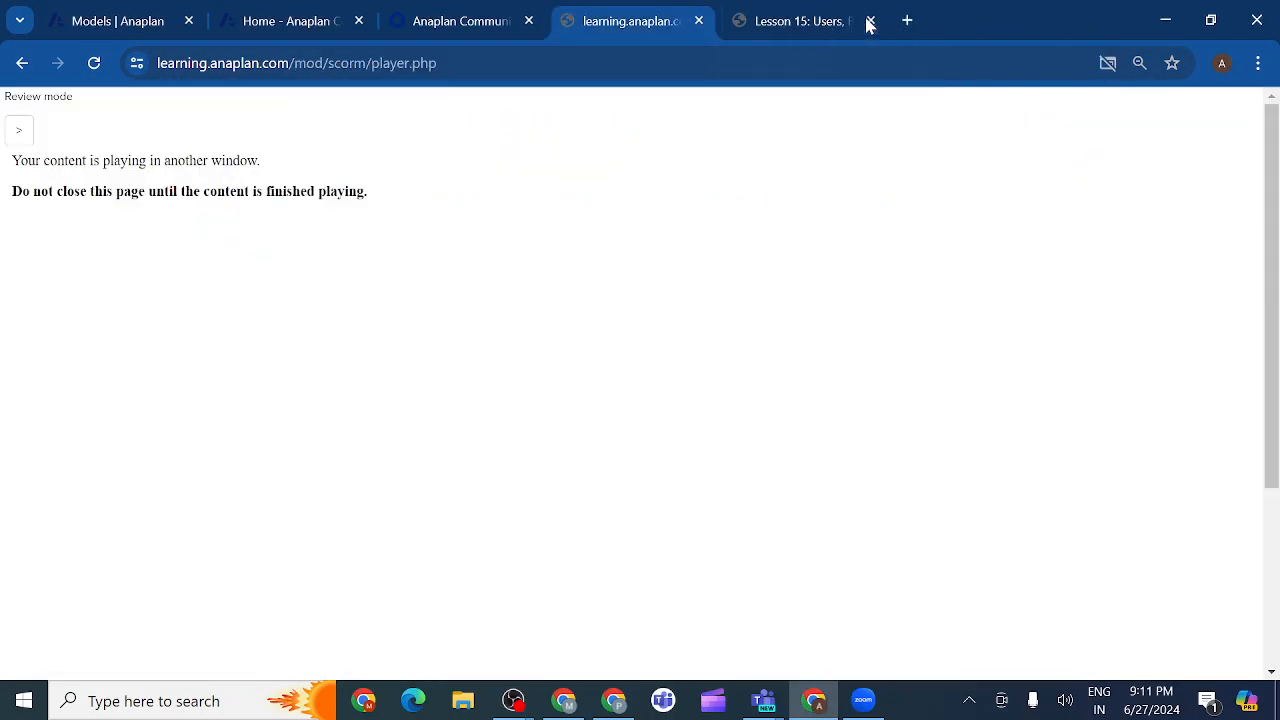
left_click(789, 22)
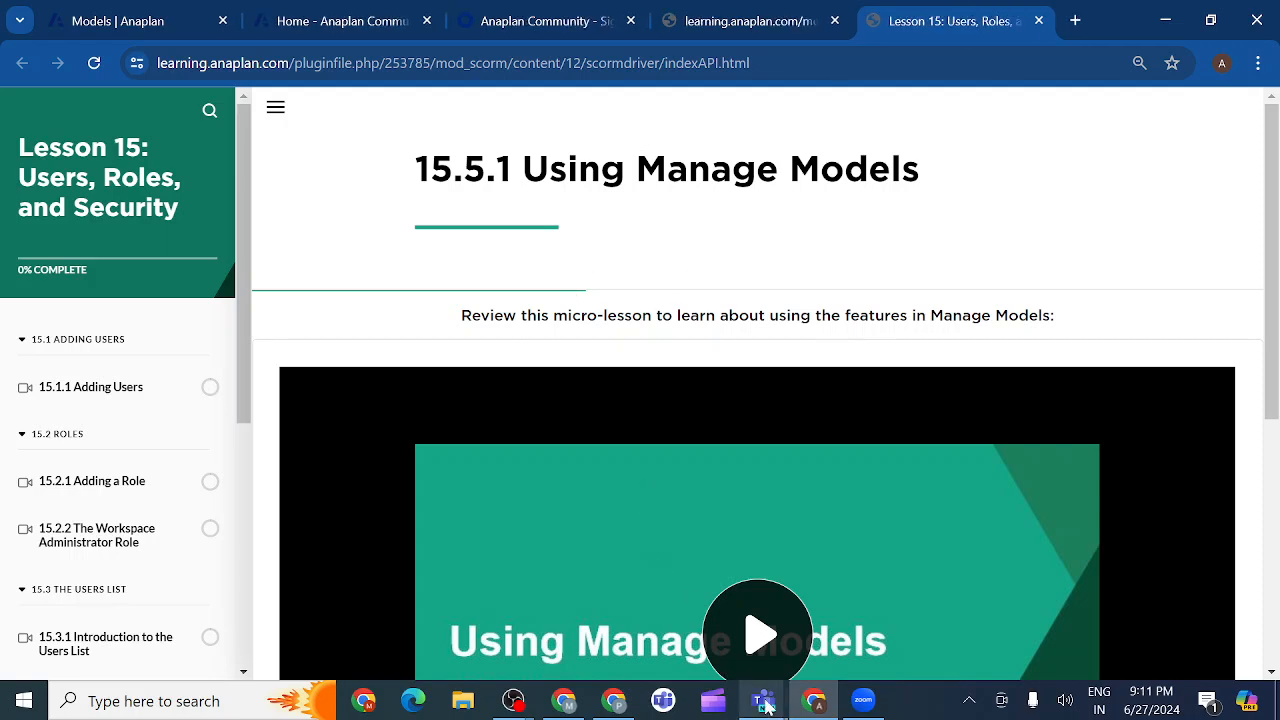
mouse_move(765, 705)
left_click(818, 640)
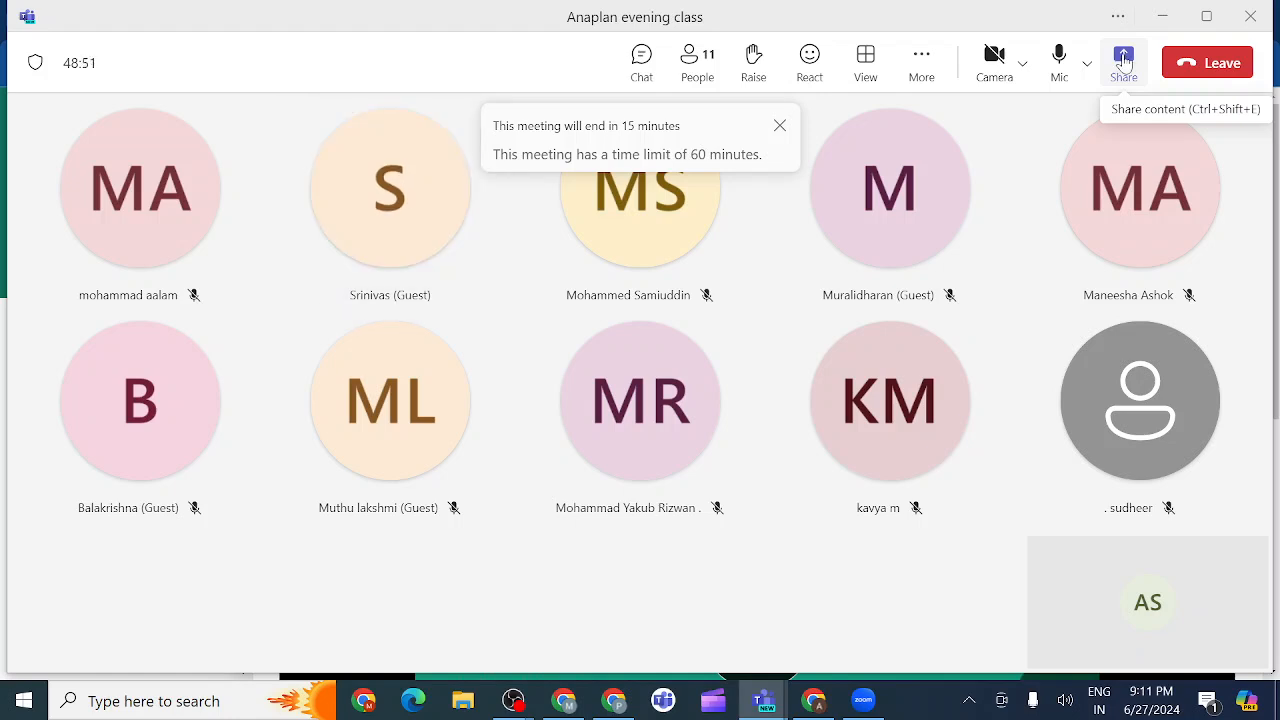
Share the entire screen, with computer sound included, to the Teams meeting.
left_click(1124, 62)
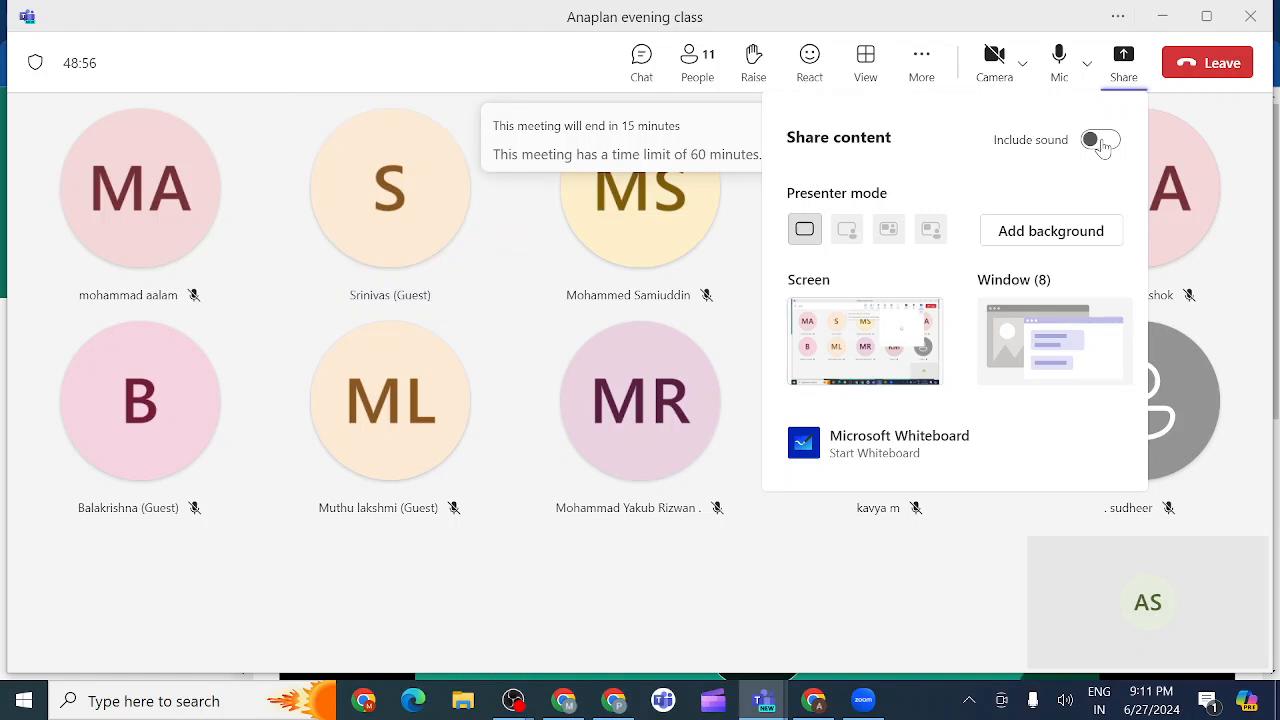
left_click(1101, 141)
left_click(899, 342)
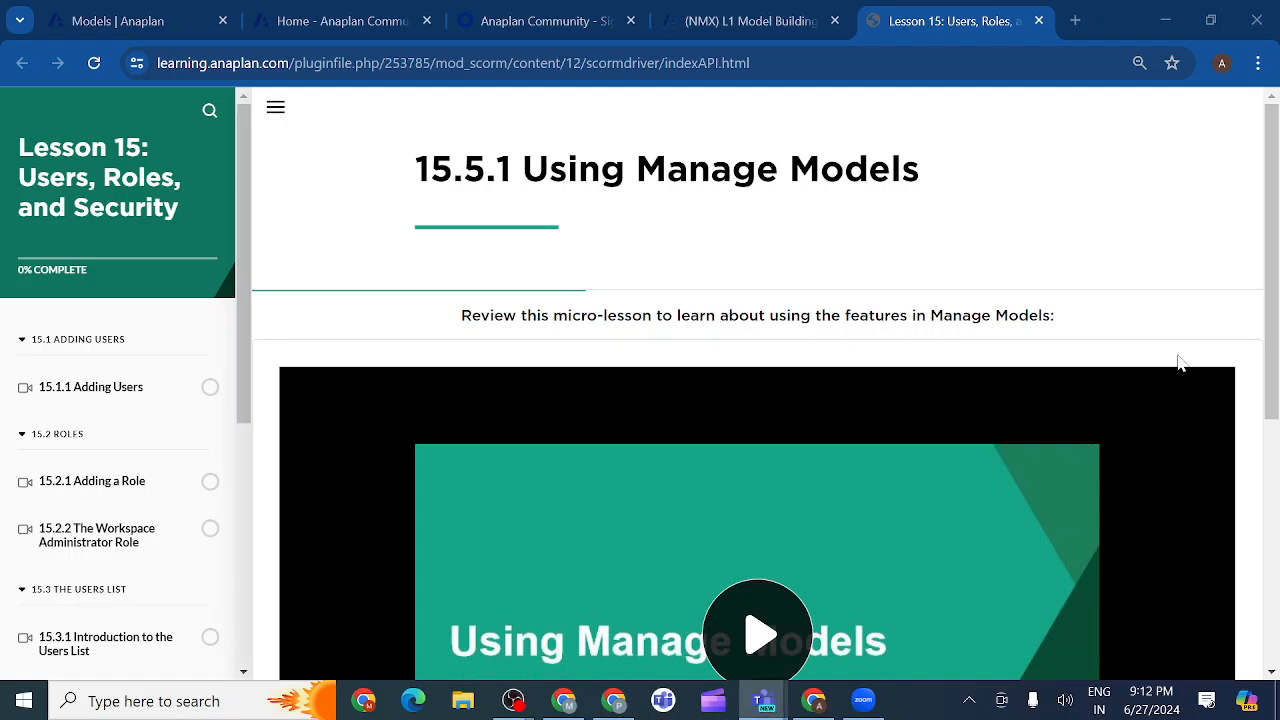
Return to Chrome and open 15.1.1 Adding Users from the Lesson 15 sidebar.
left_click(1161, 320)
left_click(130, 403)
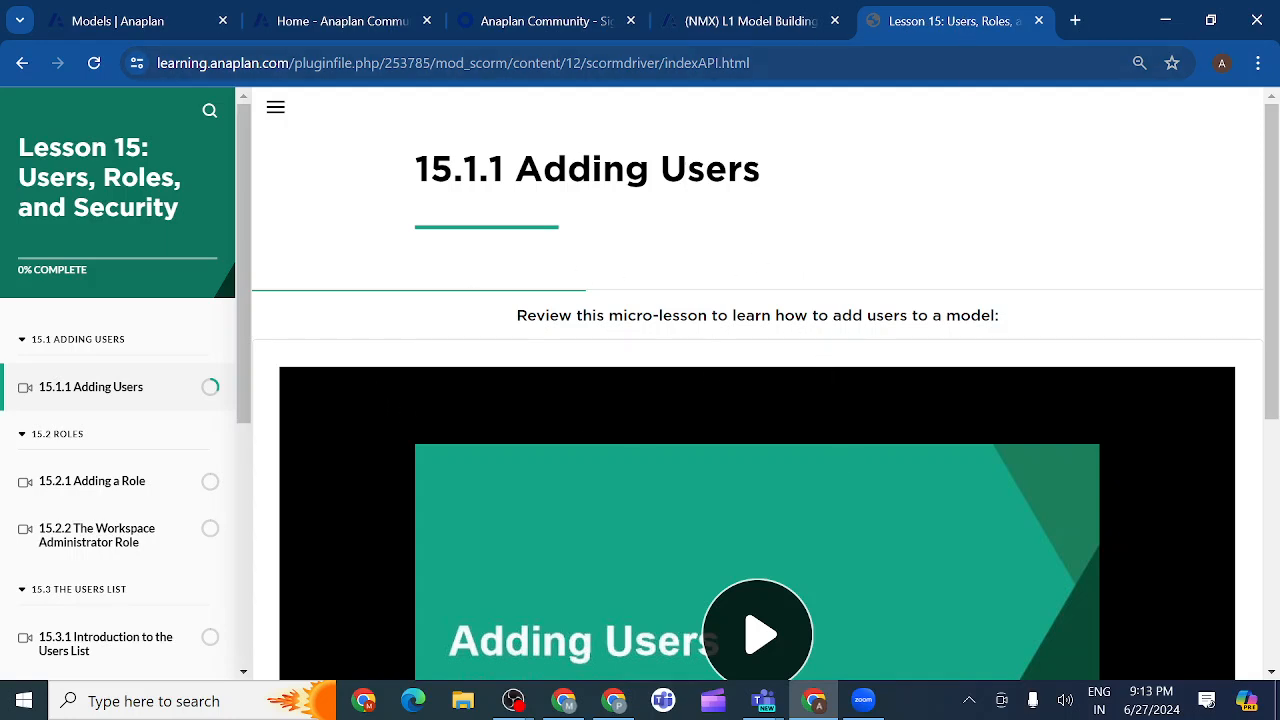
Log back in to Anaplan and show the Models page listing 9 models in Talent builder 433.
left_click(150, 21)
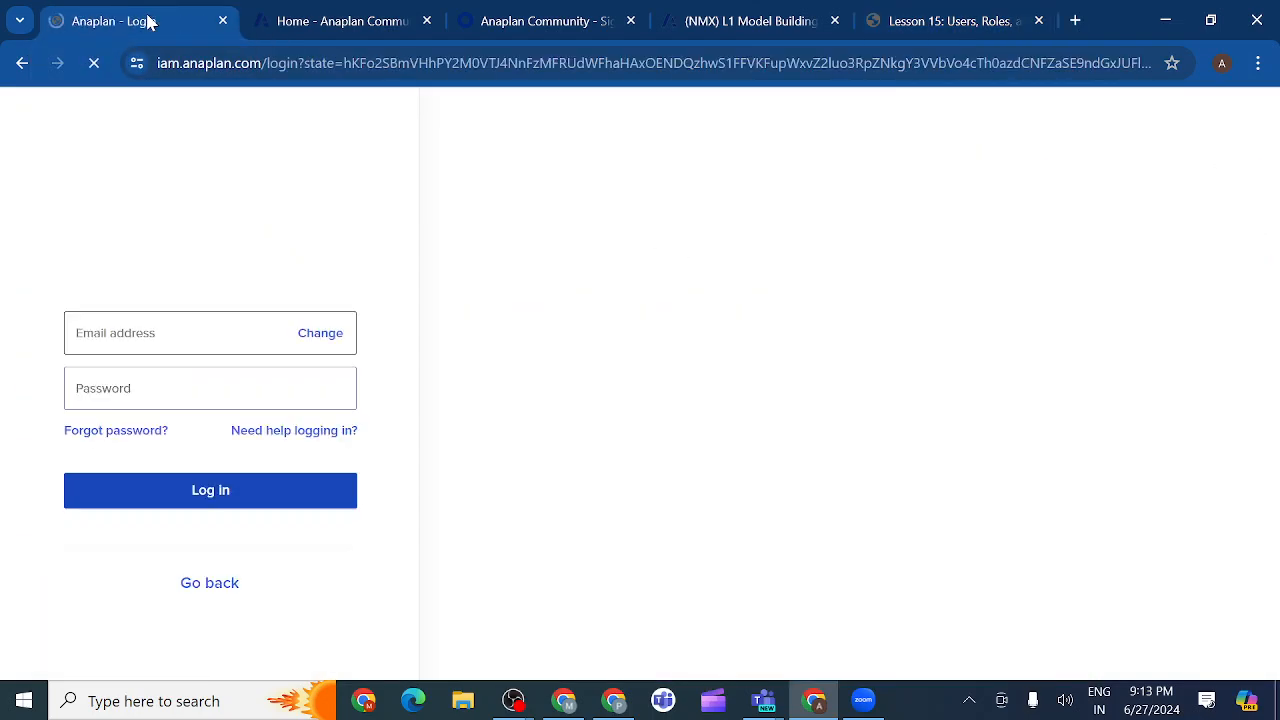
left_click_drag(188, 28, 890, 25)
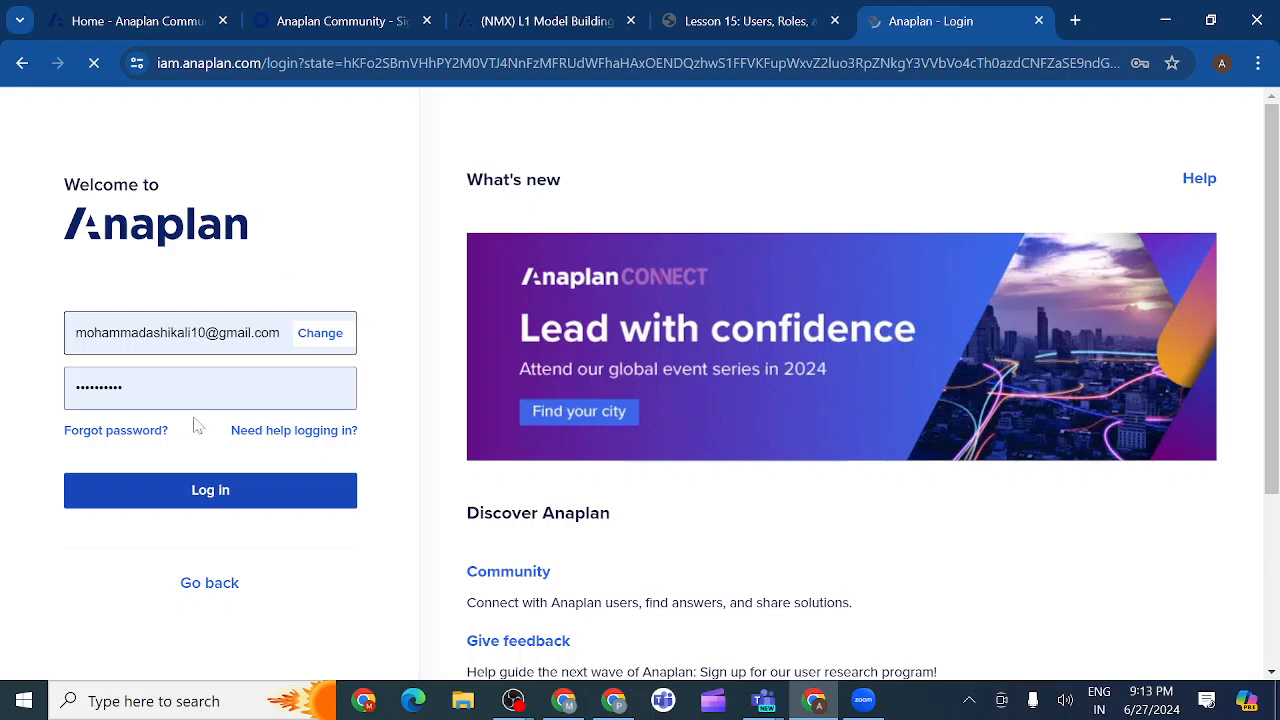
left_click(196, 495)
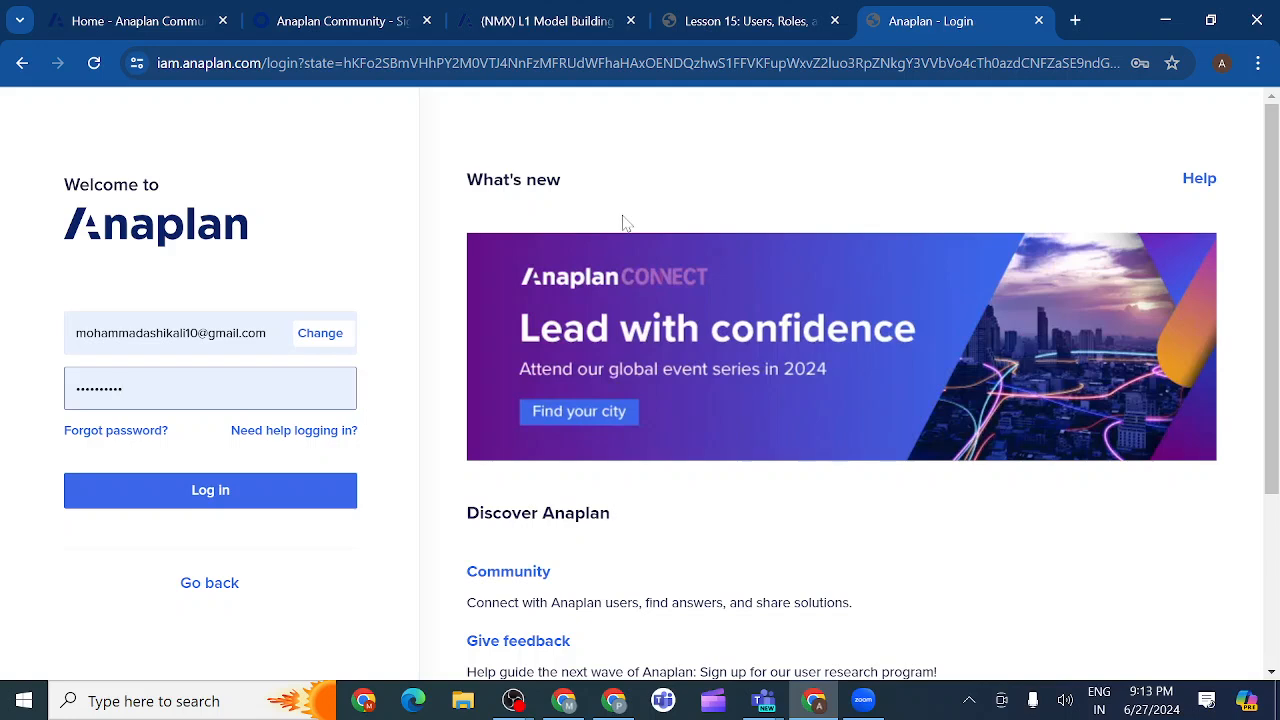
left_click(808, 22)
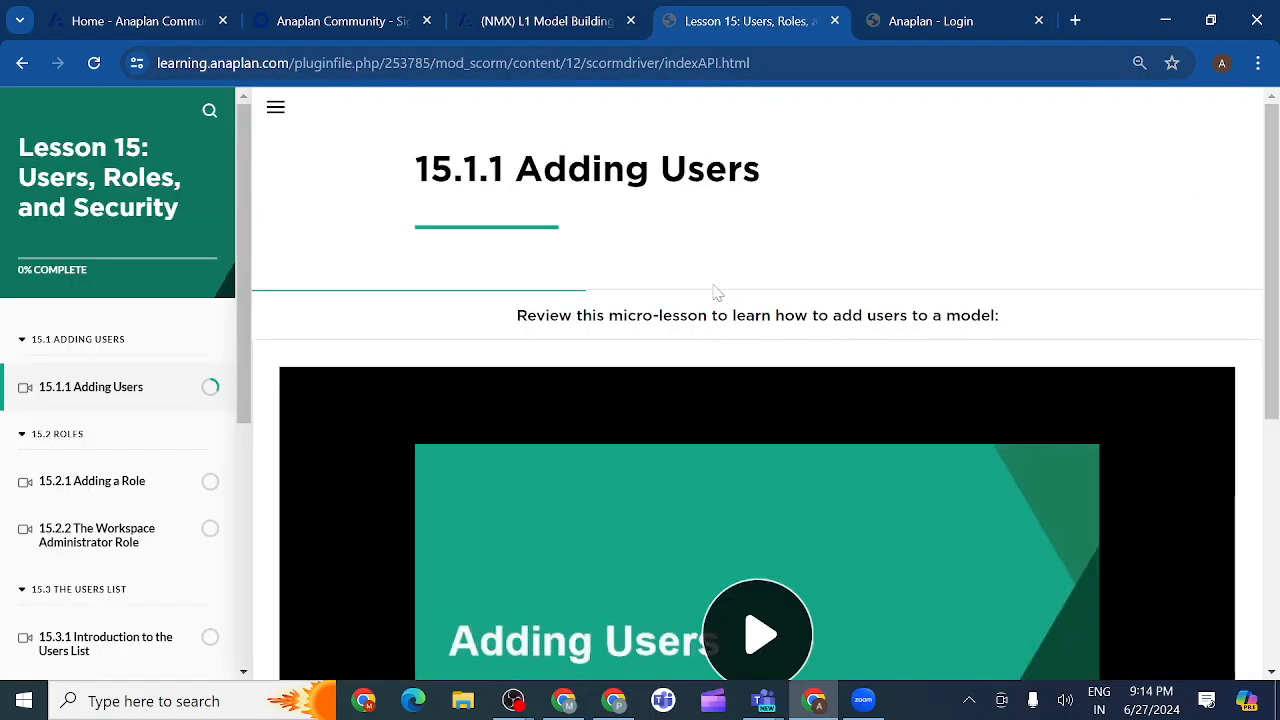
left_click(940, 18)
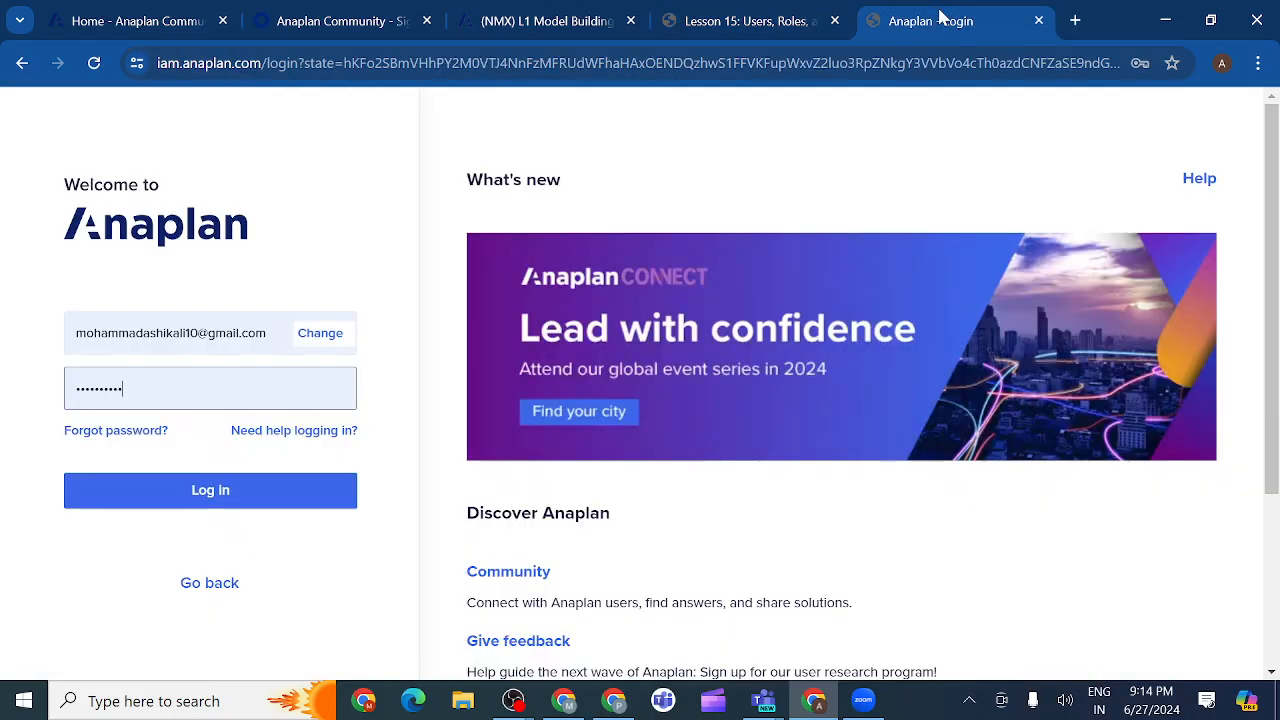
left_click(216, 497)
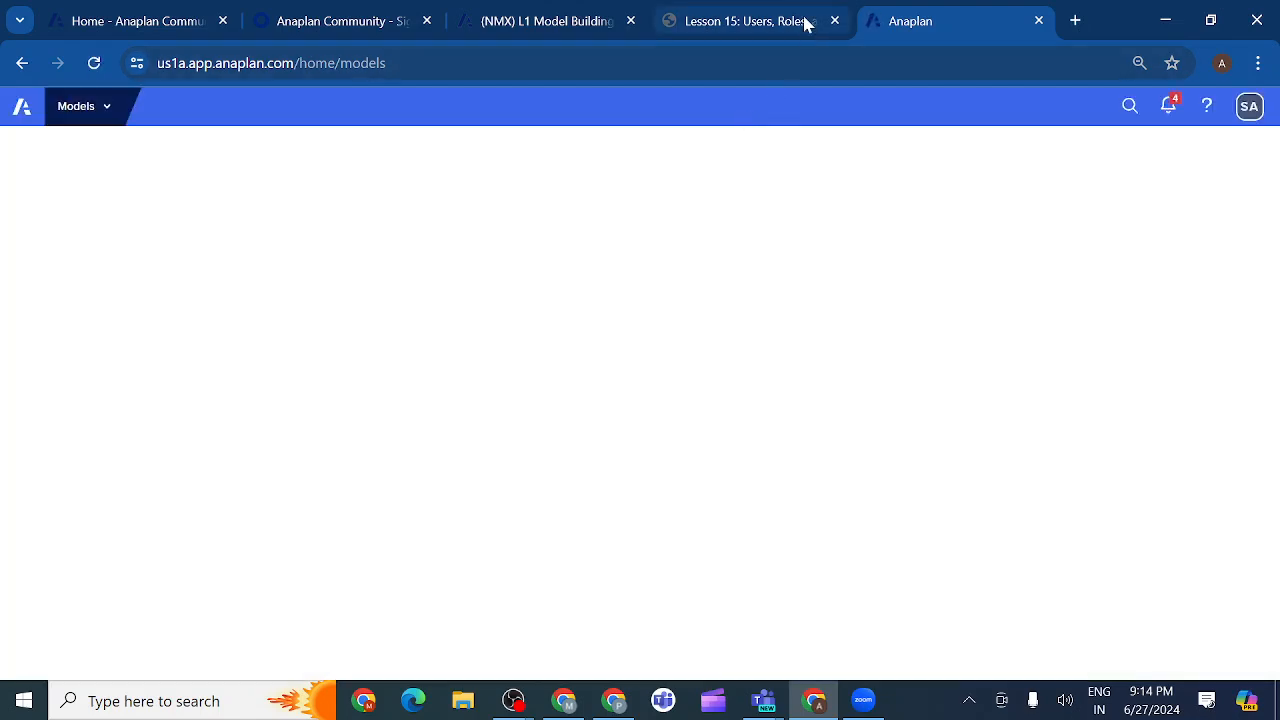
left_click(805, 21)
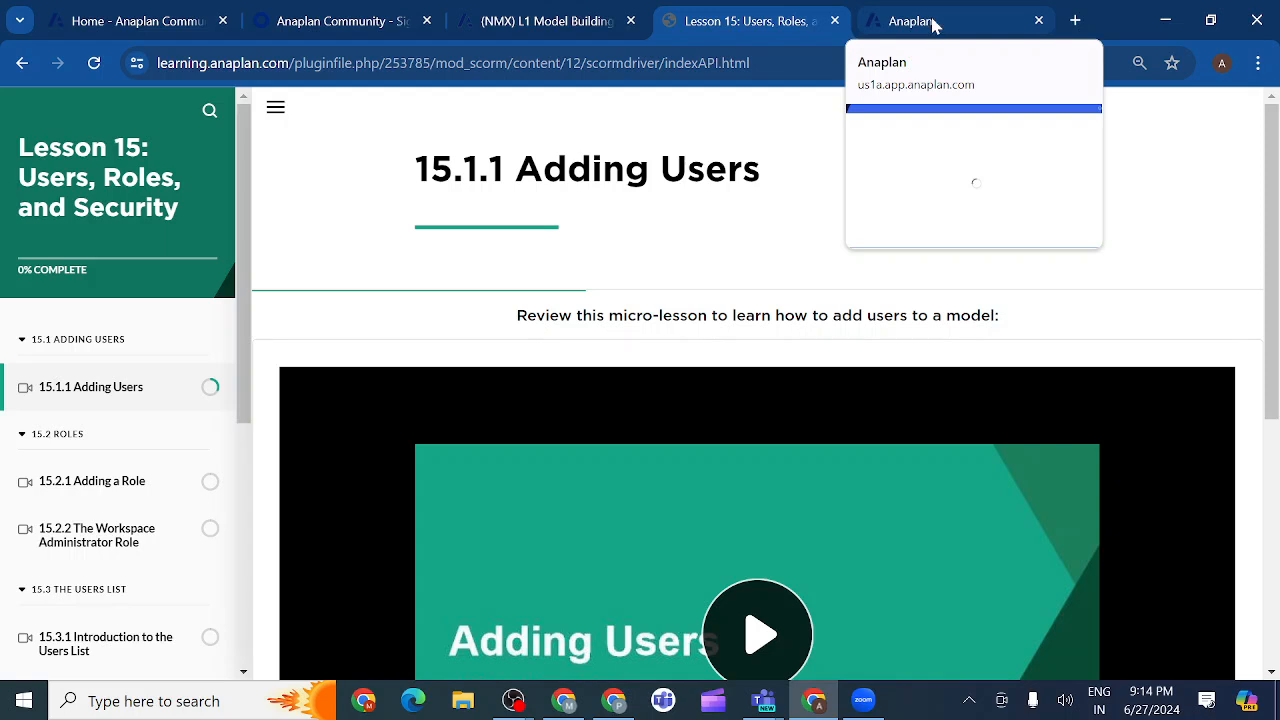
left_click(929, 21)
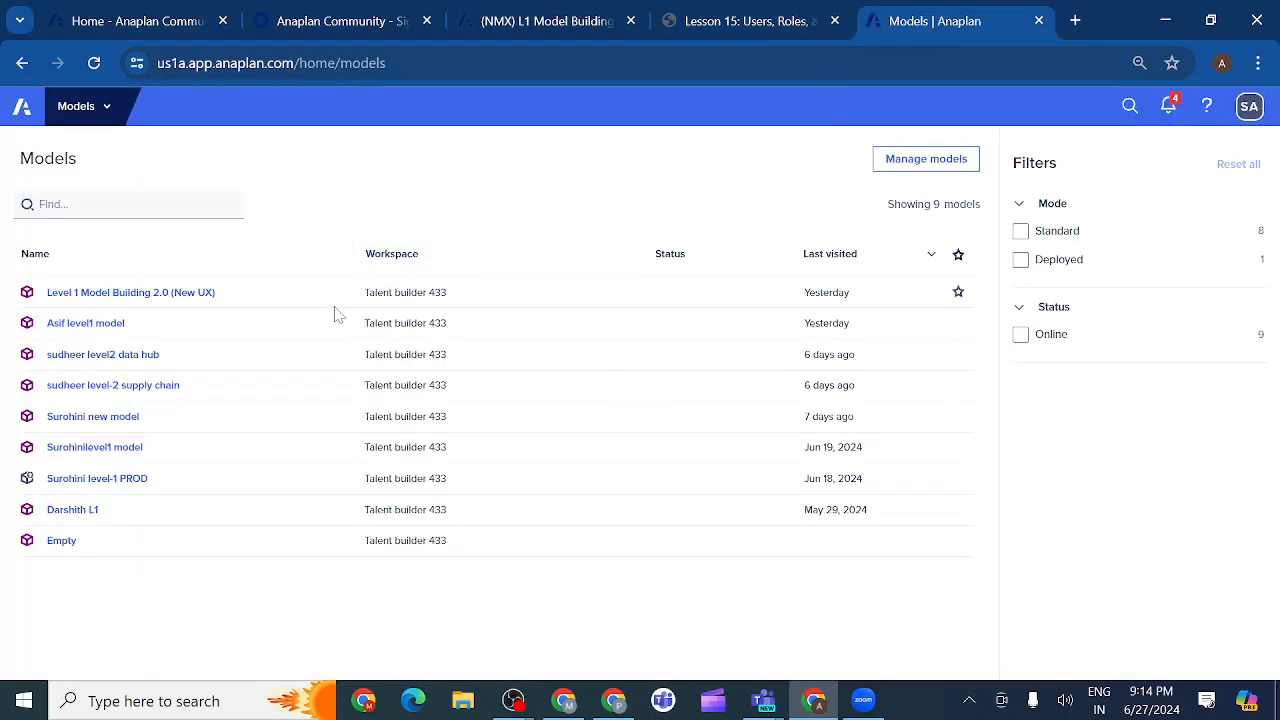
Open the Level 1 Model Building 2.0 (New UX) model from the Models list.
left_click(110, 300)
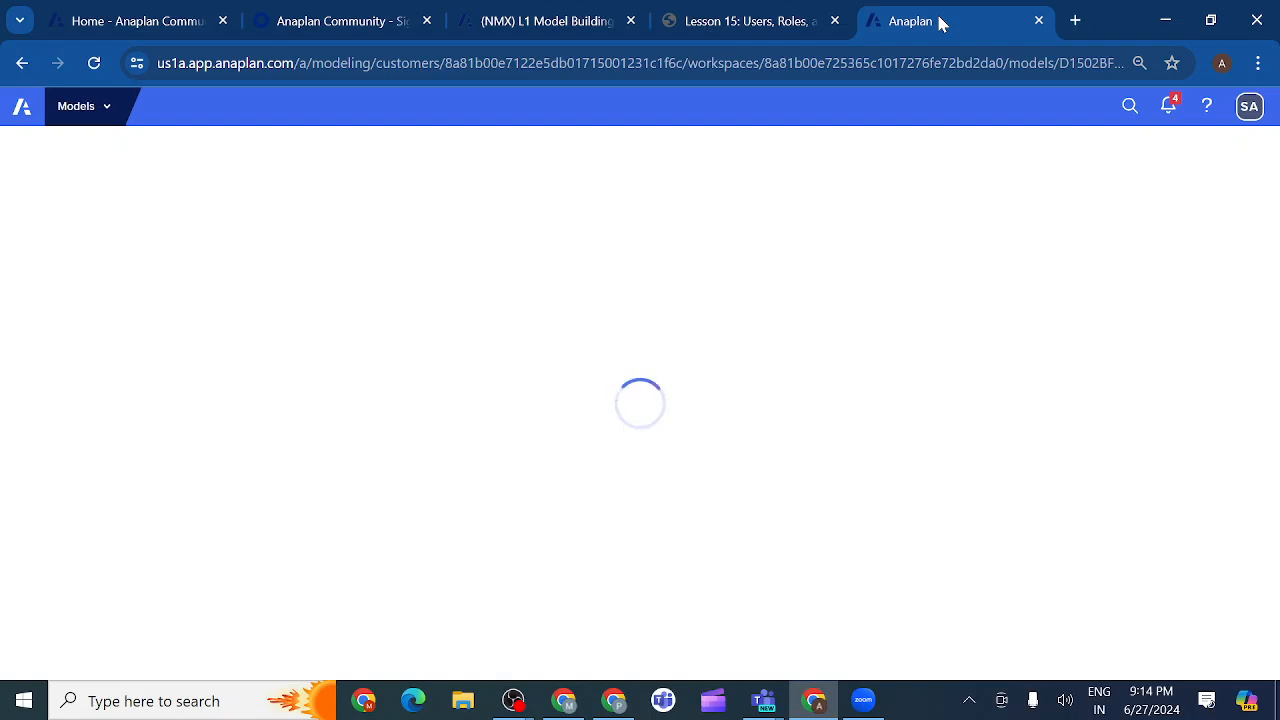
left_click(800, 27)
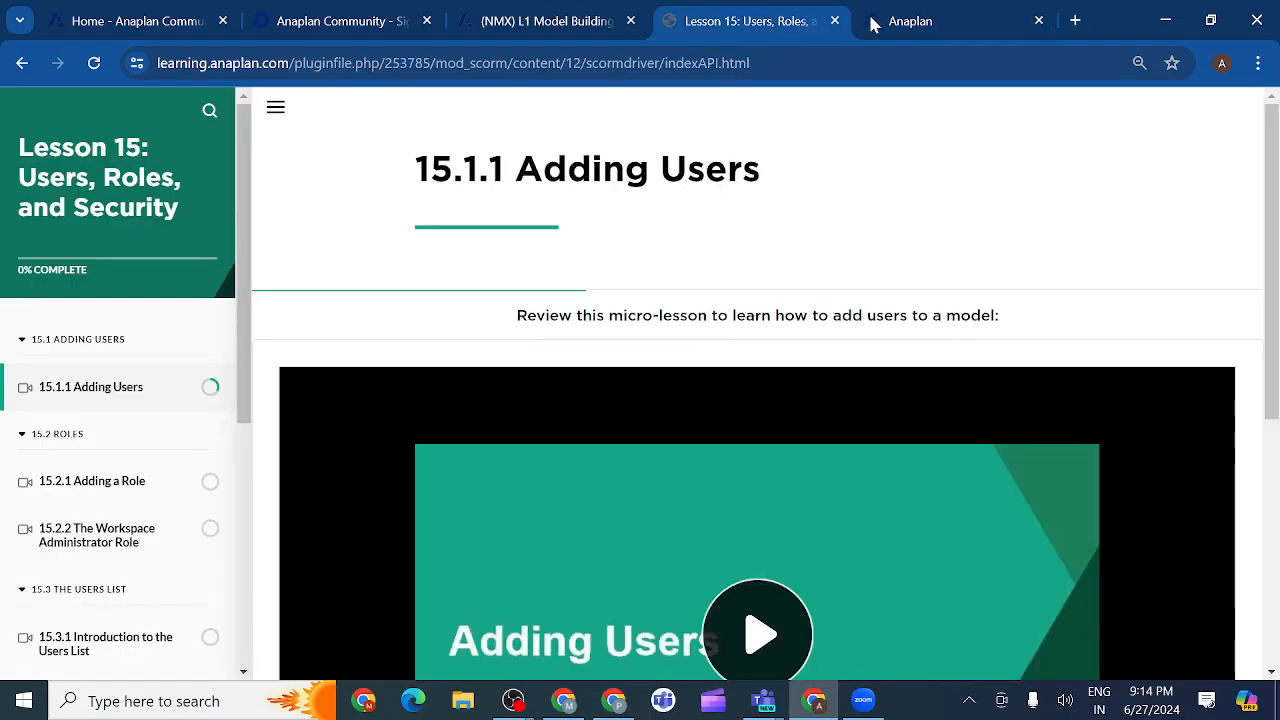
left_click(930, 20)
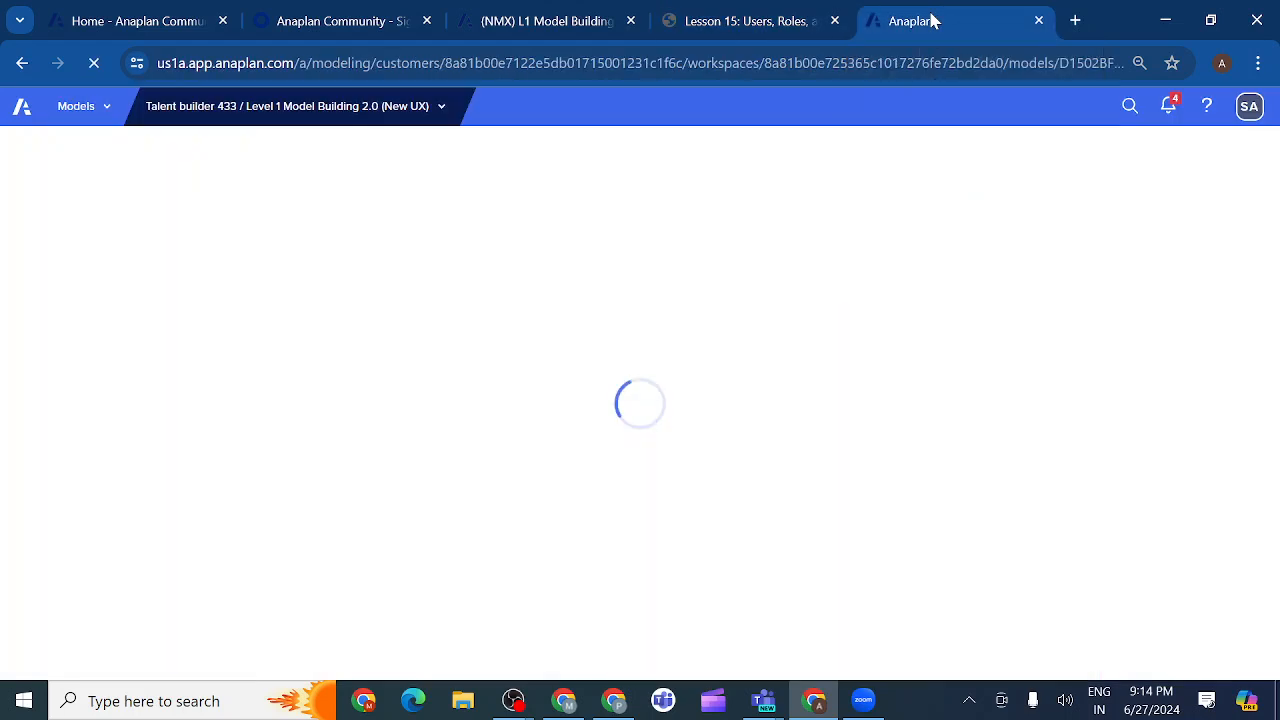
Duplicate the model's page so two tabs show its Time settings.
right_click(933, 21)
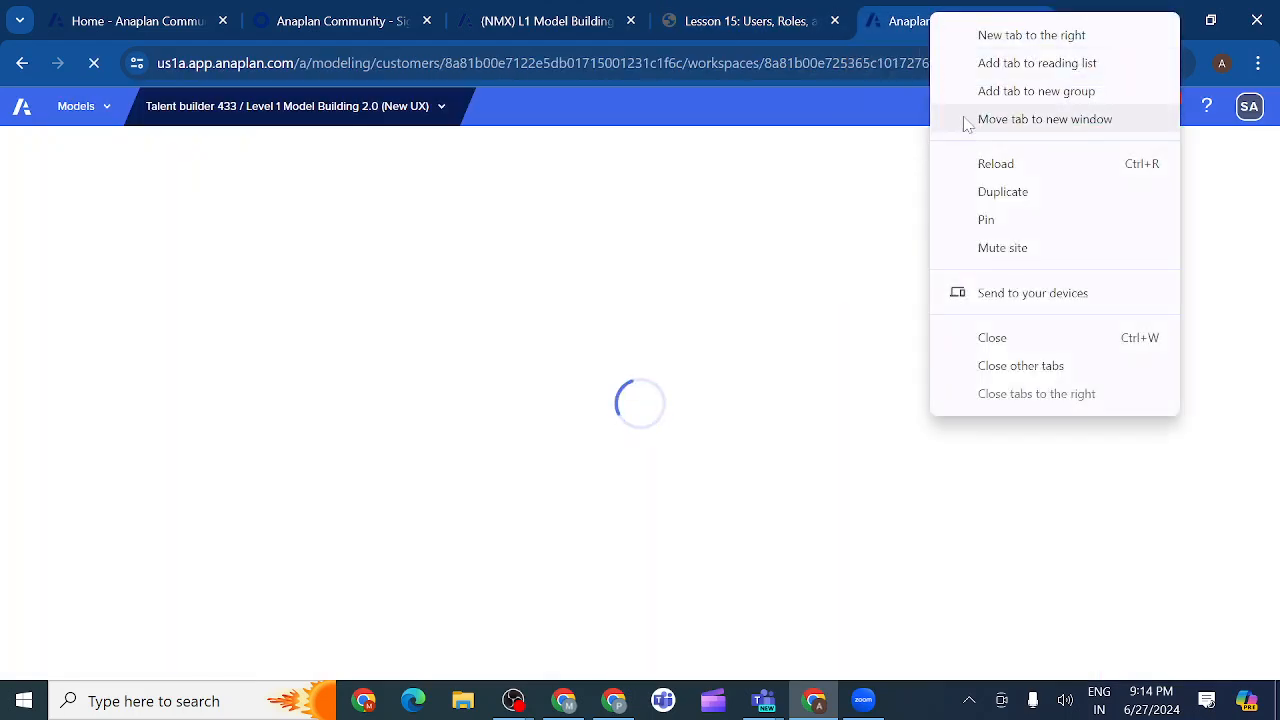
left_click(998, 191)
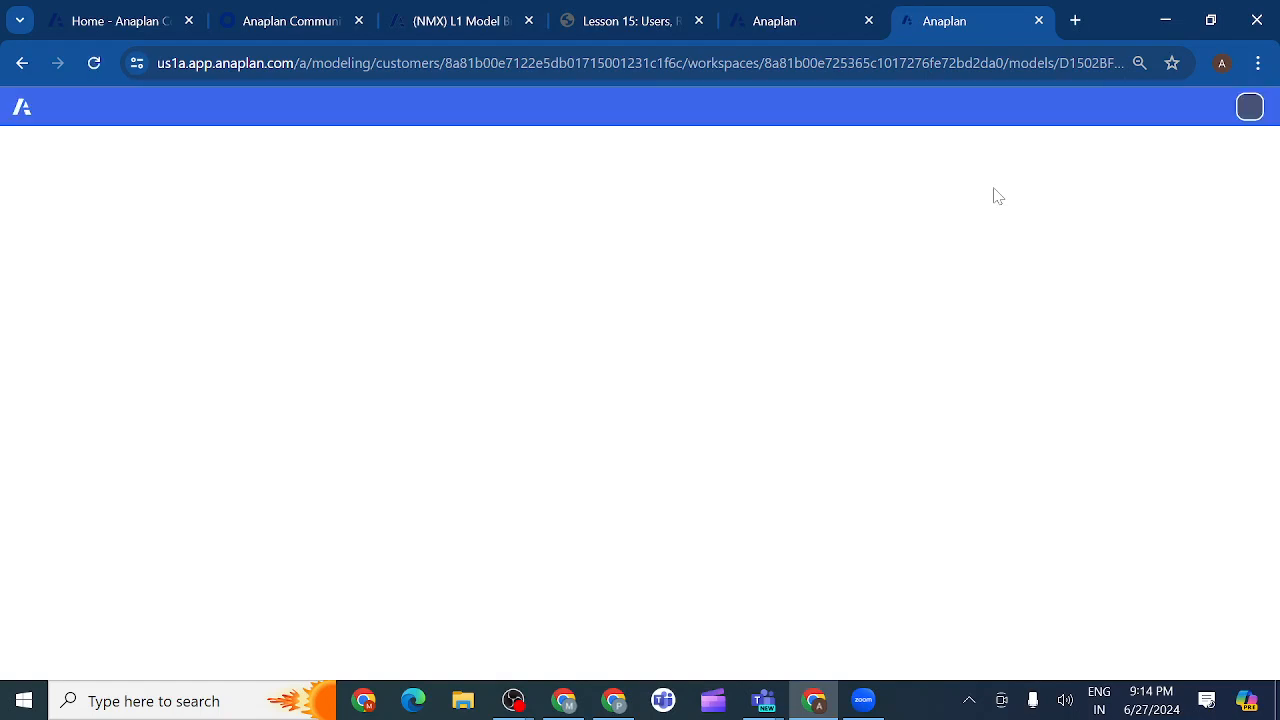
left_click(817, 30)
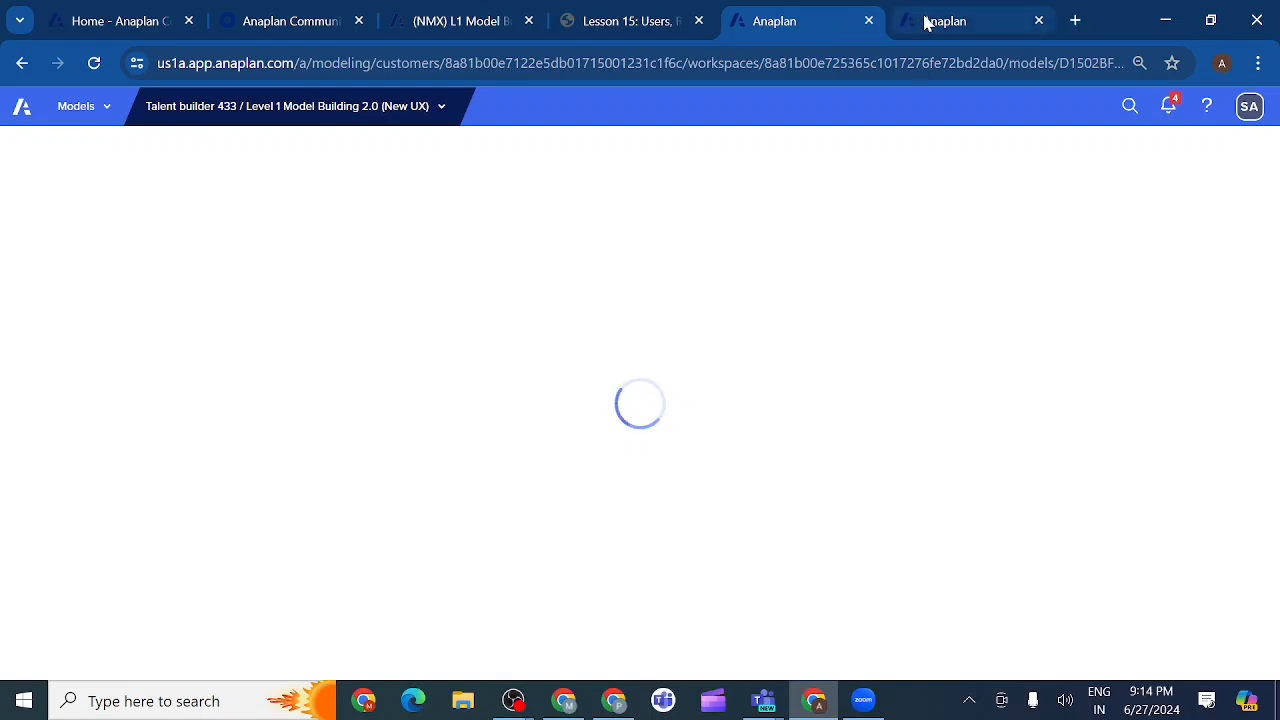
left_click(928, 20)
left_click(835, 26)
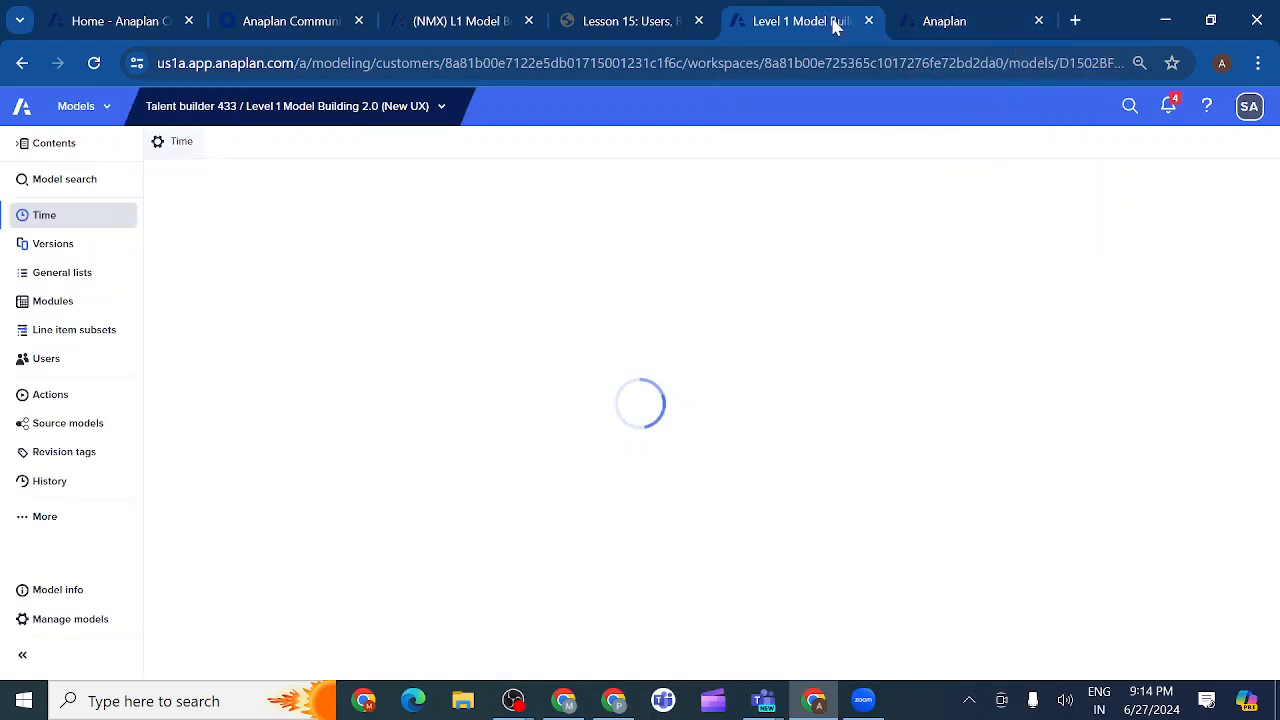
left_click(926, 26)
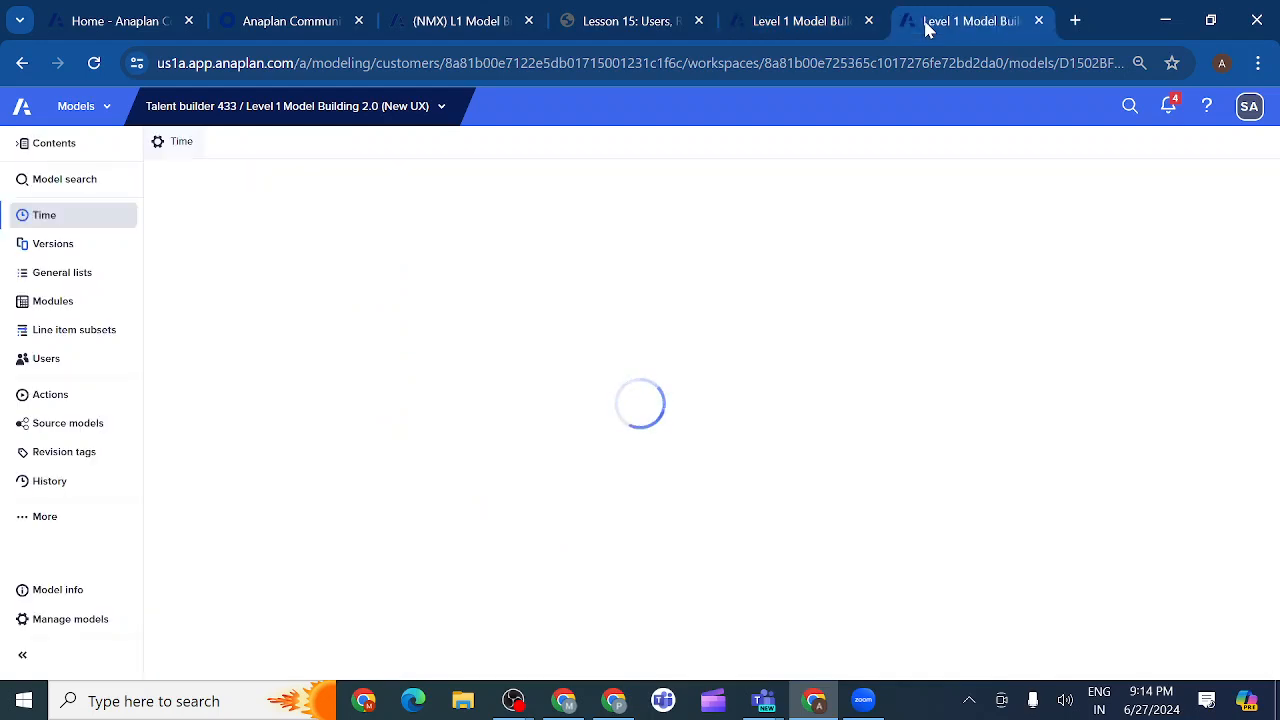
left_click(830, 24)
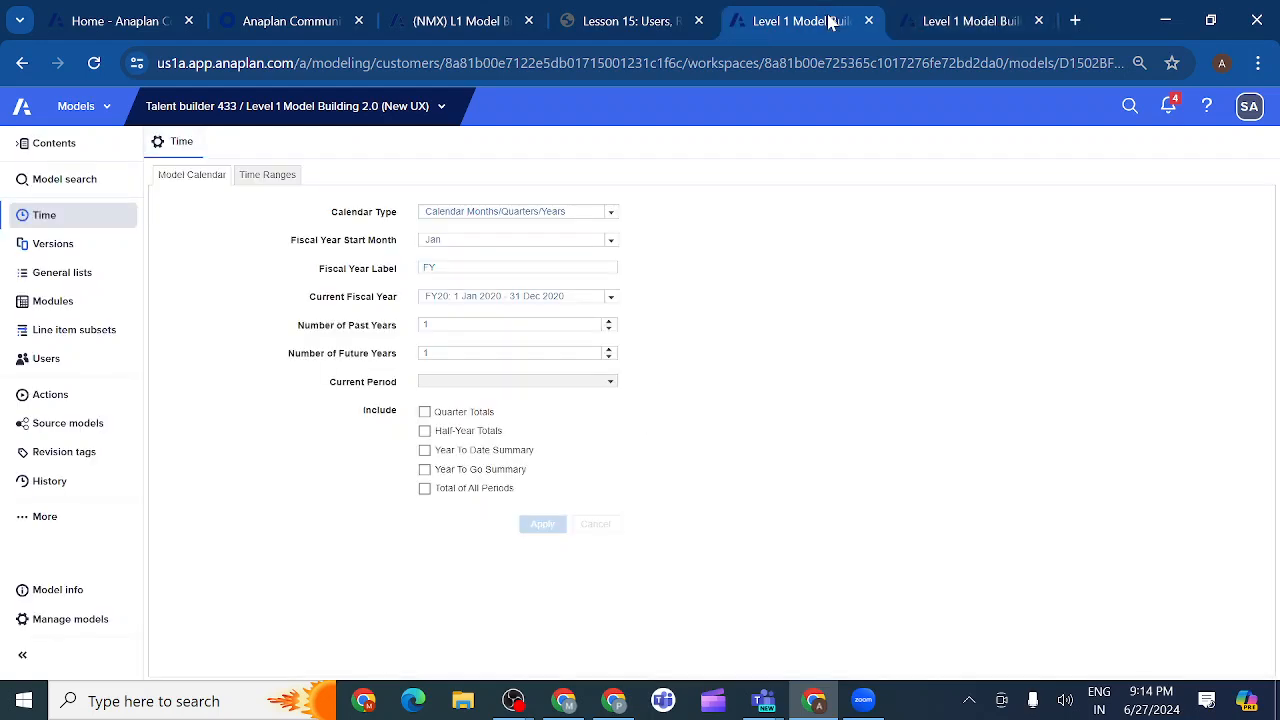
left_click(440, 119)
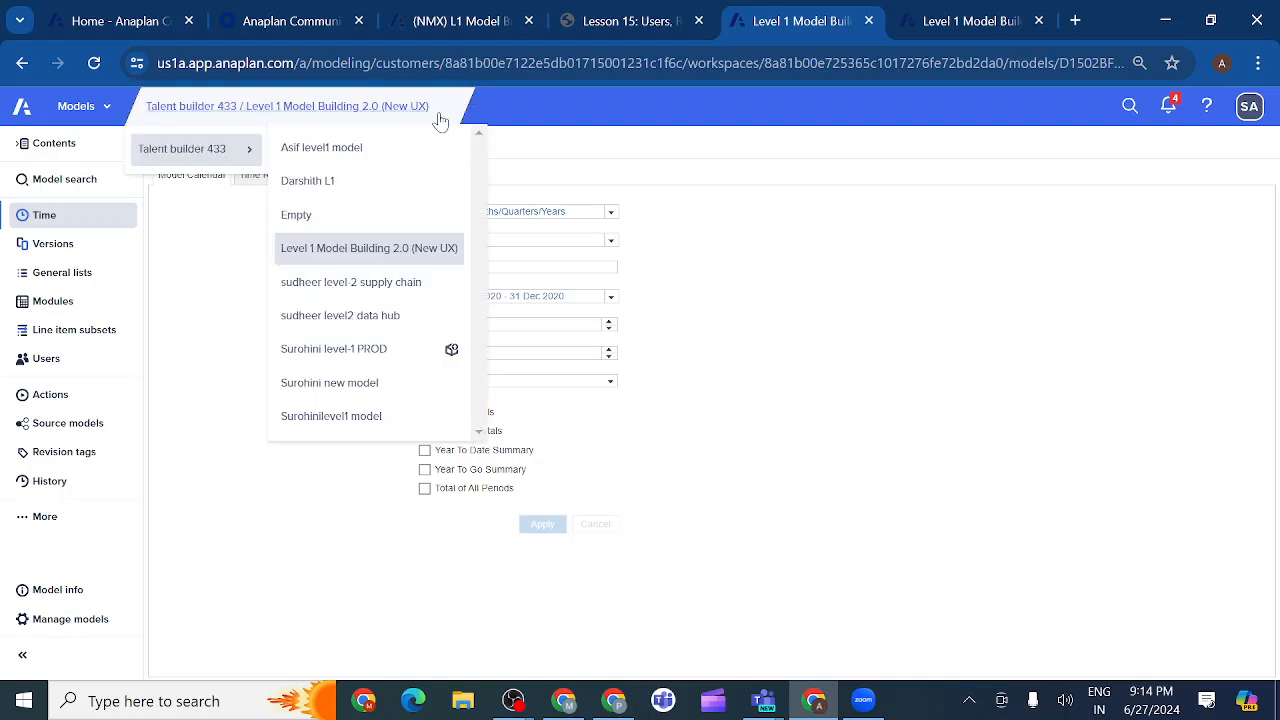
left_click(350, 249)
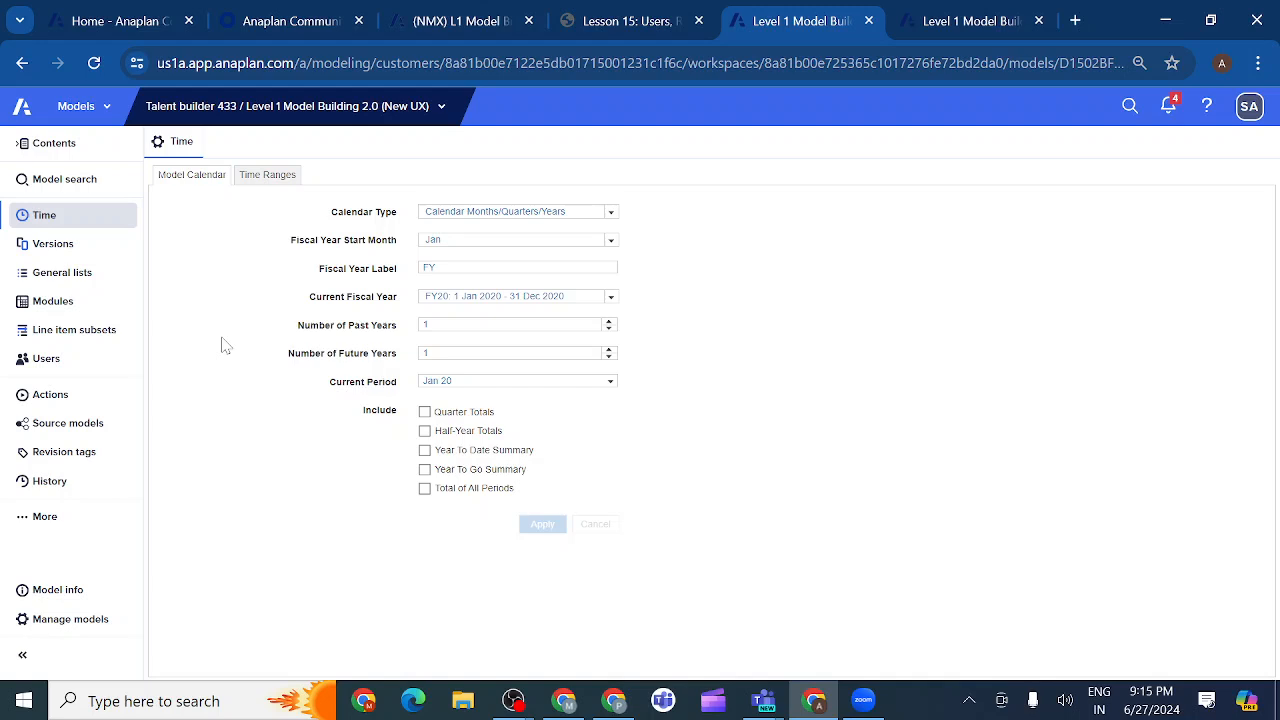
Go to the model's Users page, listing two Full Access users, and open a blank Add User dialog.
left_click(72, 372)
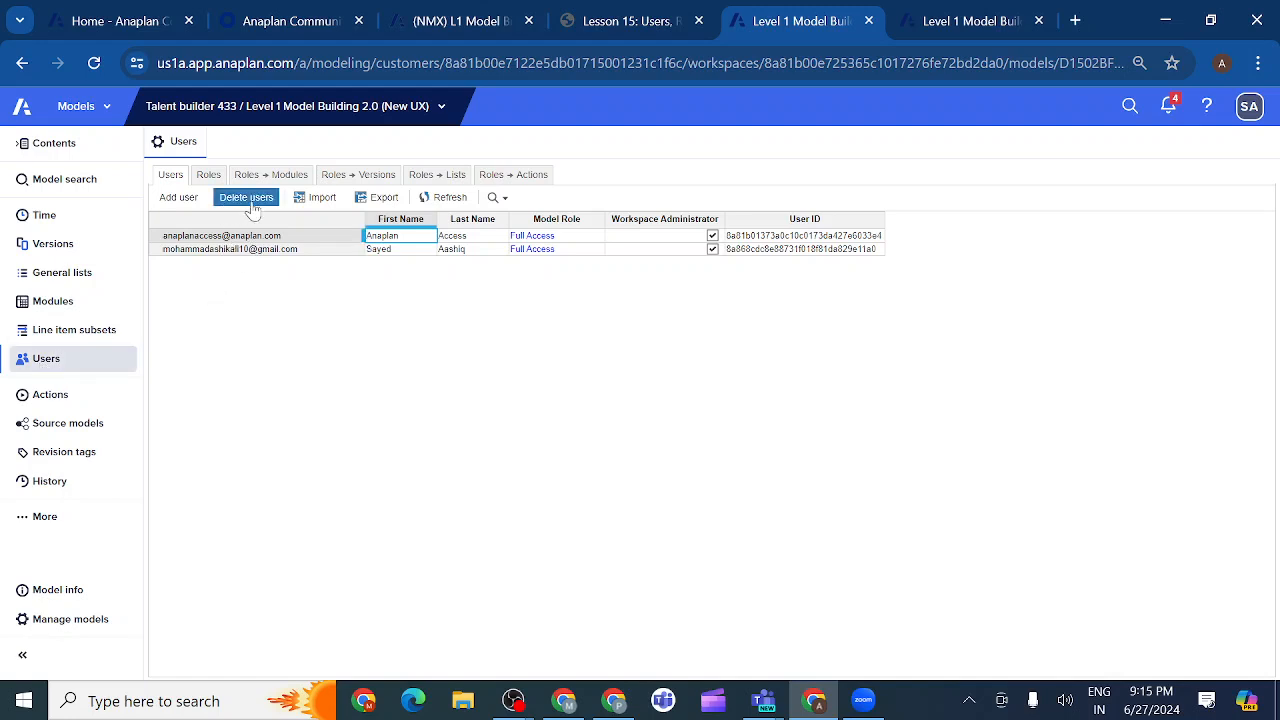
left_click(181, 199)
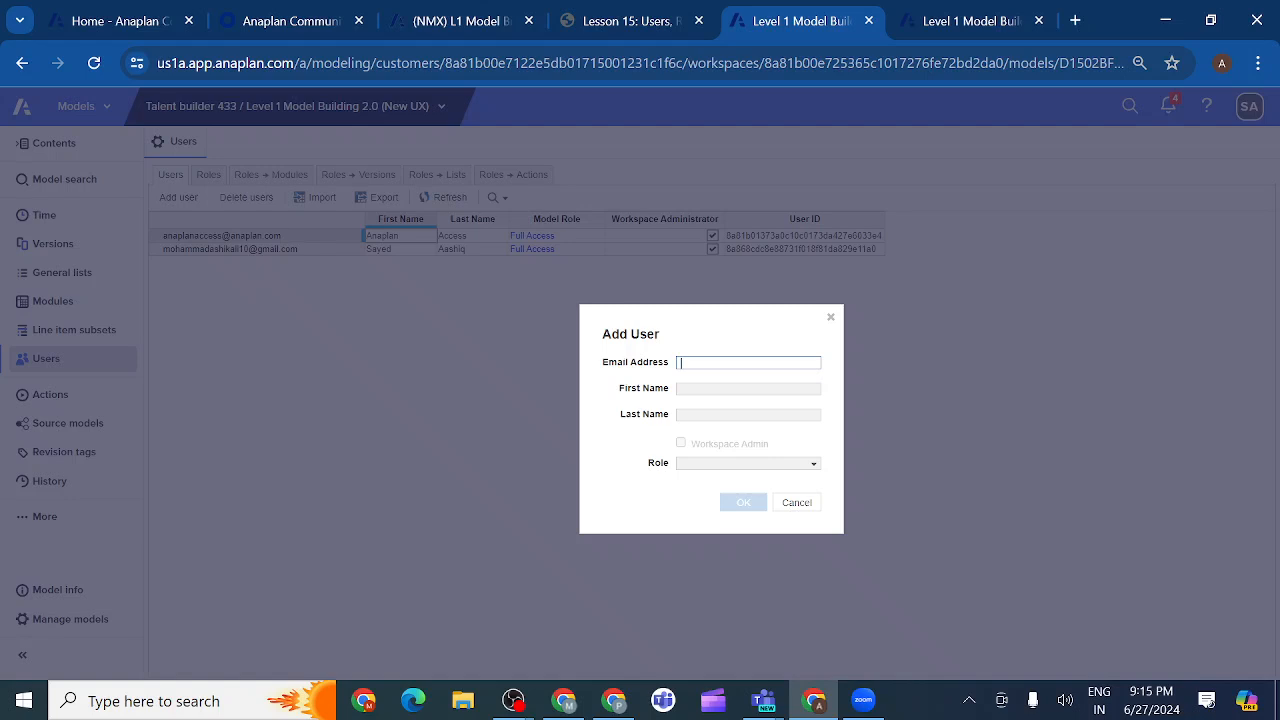
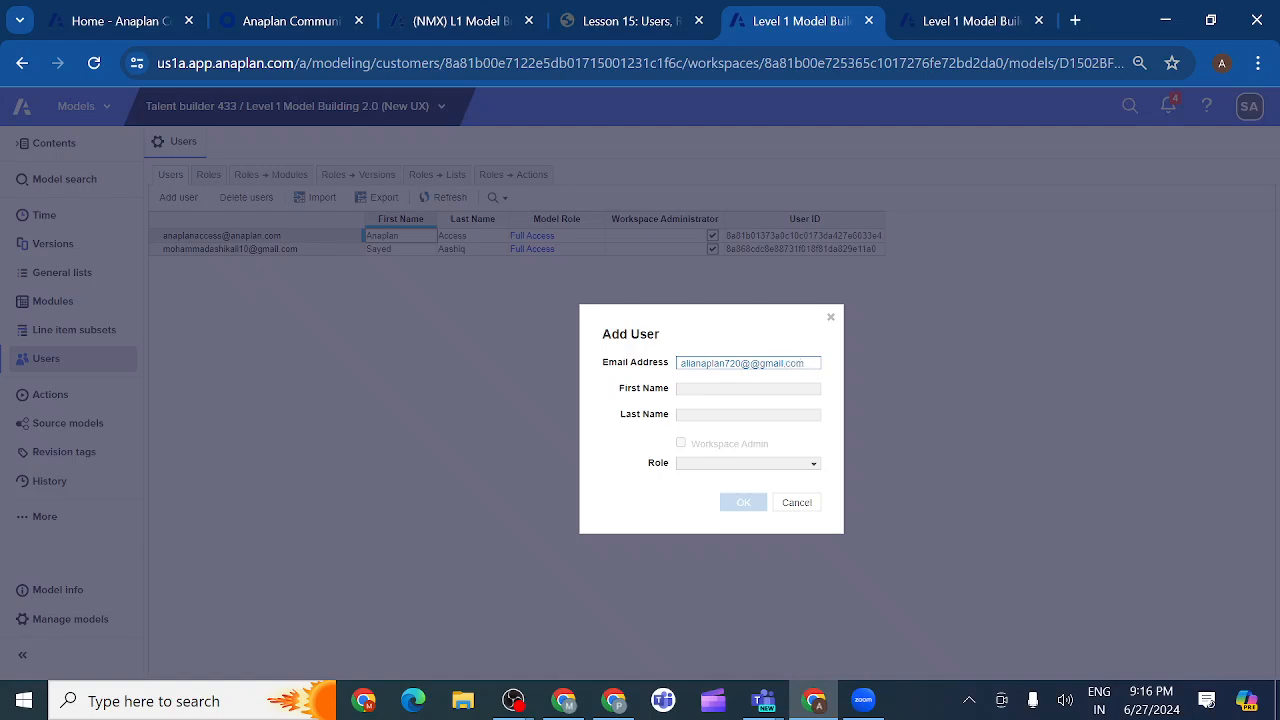
Enter the new user's e-mail address, removing the doubled @ so the names auto-fill.
left_click(708, 387)
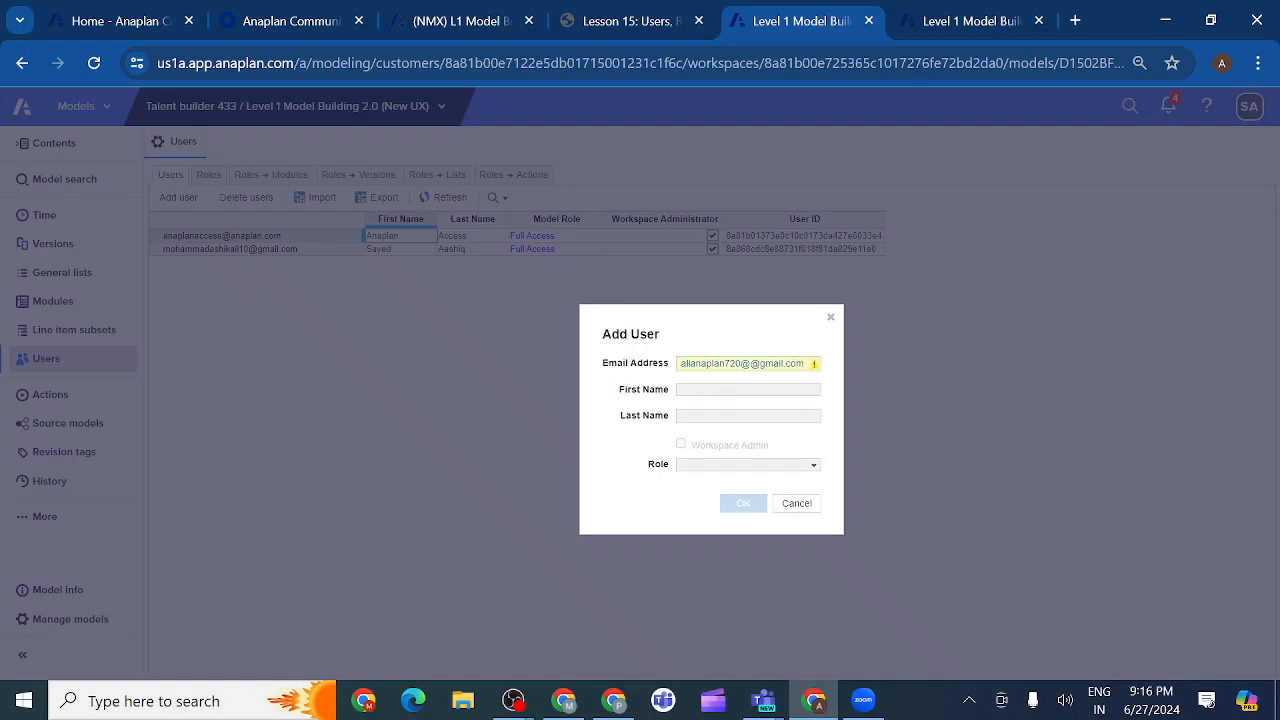
left_click(813, 366)
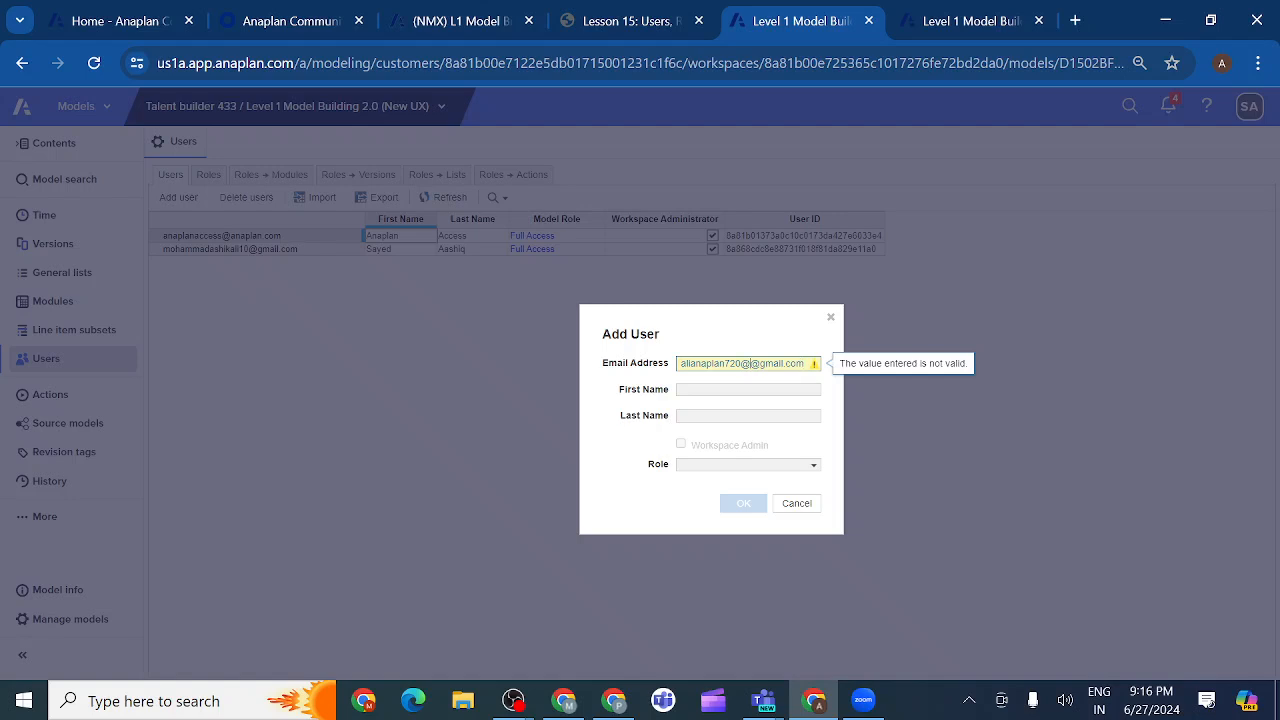
key("BackSpace")
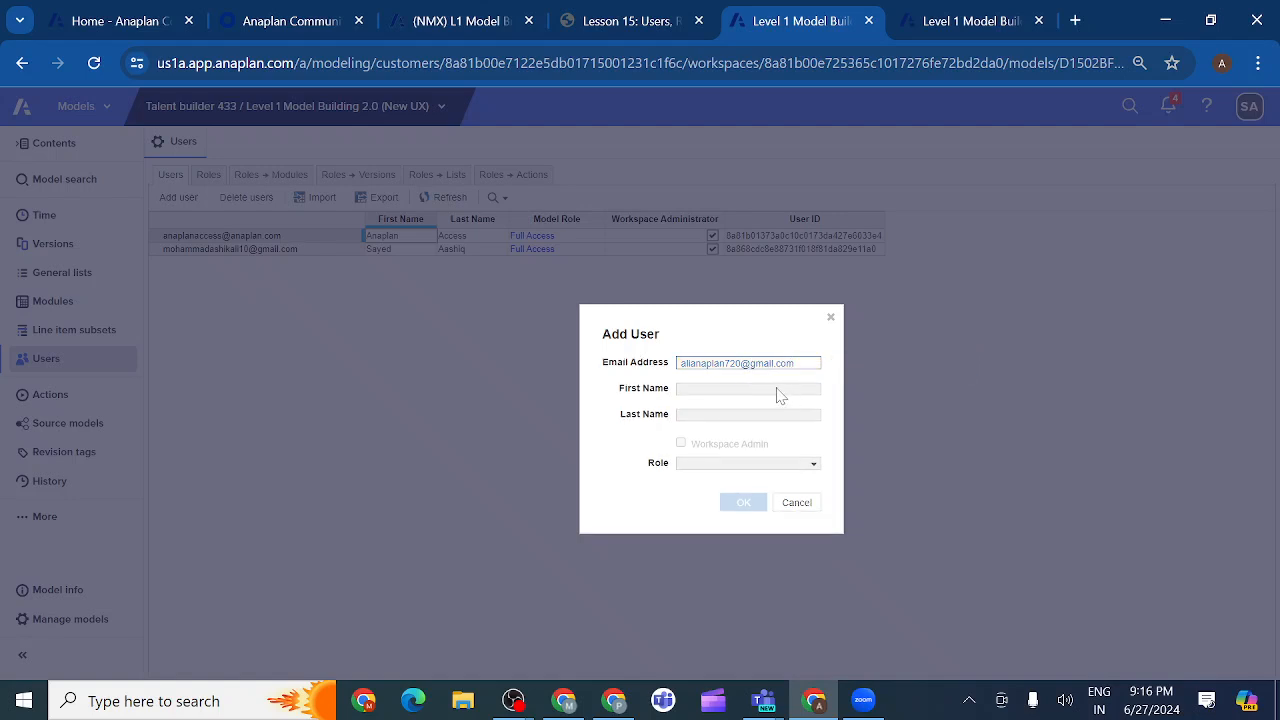
left_click(725, 390)
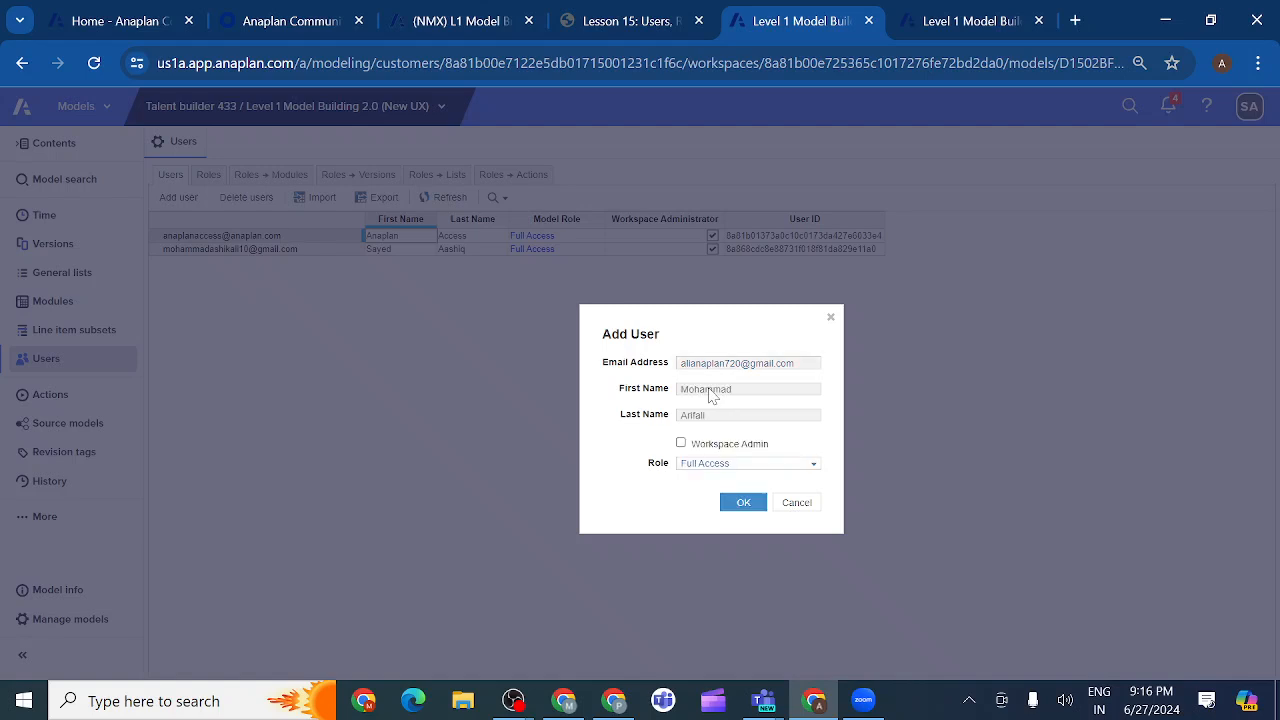
double_click(727, 392)
Choose the Planner role, then cancel without adding the user.
left_click(814, 468)
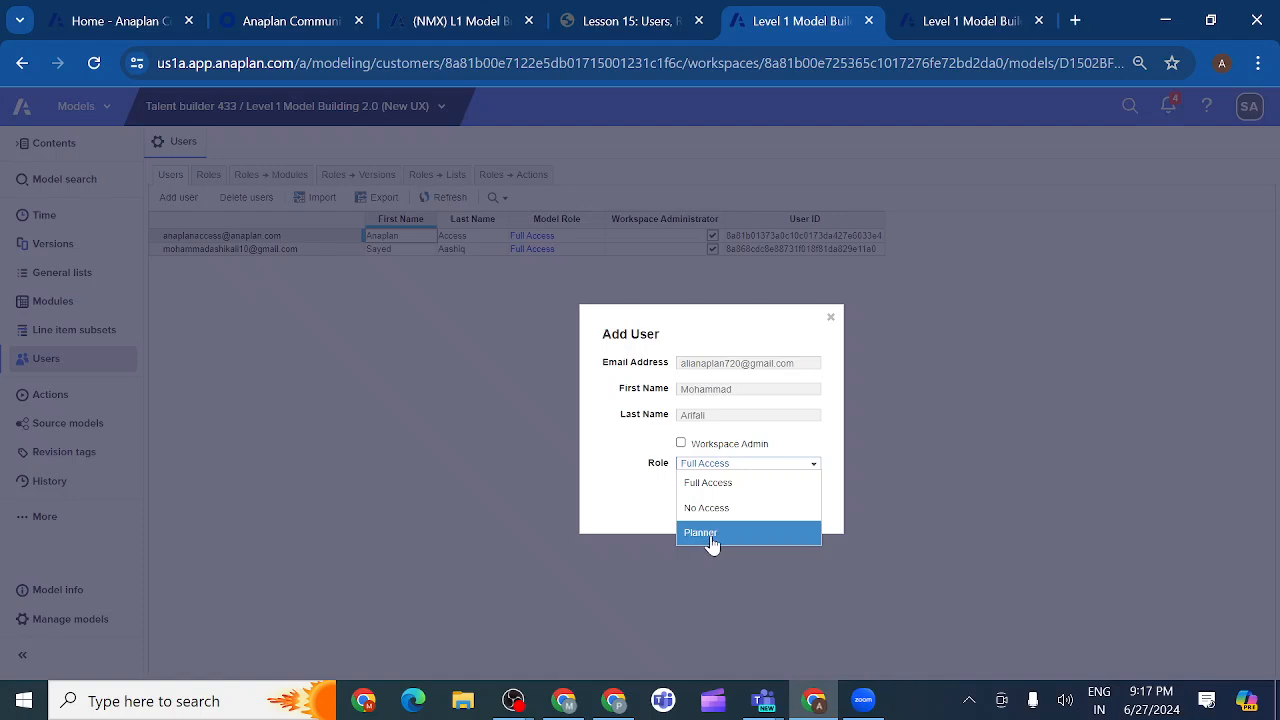
left_click(712, 540)
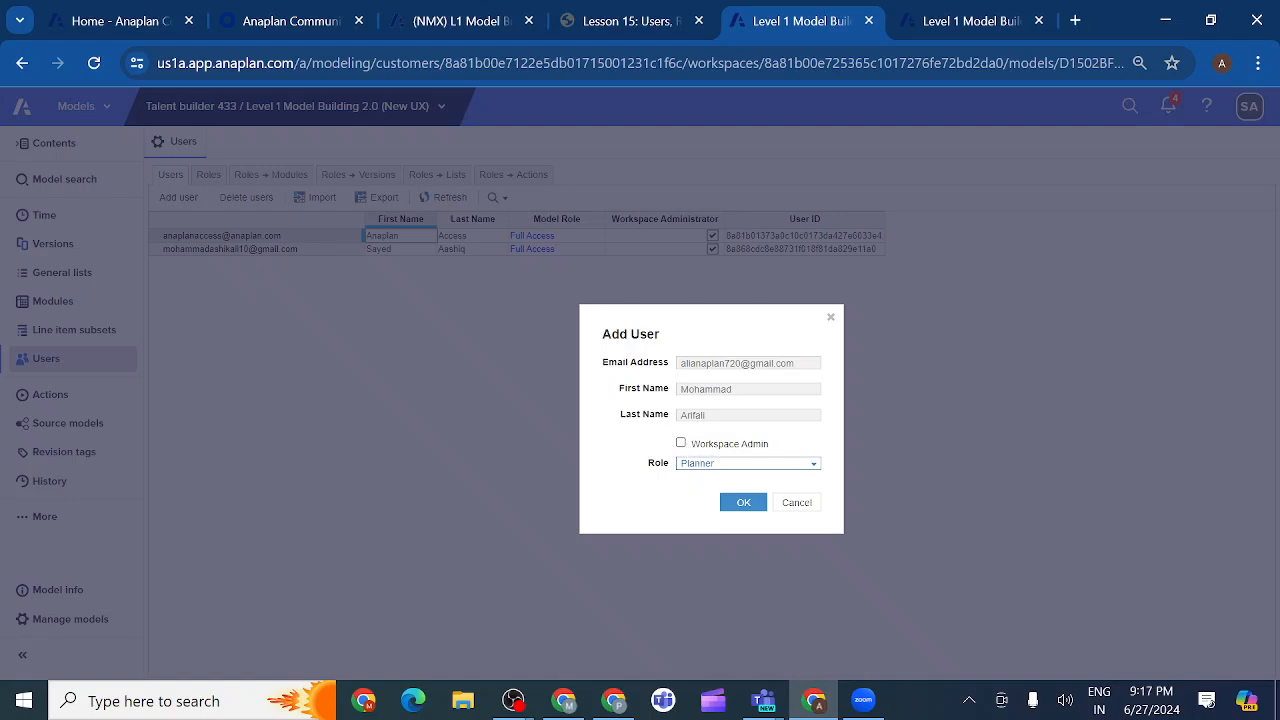
left_click(797, 503)
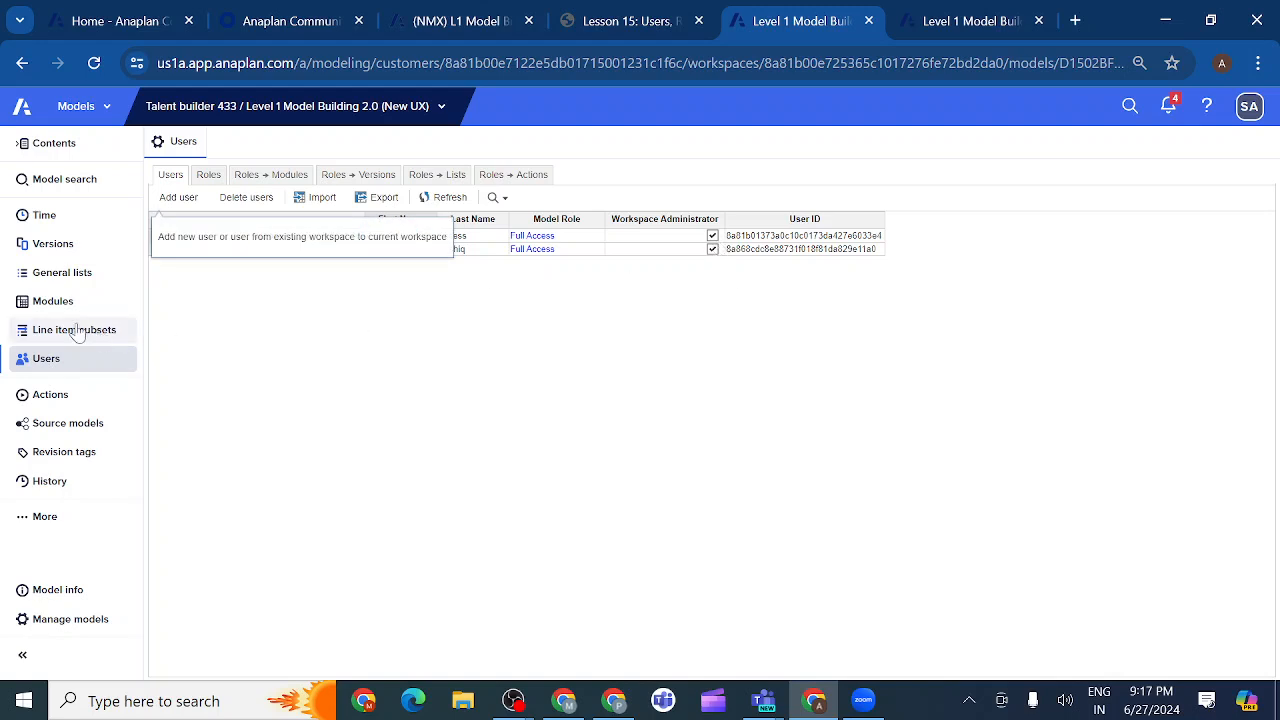
left_click(55, 302)
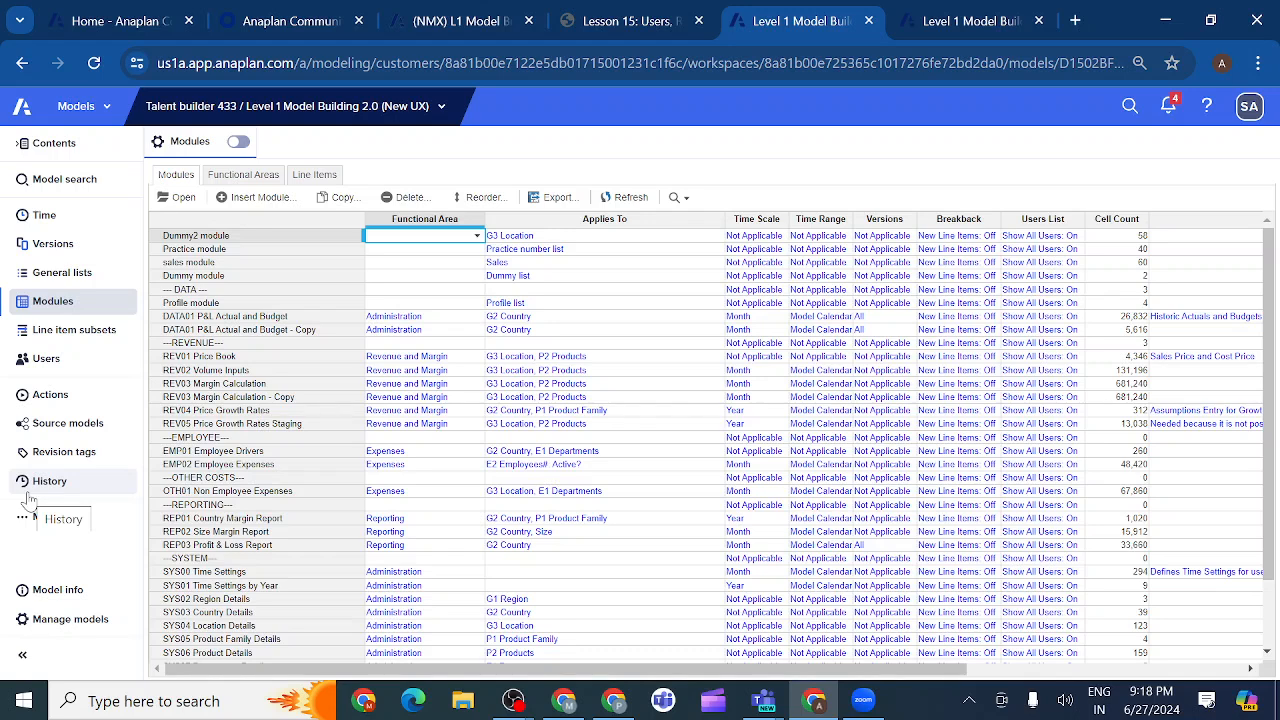
left_click(86, 362)
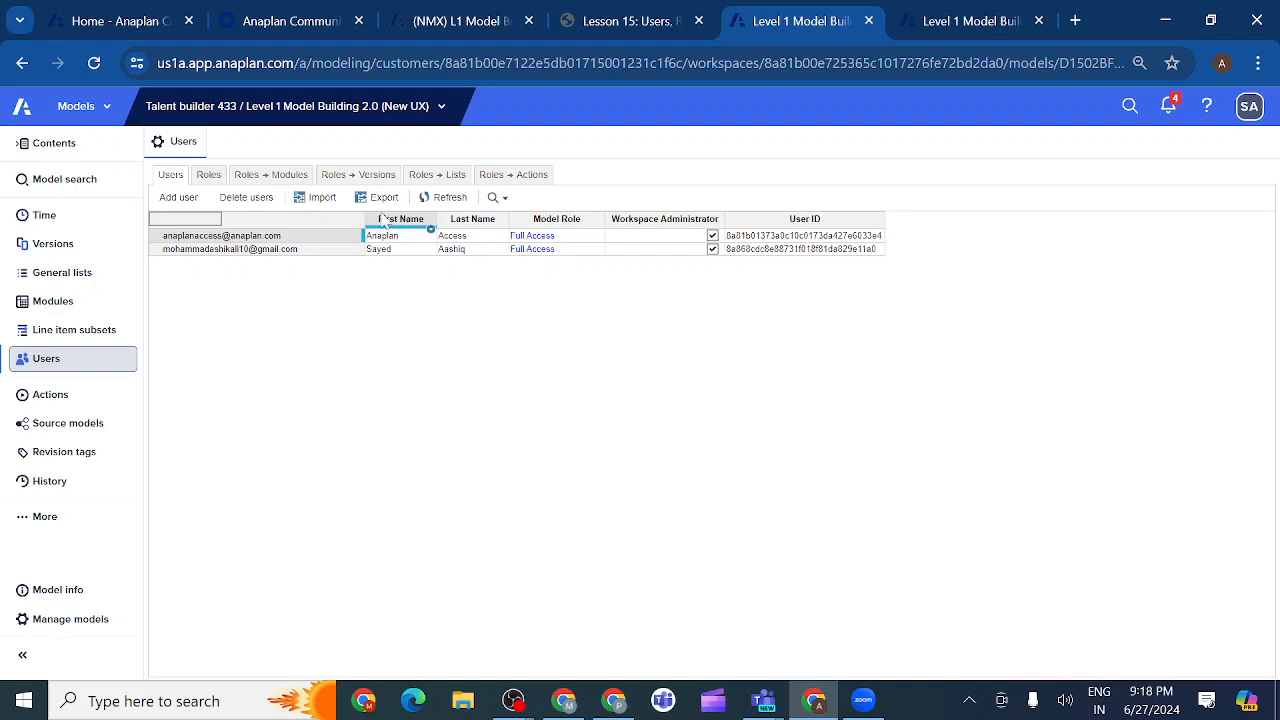
On the Roles tab, insert a Finance Manager role between Full Access and Planner.
left_click(209, 175)
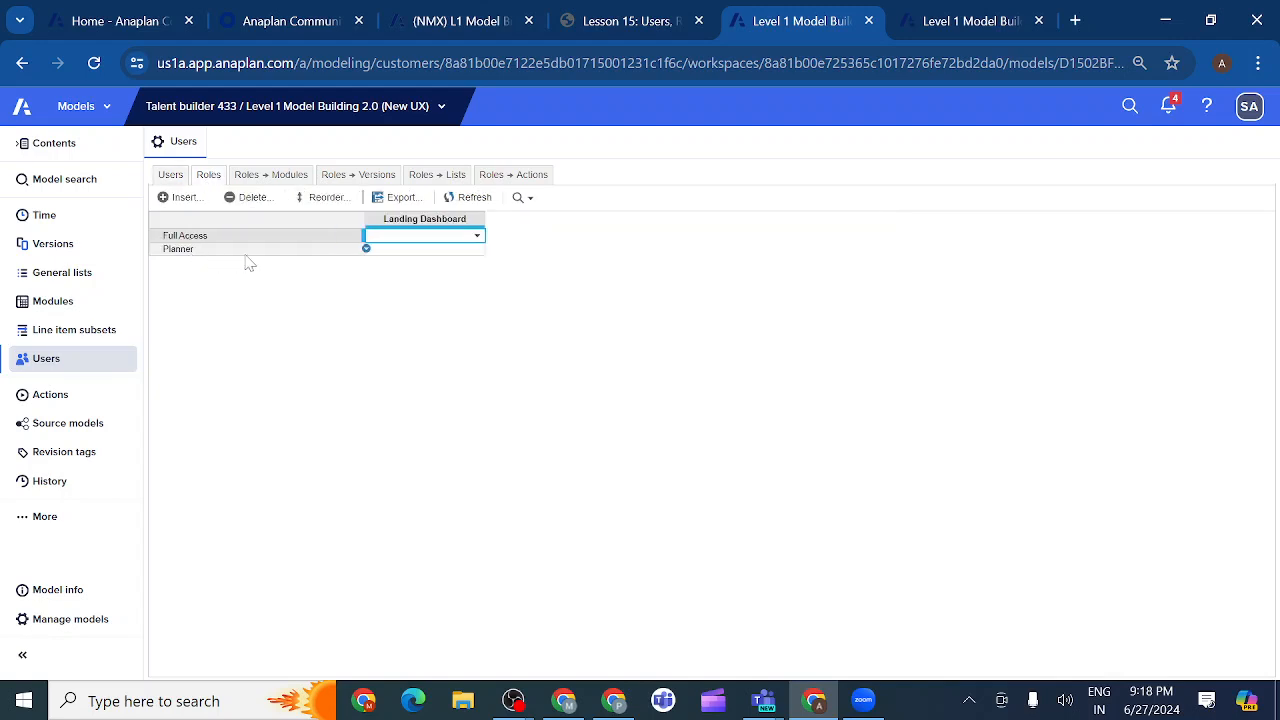
left_click(185, 198)
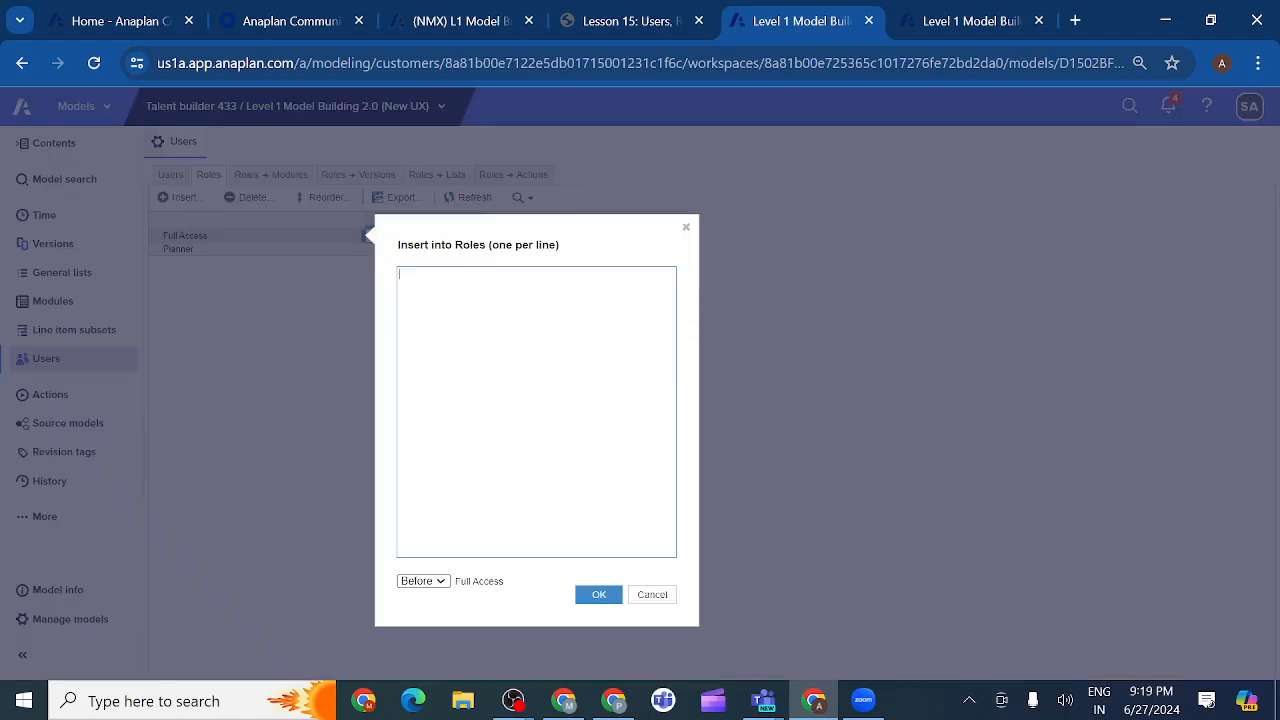
type("R")
type("inance")
type(" M")
type("an")
type("ager")
left_click(591, 597)
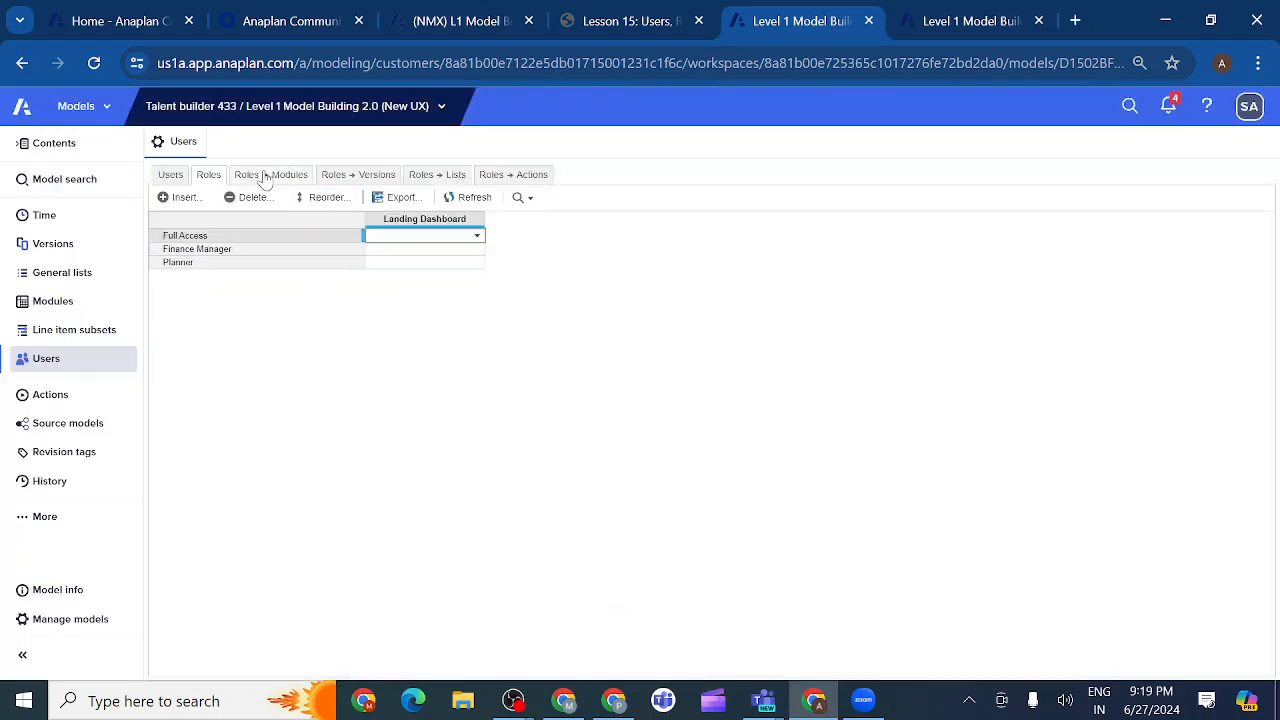
Show the Roles → Modules grid and check Finance Manager's Dummy2 access options, leaving None.
left_click(263, 176)
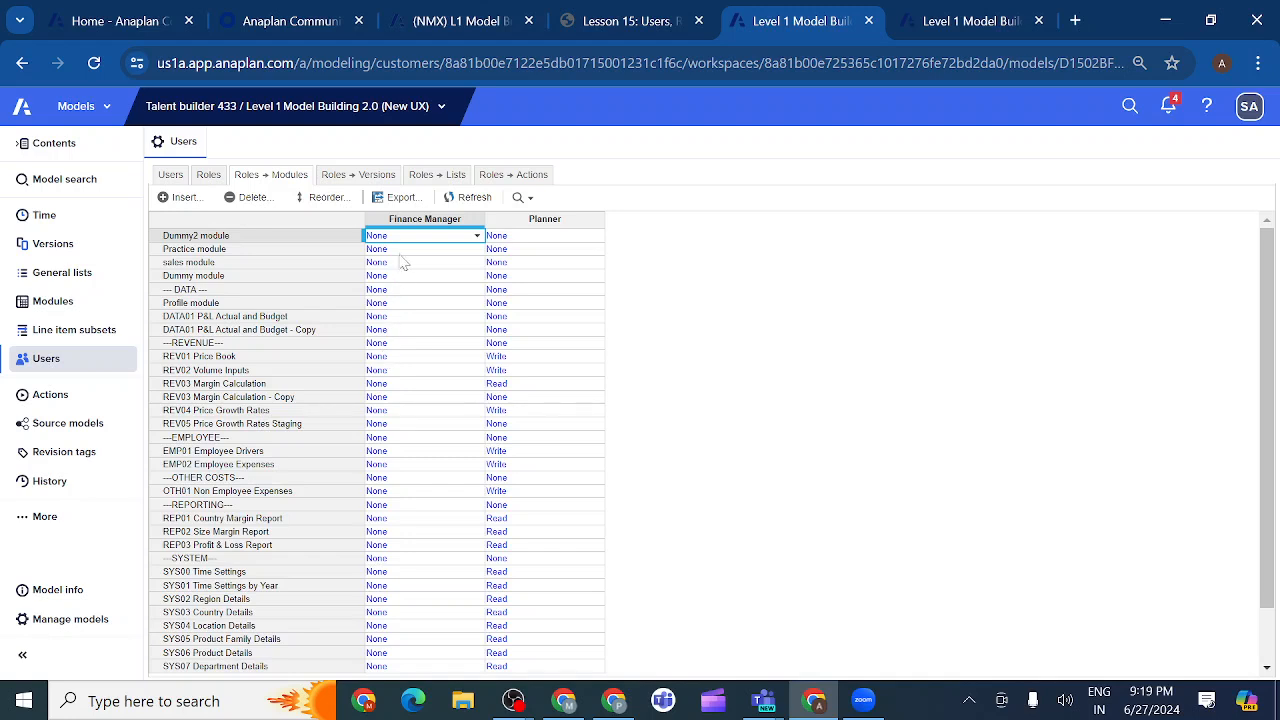
left_click(476, 237)
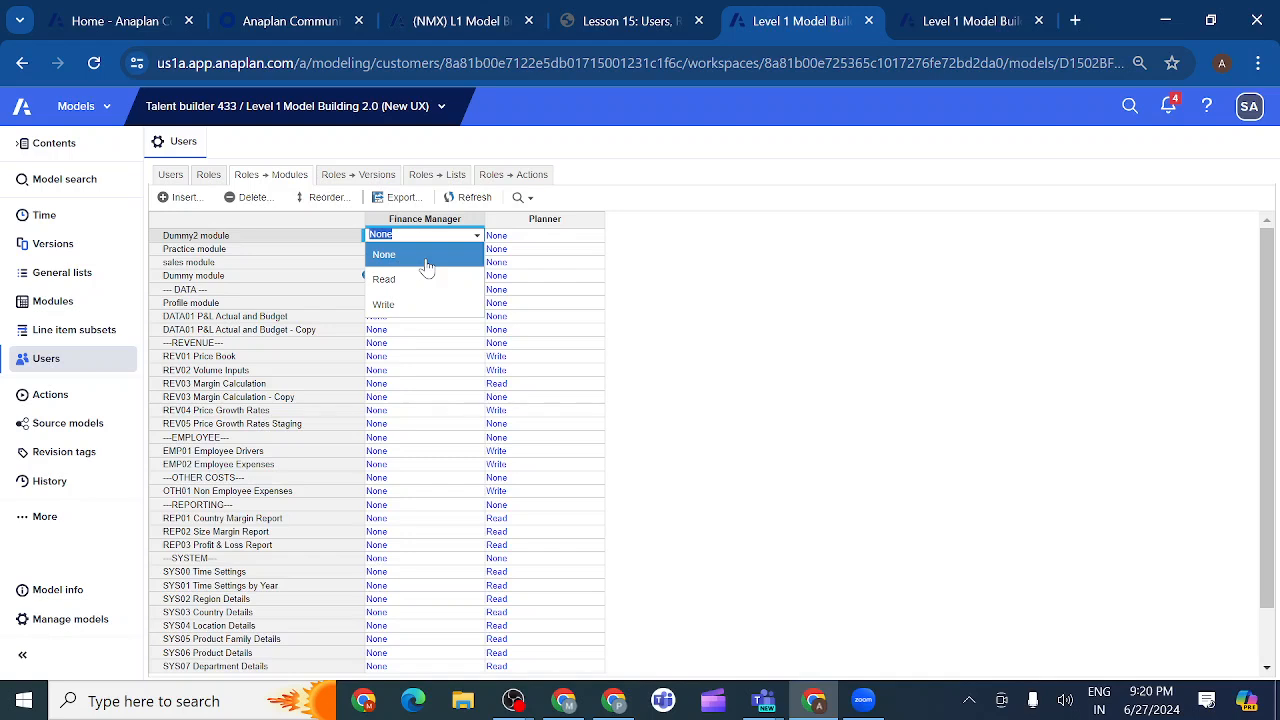
left_click(570, 264)
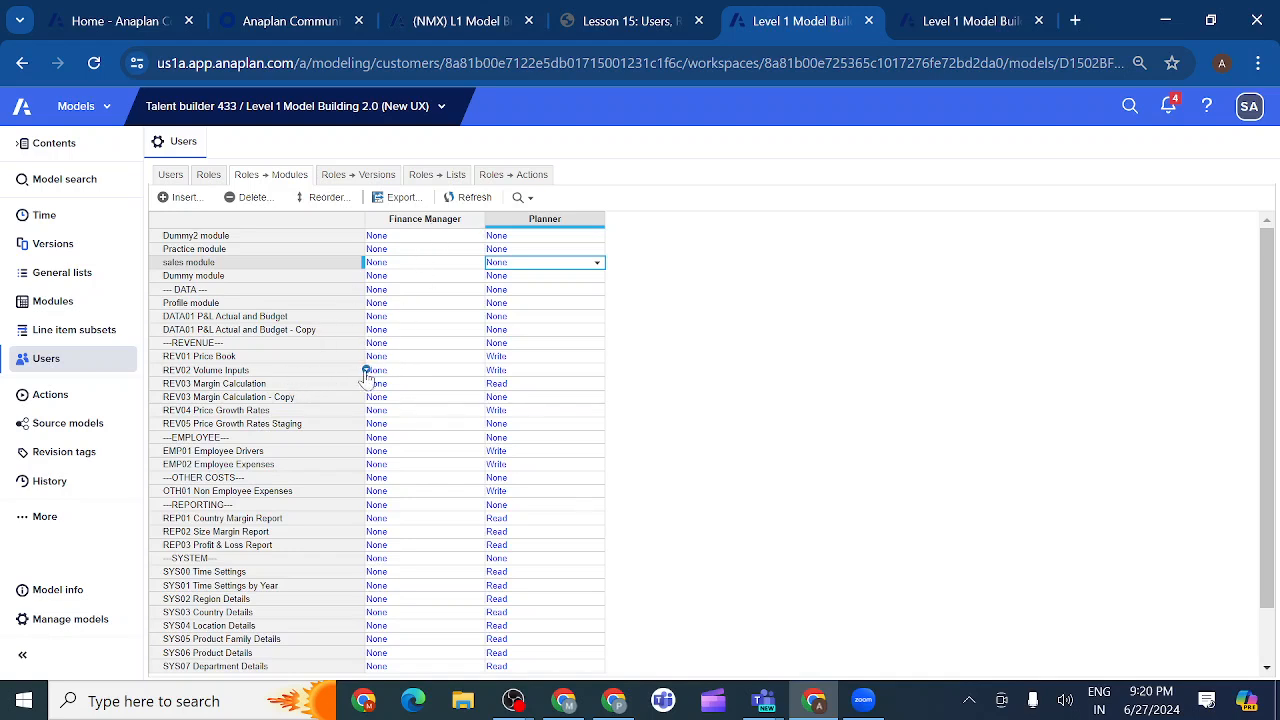
left_click(403, 358)
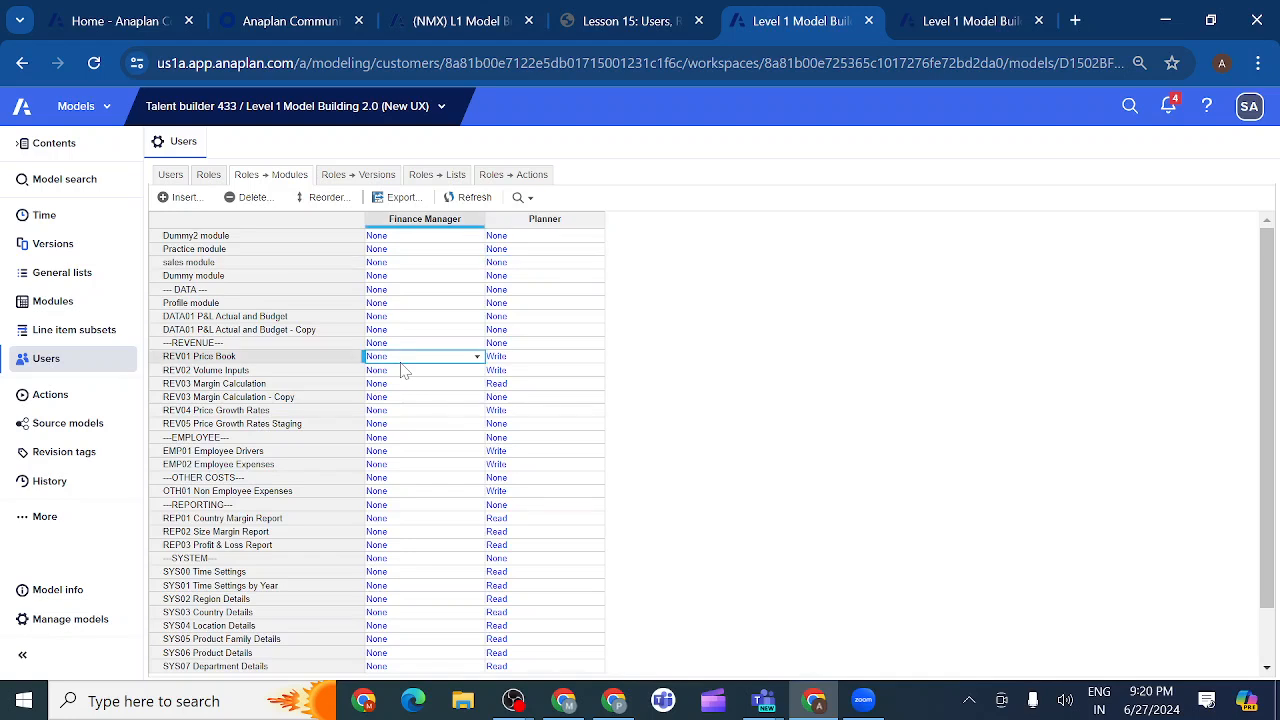
left_click(476, 360)
left_click(476, 362)
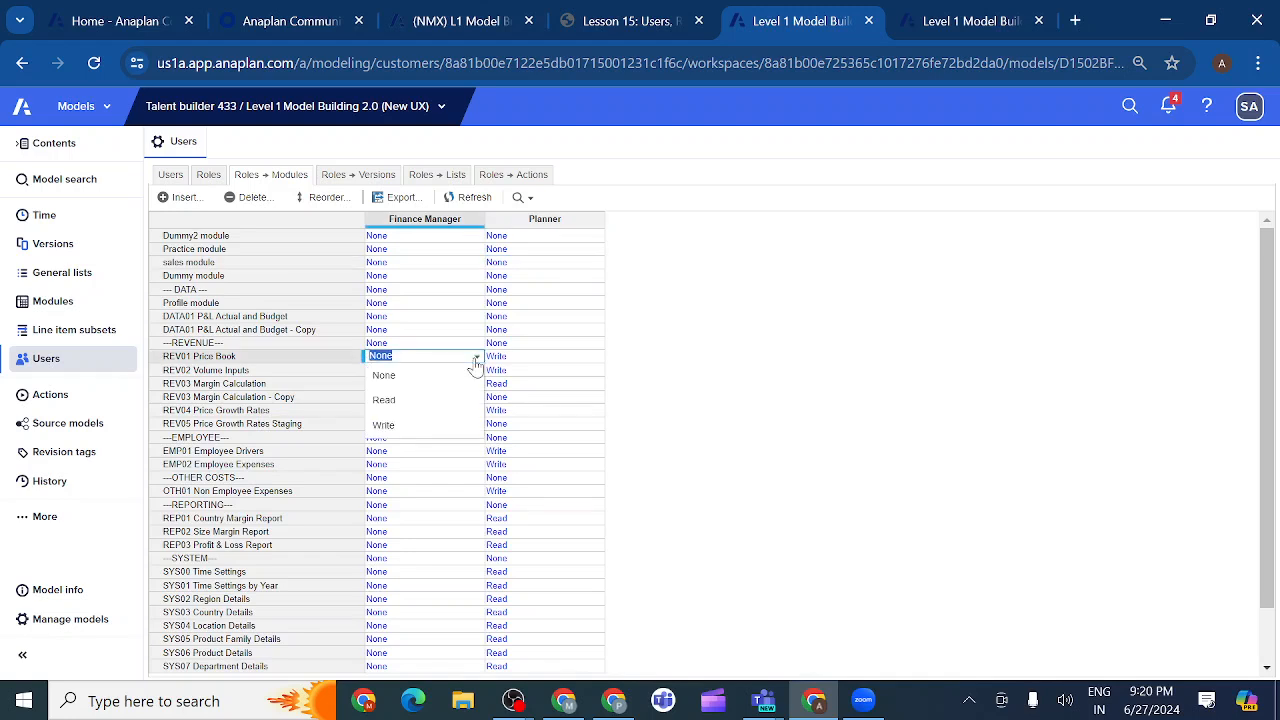
left_click(422, 466)
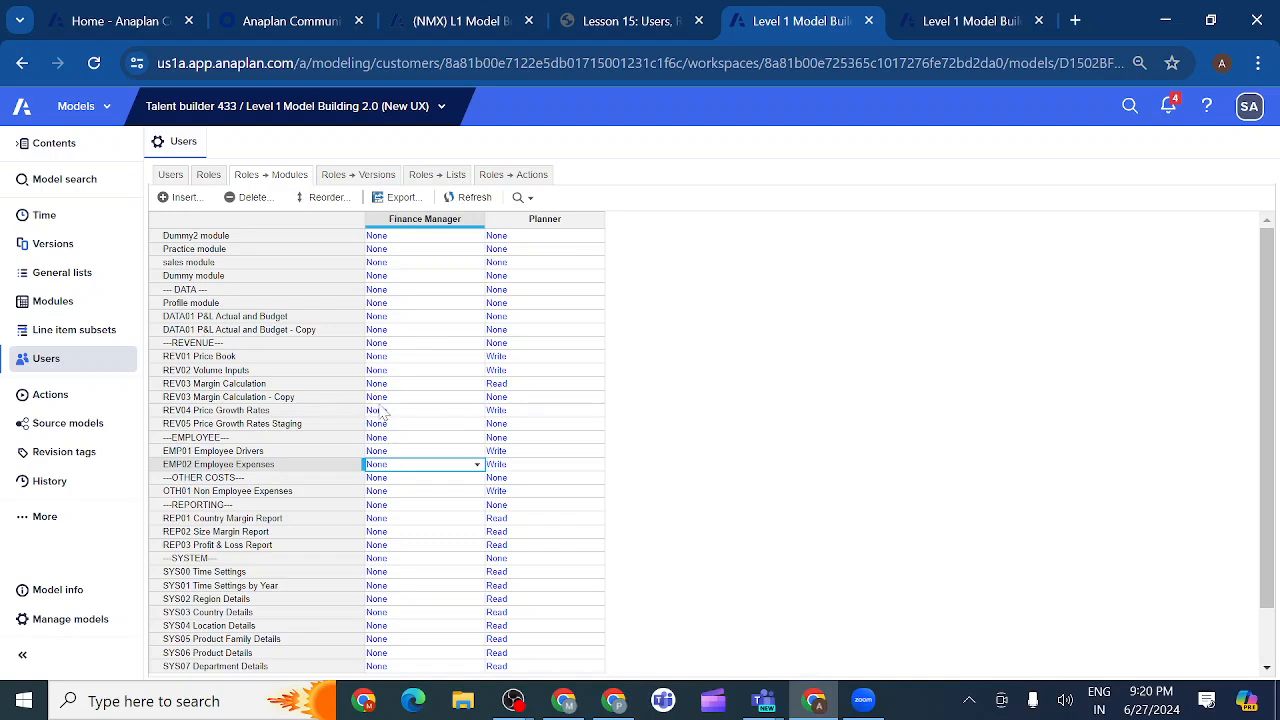
left_click(527, 226)
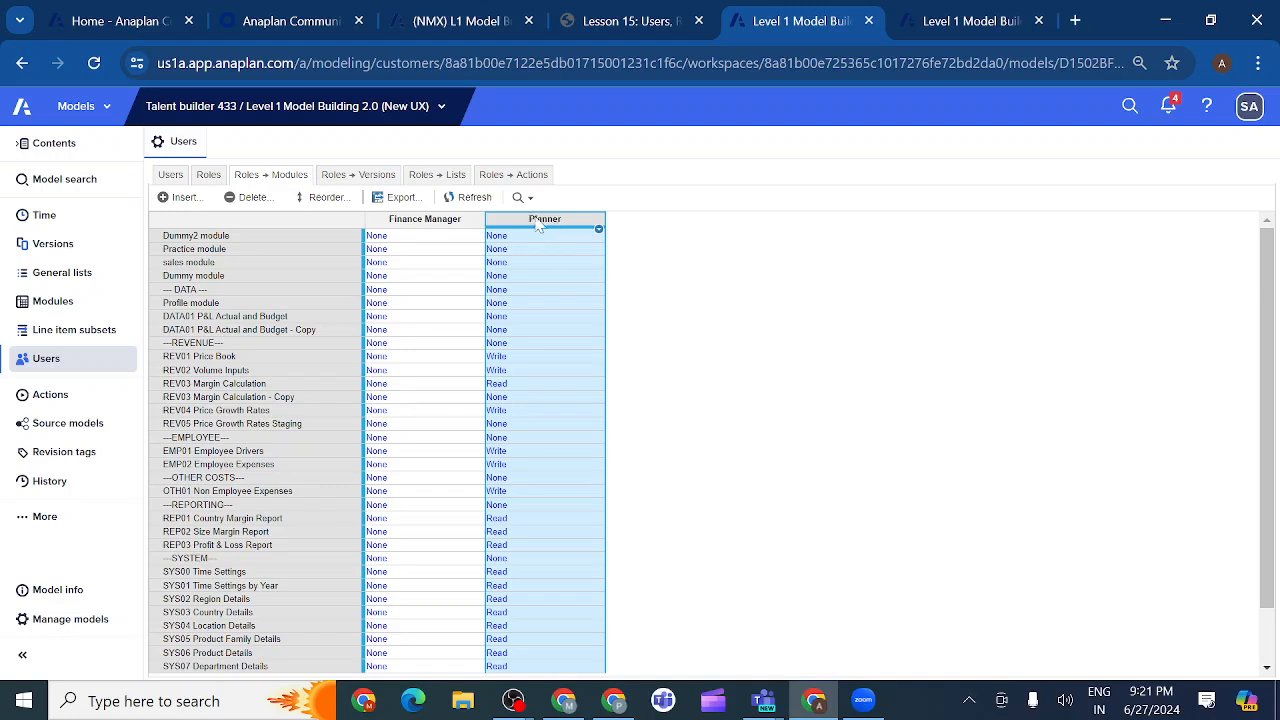
Review Planner's access to the REV01–REV04 and EMP01 modules, then give Planner Write access to OTH01 Non Employee Expenses.
left_click(502, 360)
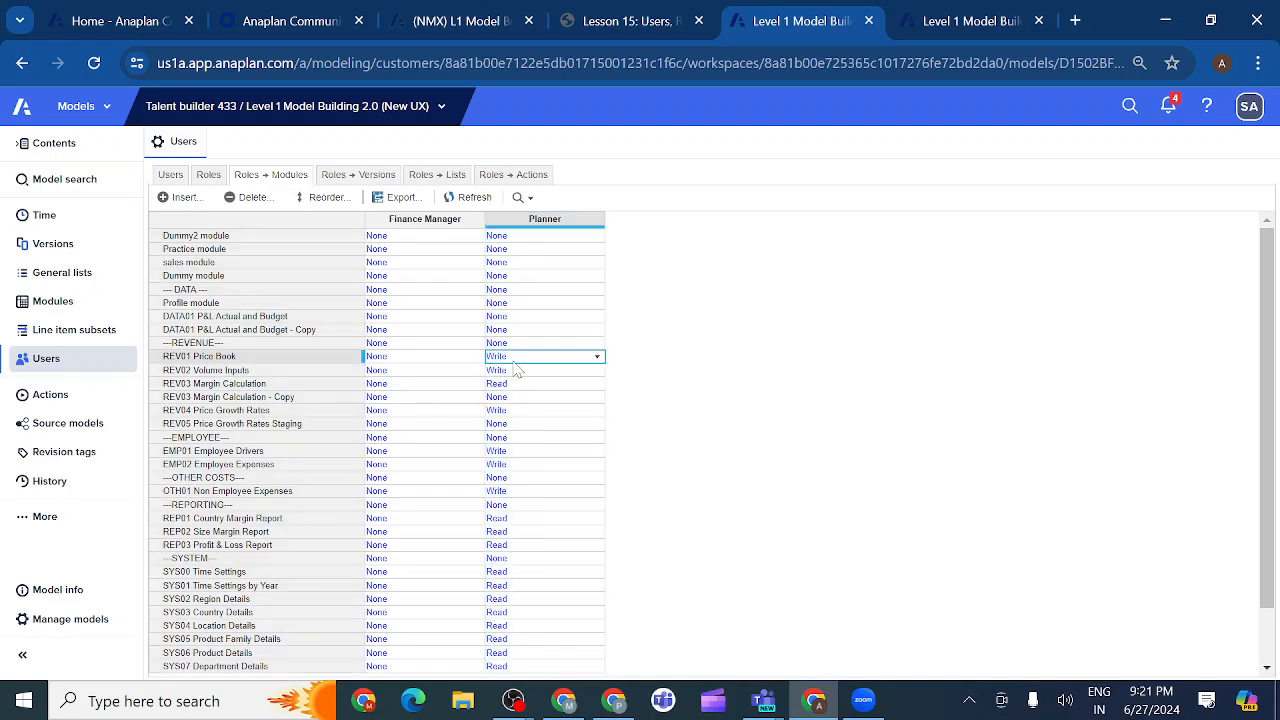
left_click(507, 374)
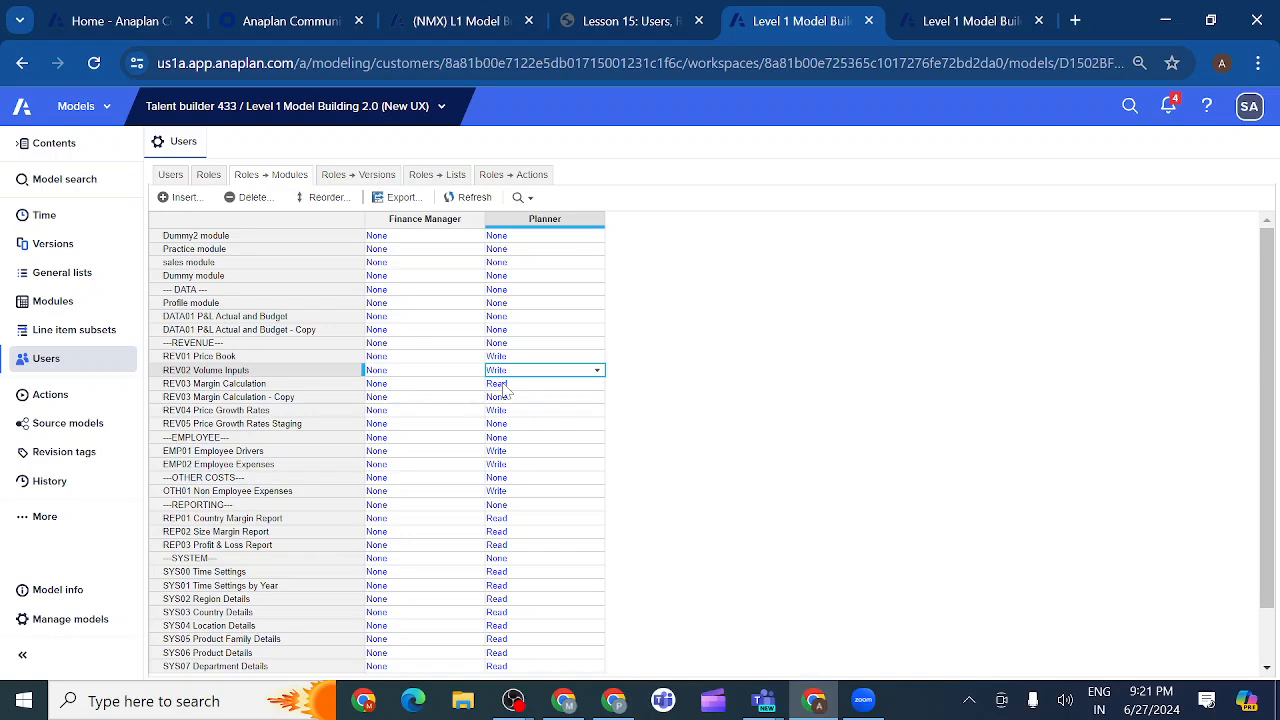
left_click(507, 388)
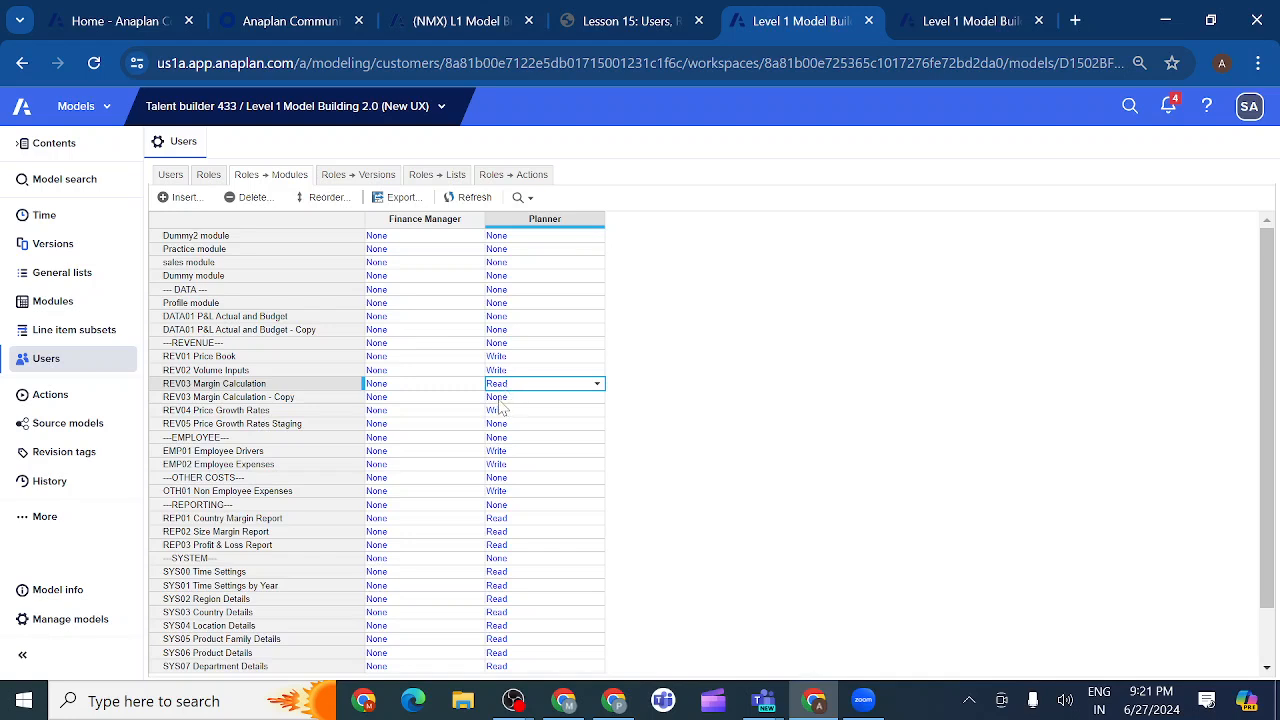
left_click(501, 413)
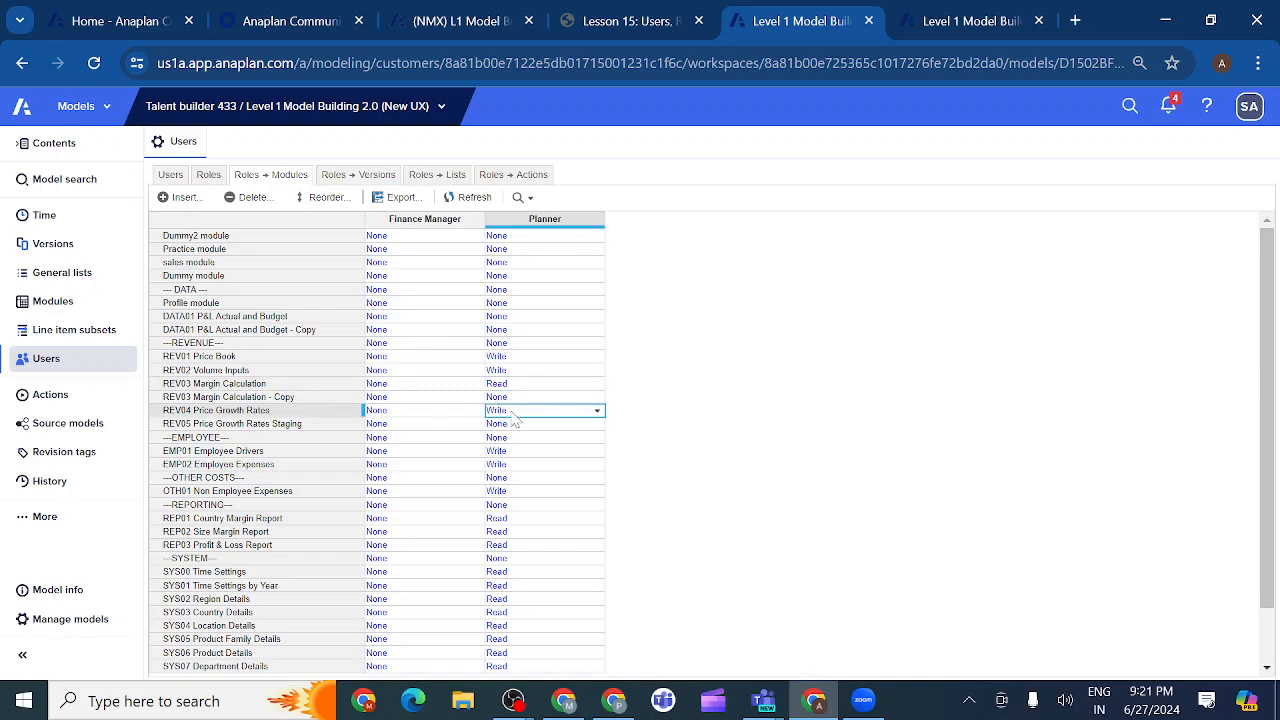
left_click(499, 456)
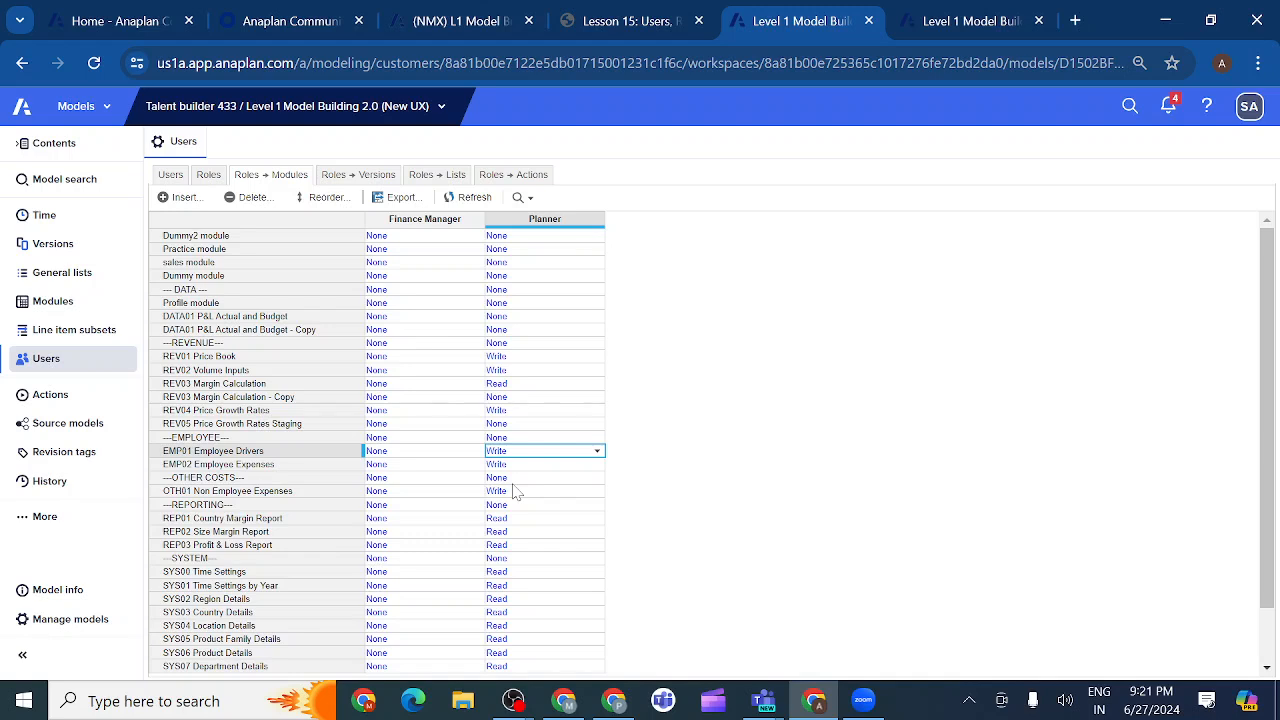
left_click(510, 495)
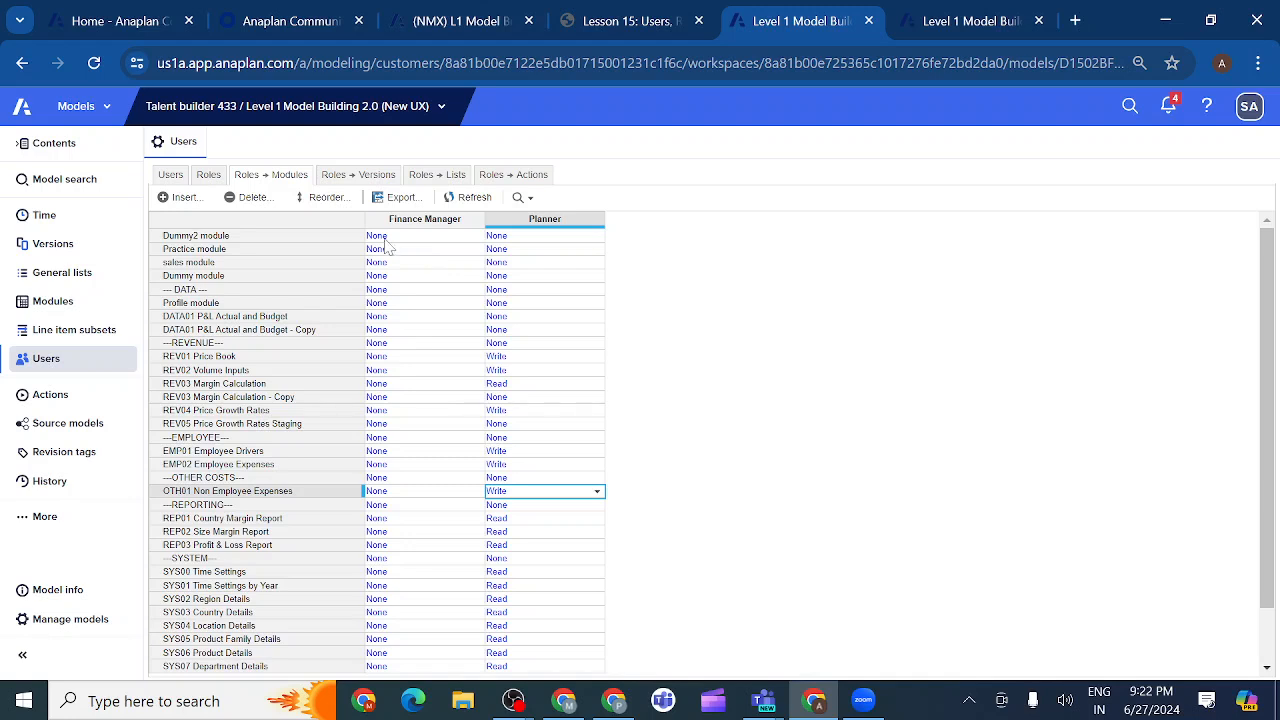
Check Finance Manager's Landing Dashboard choices in the Roles grid (none listed), then return to the Users list.
left_click(207, 176)
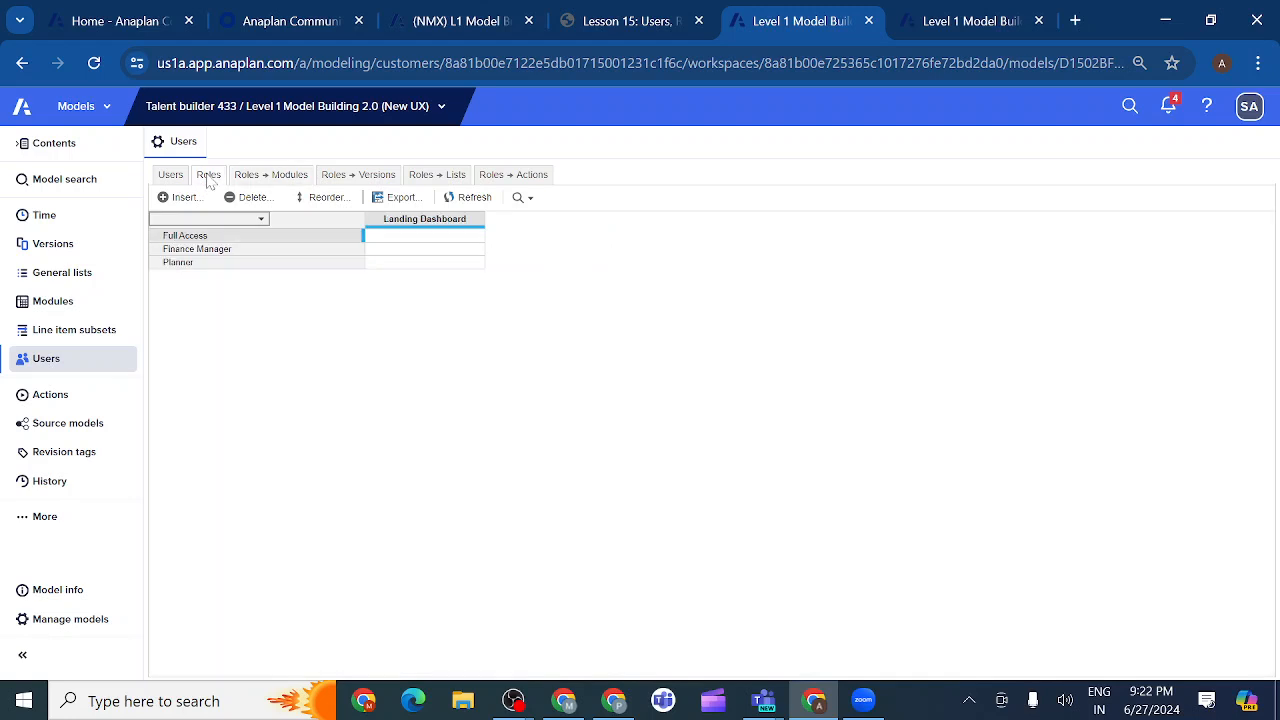
left_click(470, 252)
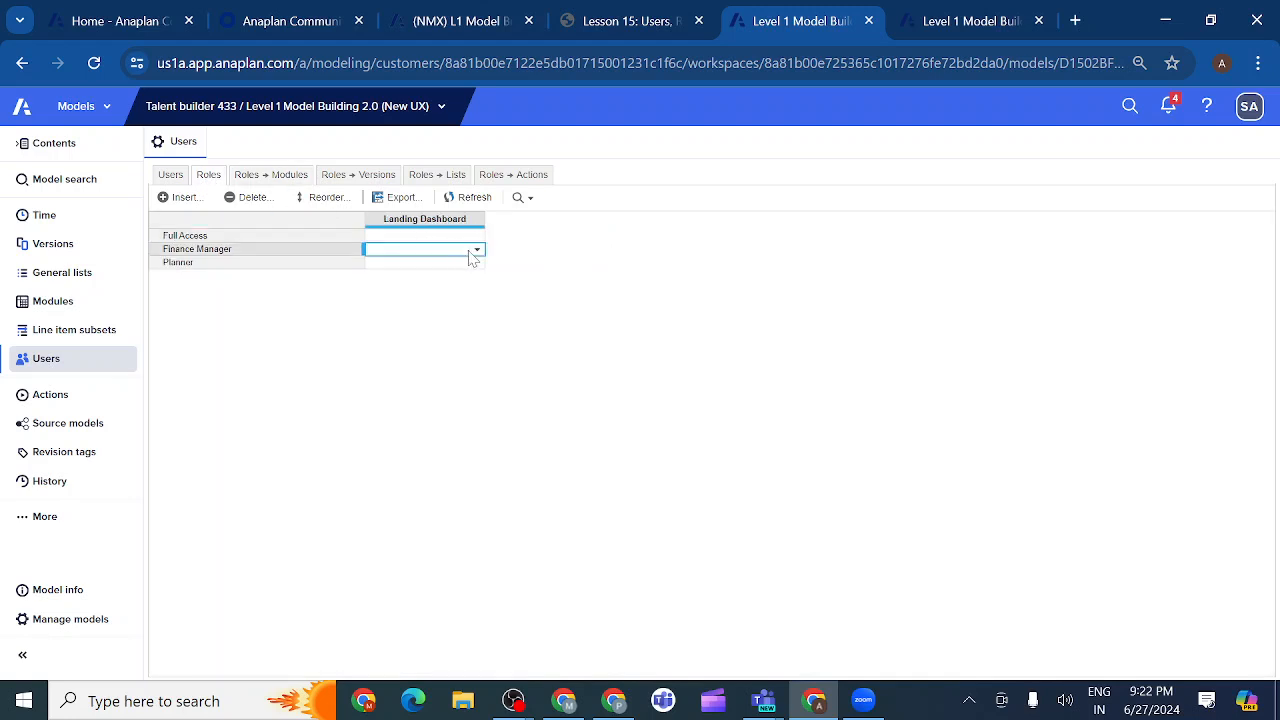
left_click(474, 252)
left_click(405, 323)
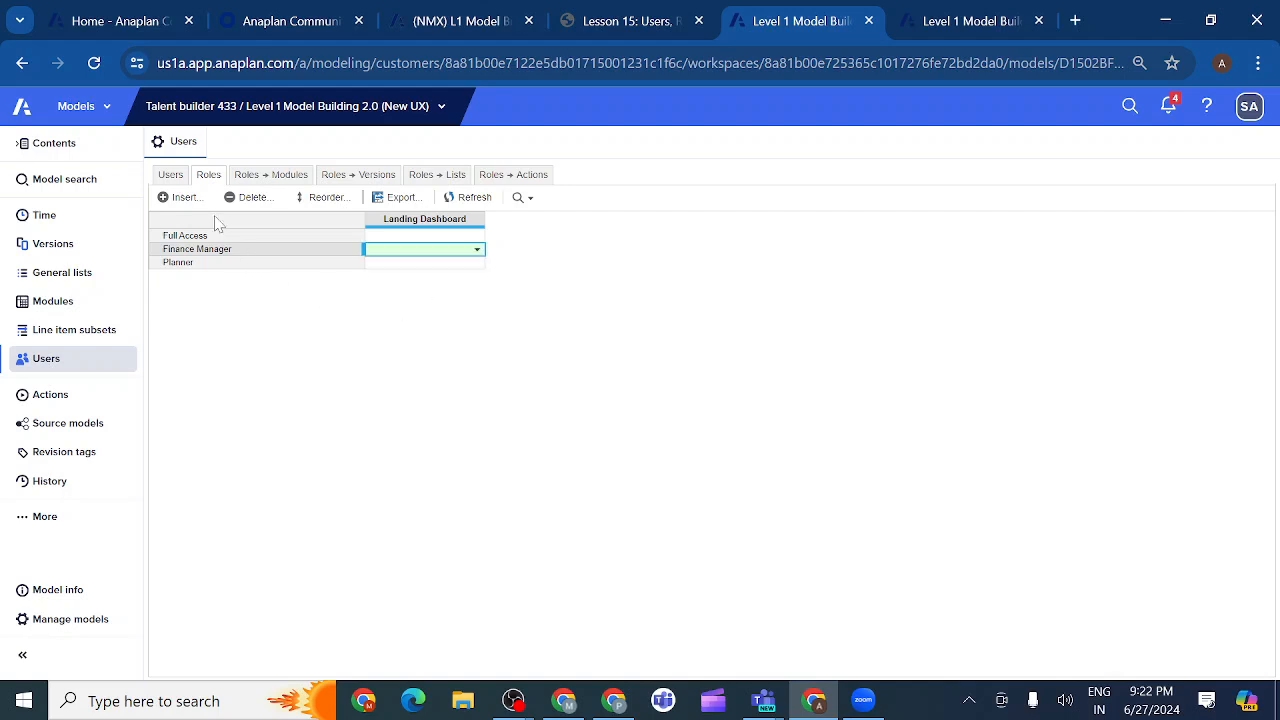
left_click(171, 175)
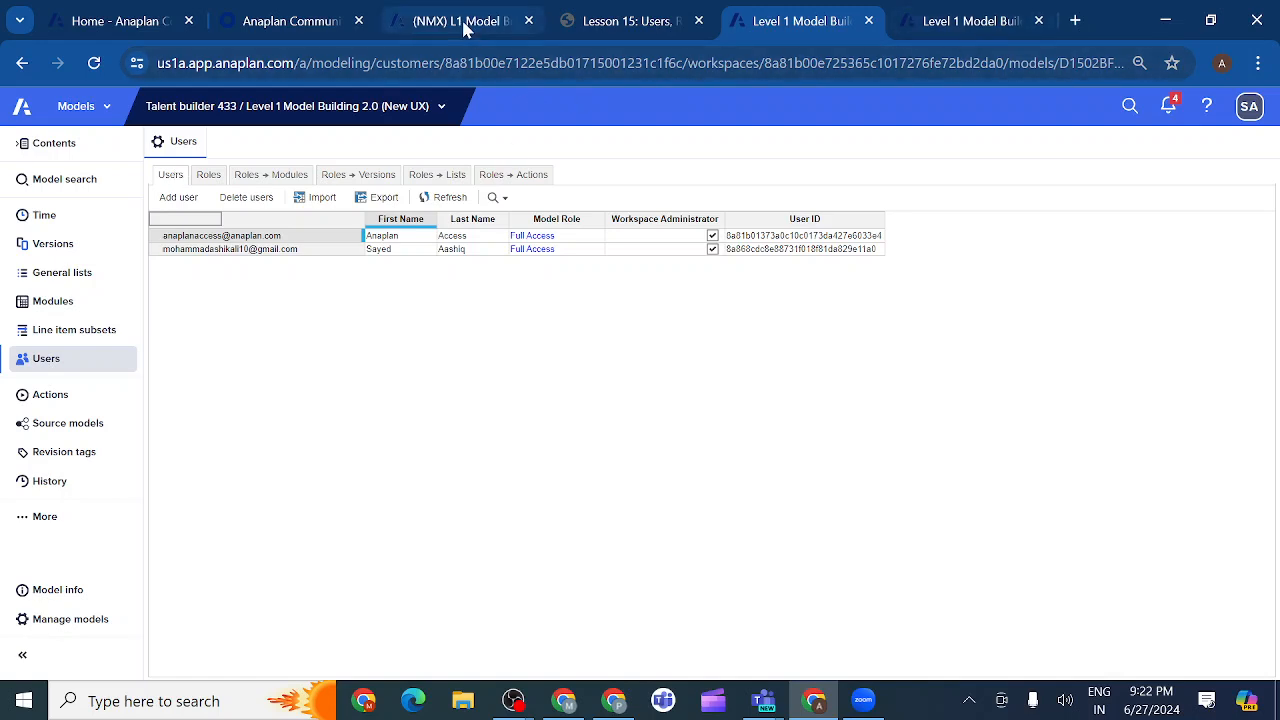
Go to the Lesson 14 Additional Topics course page and enter its content.
left_click(463, 22)
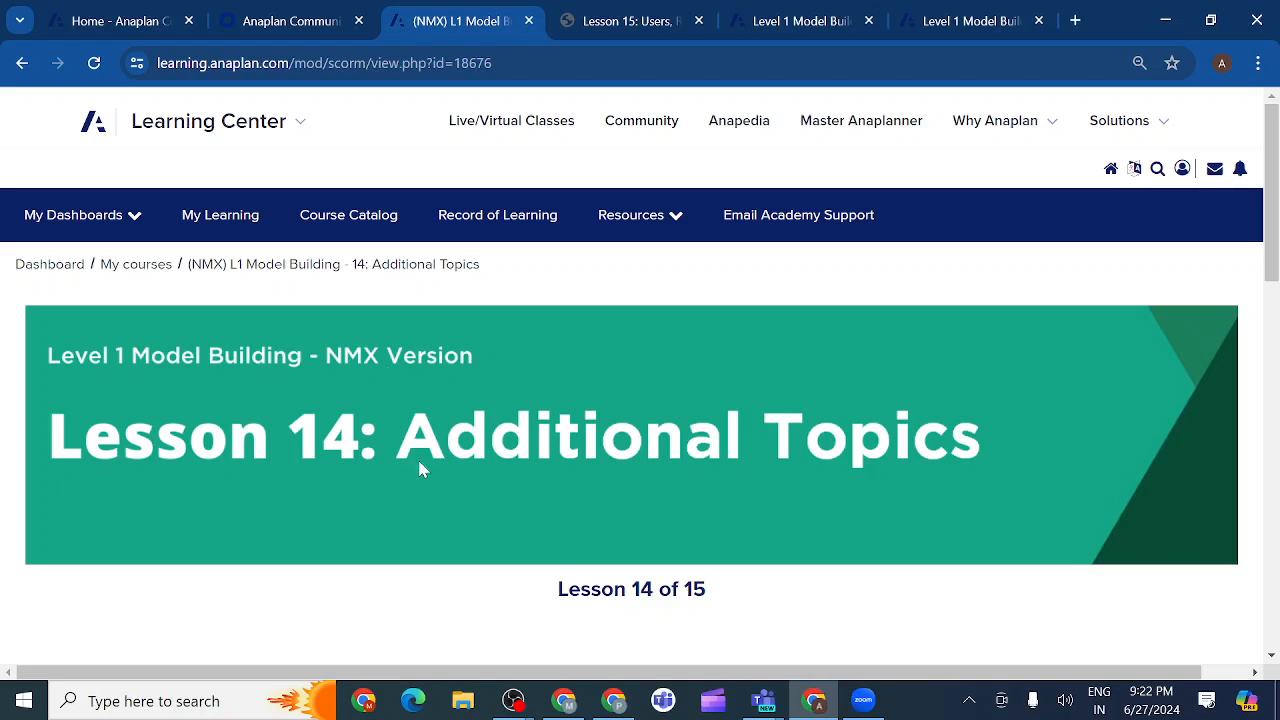
scroll(507, 553, "down", 7)
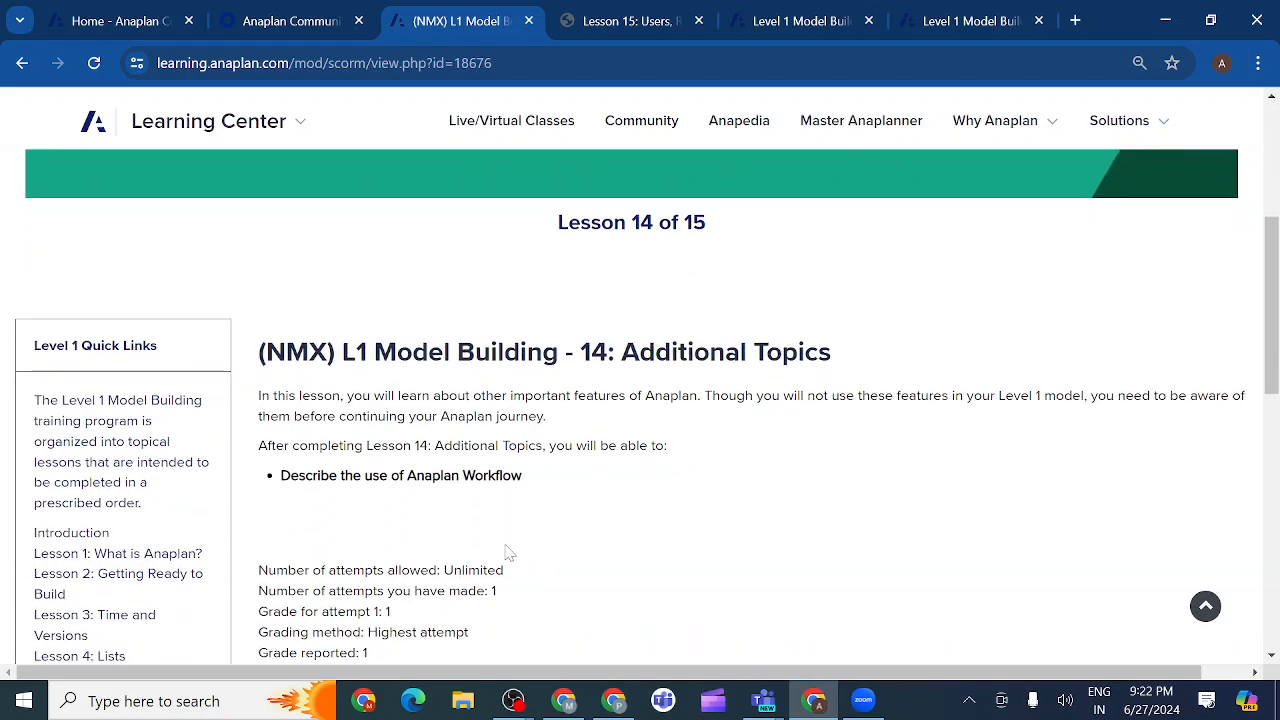
scroll(508, 552, "down", 1)
scroll(508, 552, "up", 2)
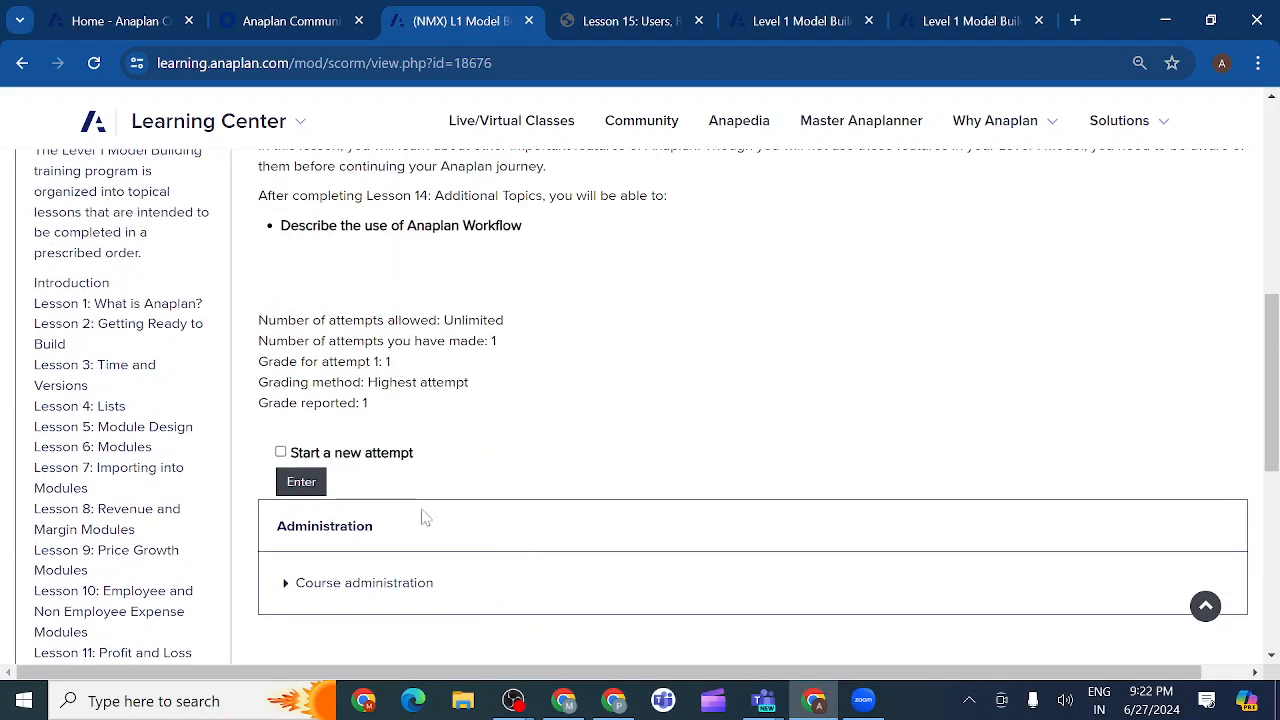
left_click(301, 484)
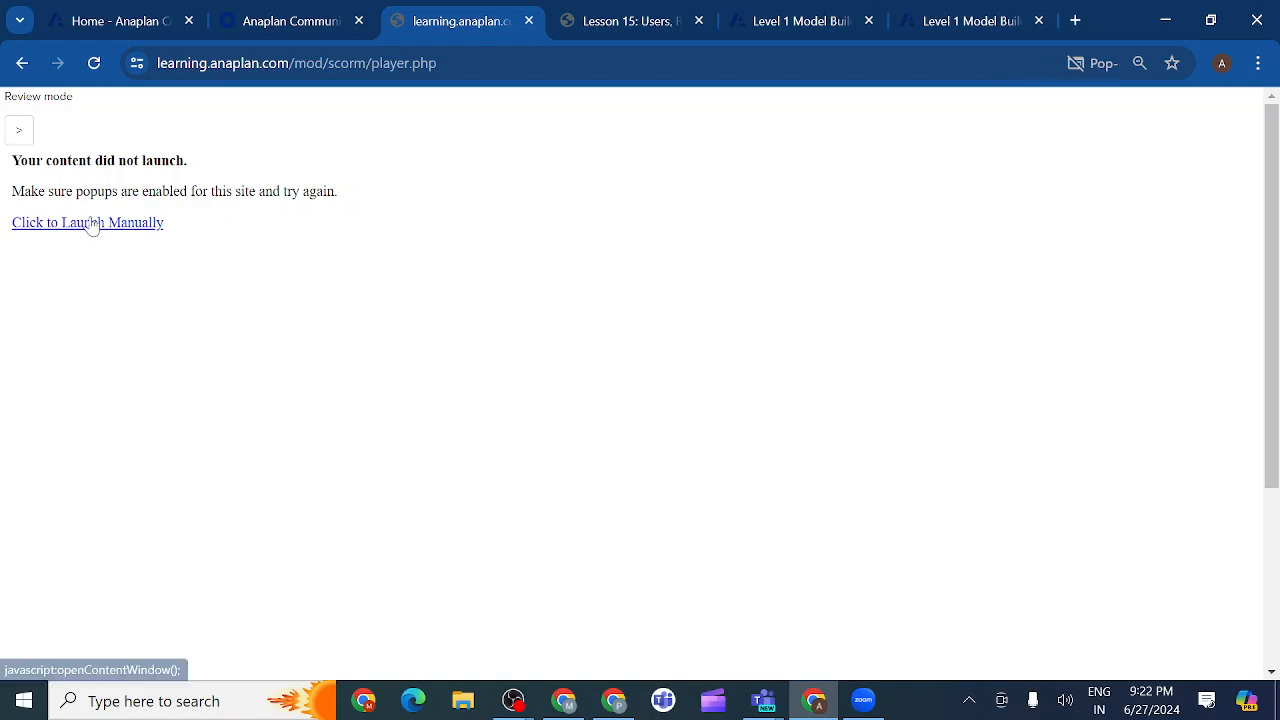
Launch the Lesson 14 content manually in its own tab, then bring the Teams meeting forward.
left_click(93, 224)
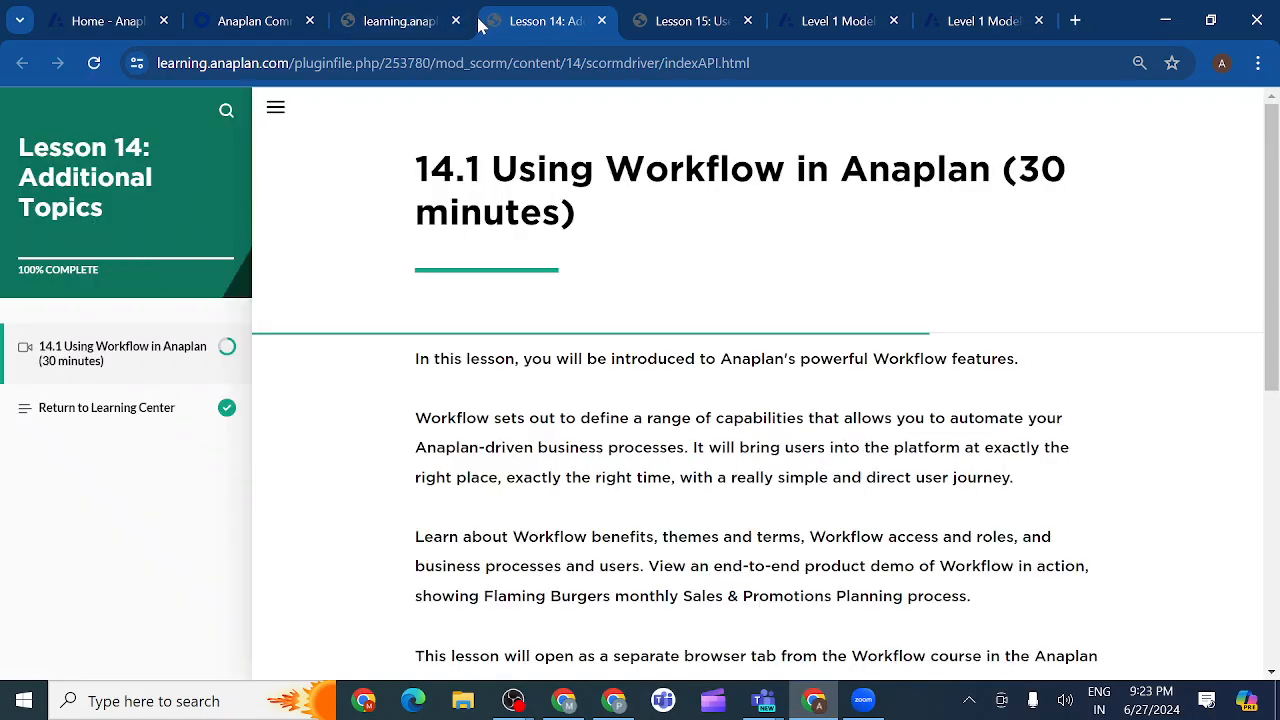
left_click(430, 24)
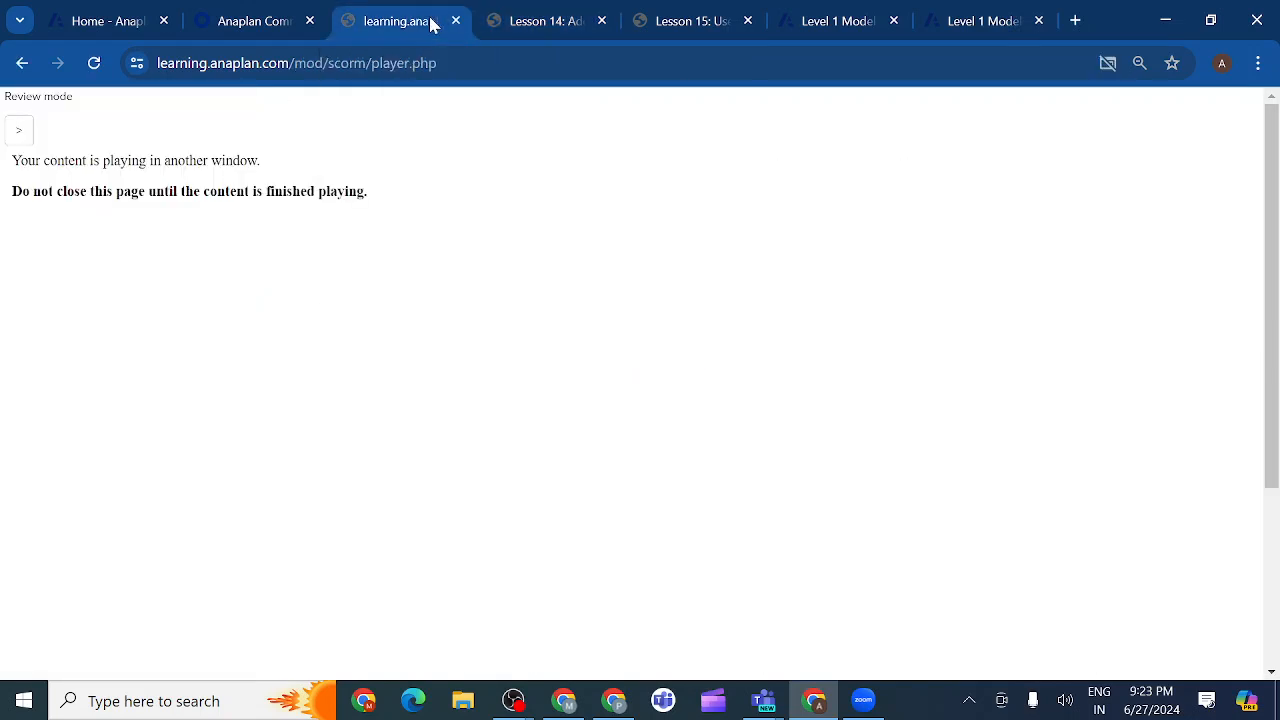
key("alt+Tab")
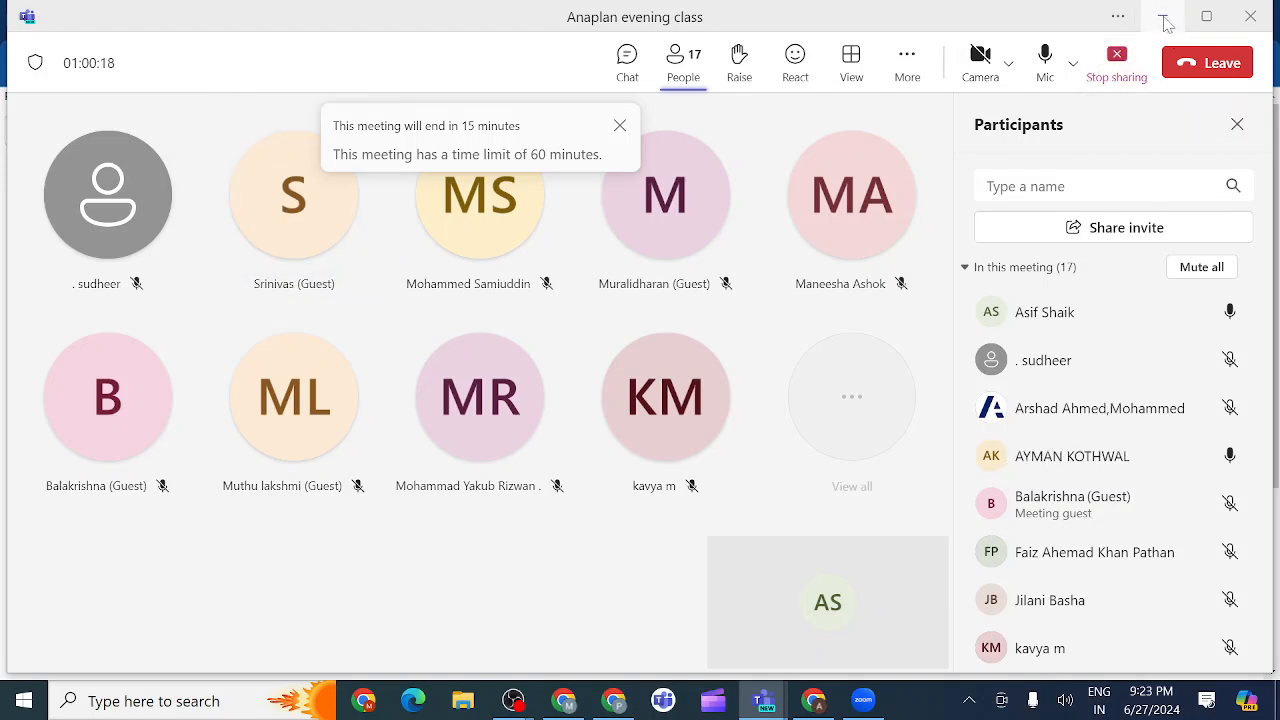
Stop the Teams screen share and bring back the learning.anaplan Chrome window.
left_click(1117, 58)
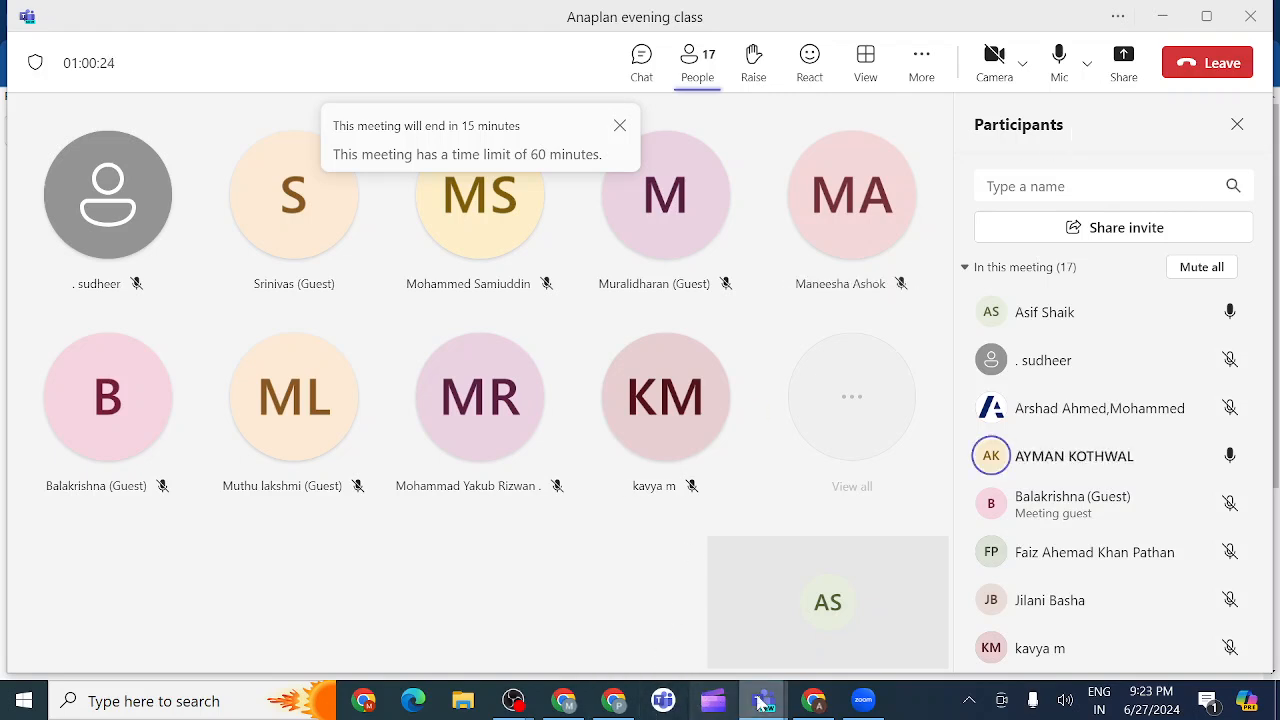
mouse_move(812, 703)
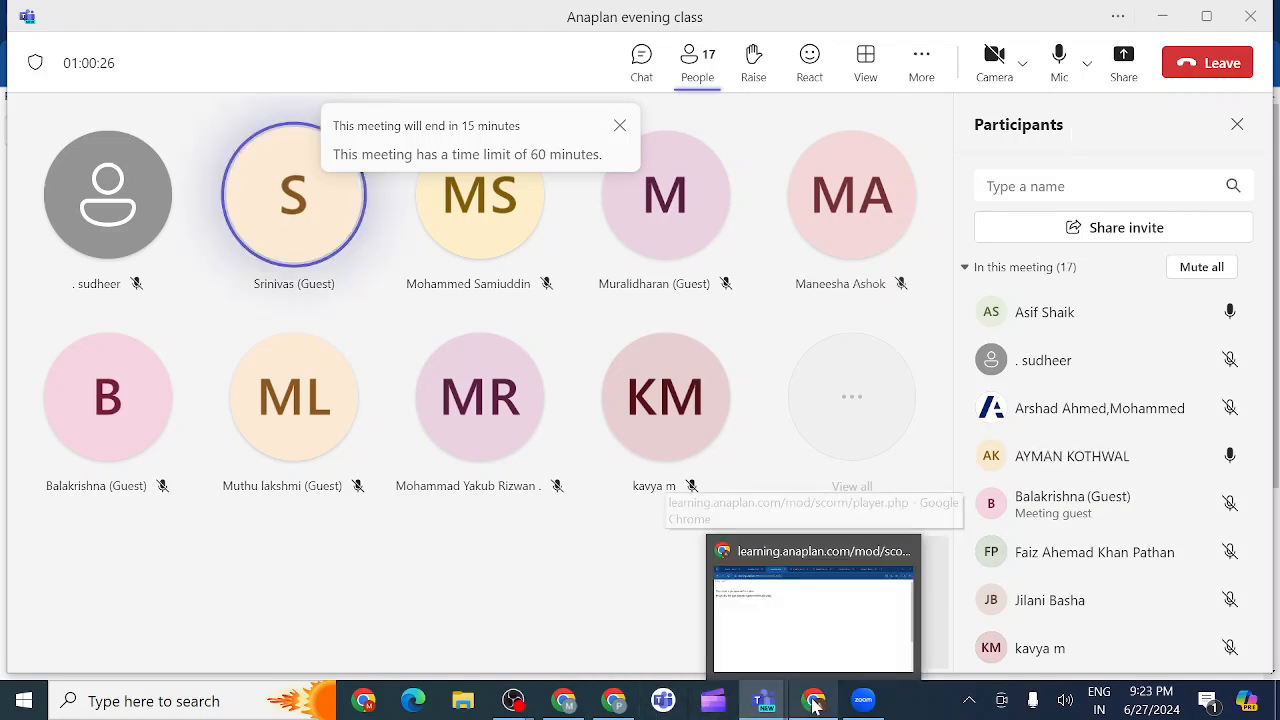
left_click(813, 645)
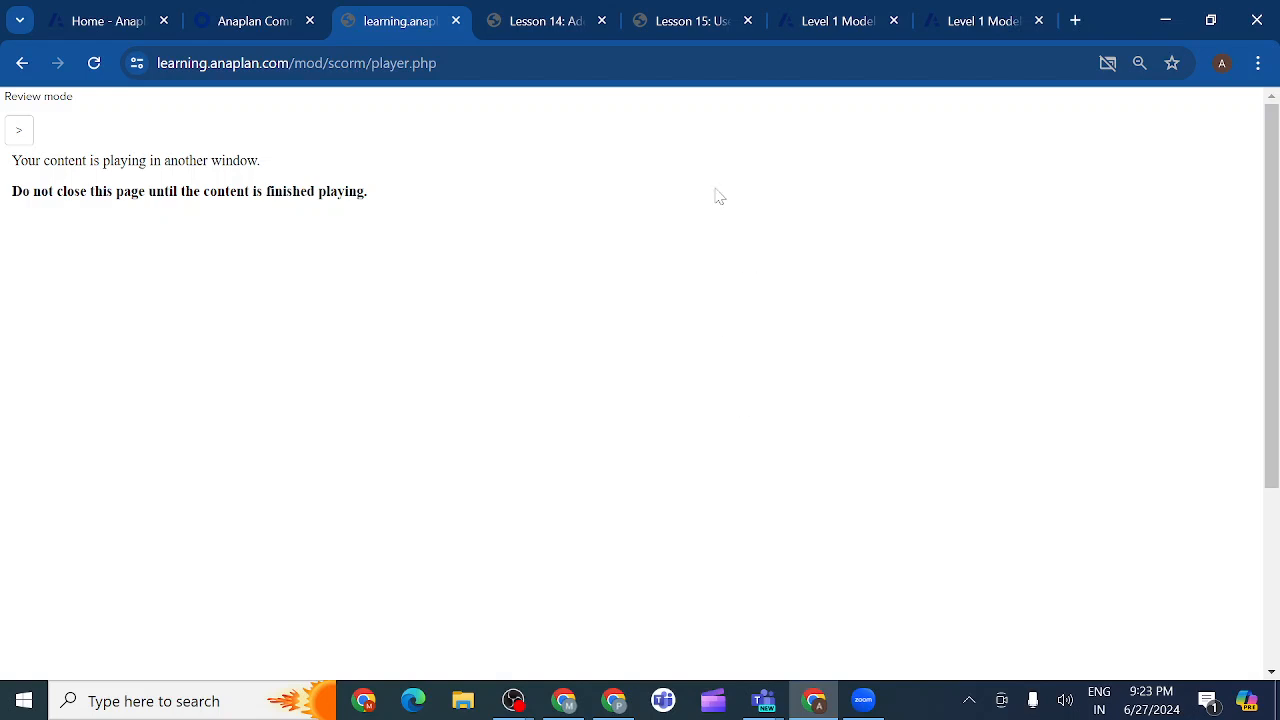
Close the Lesson 14 tab, move the Lesson 15 Adding Users tab next to Home, then return to Teams.
left_click(601, 21)
left_click(551, 21)
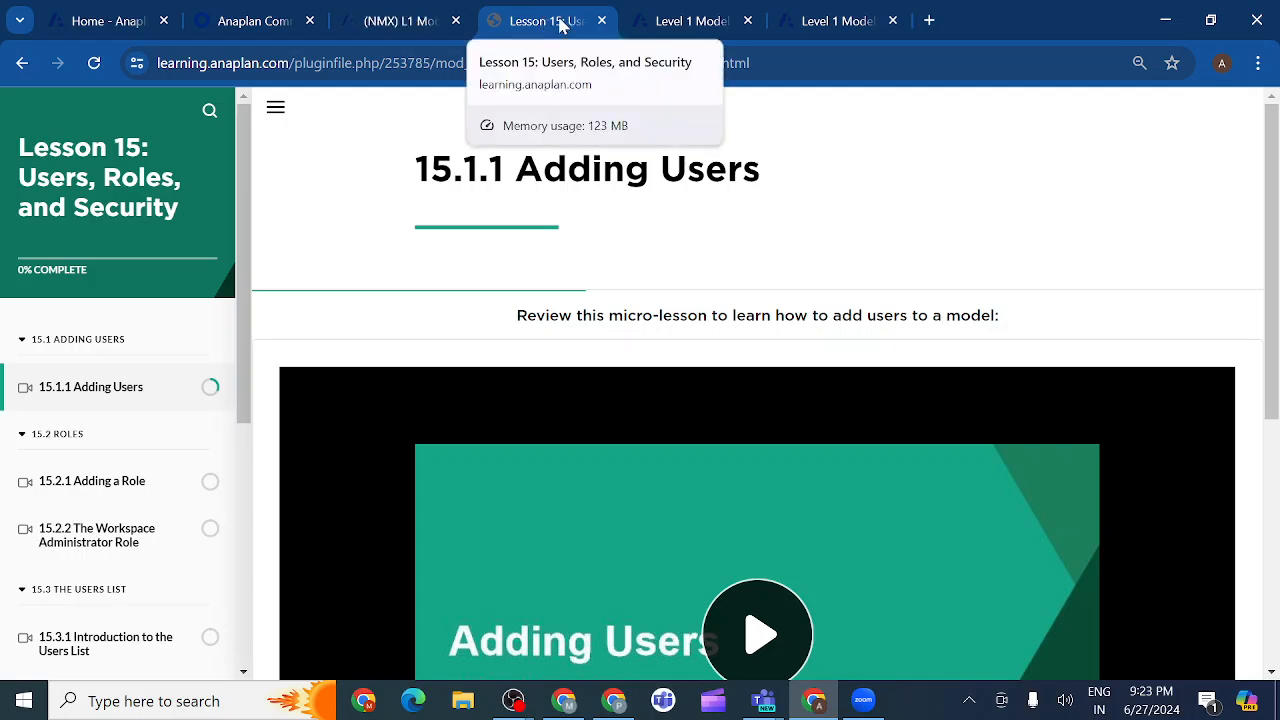
left_click_drag(560, 25, 291, 20)
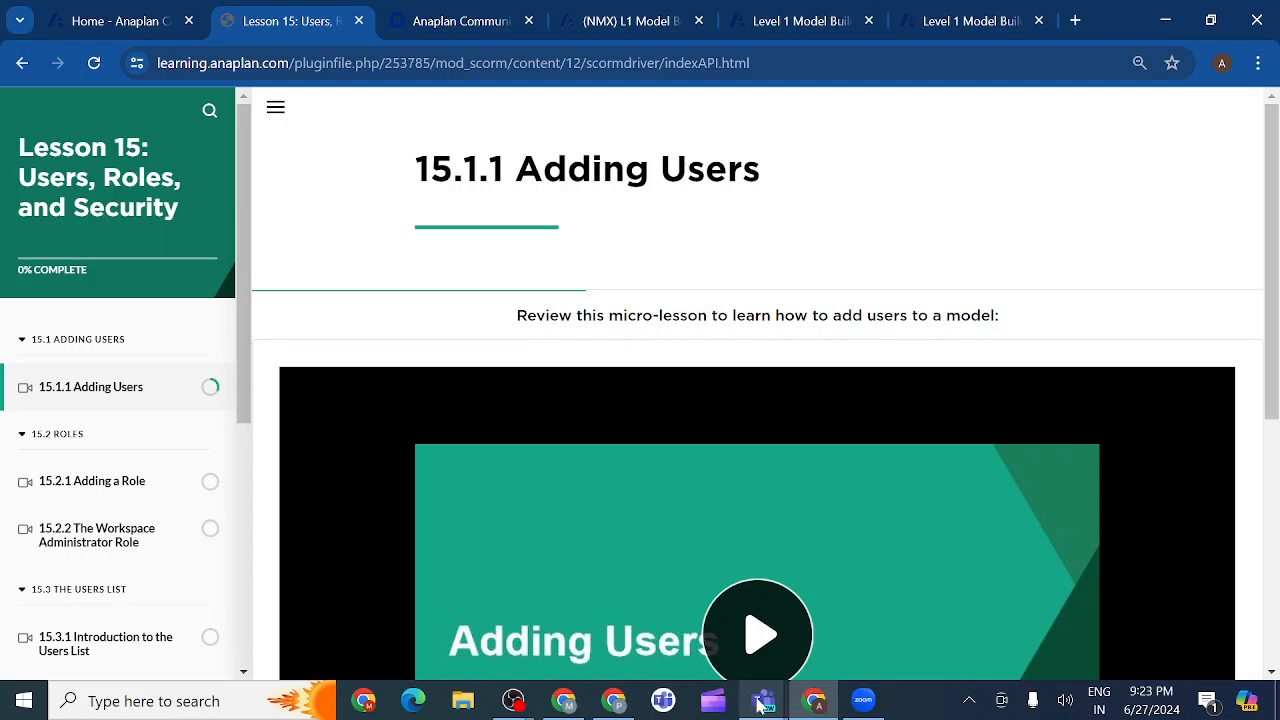
mouse_move(762, 704)
left_click(860, 610)
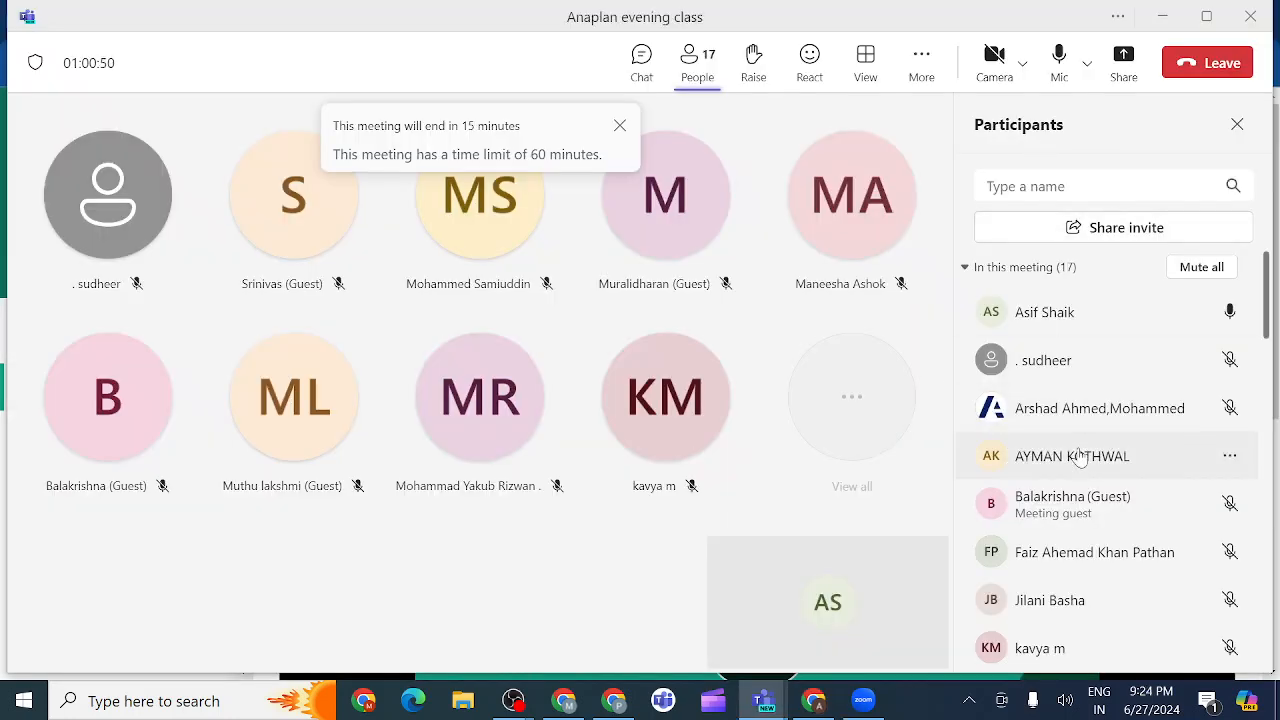
Look through the evening class participants list and try to share, as the meeting hits its 60-minute limit.
scroll(1080, 456, "down", 5)
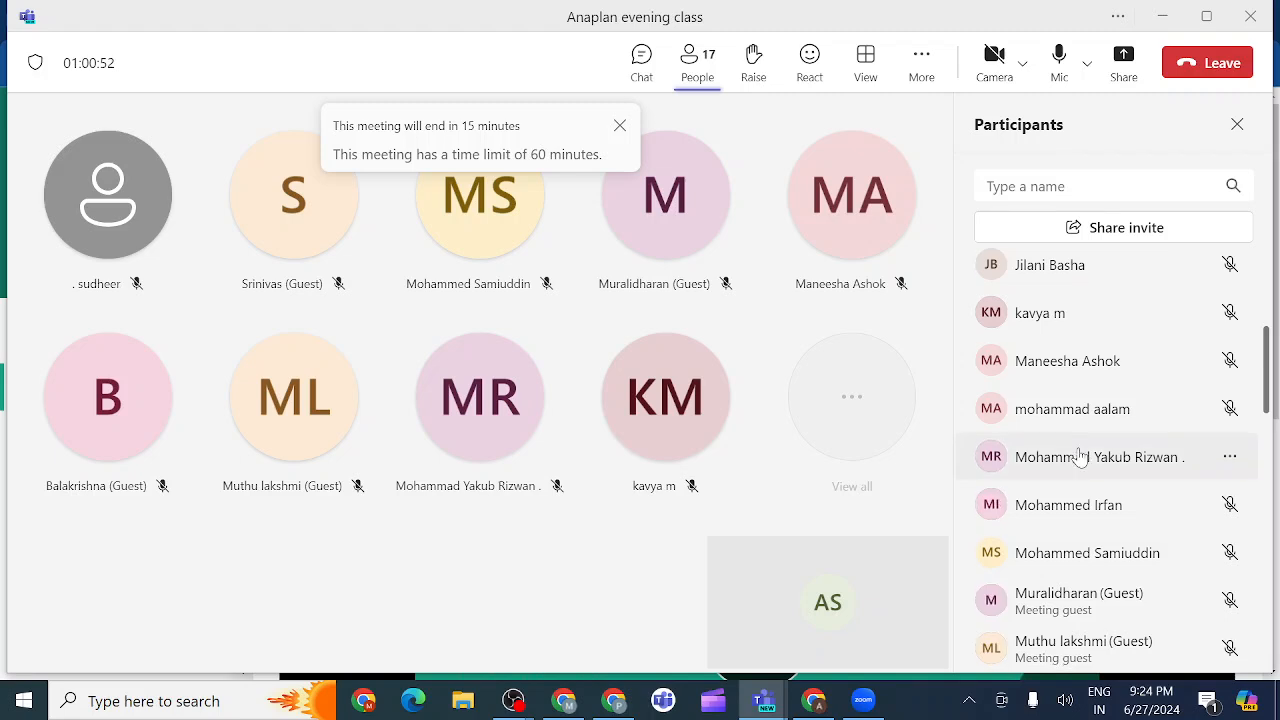
scroll(1080, 456, "down", 5)
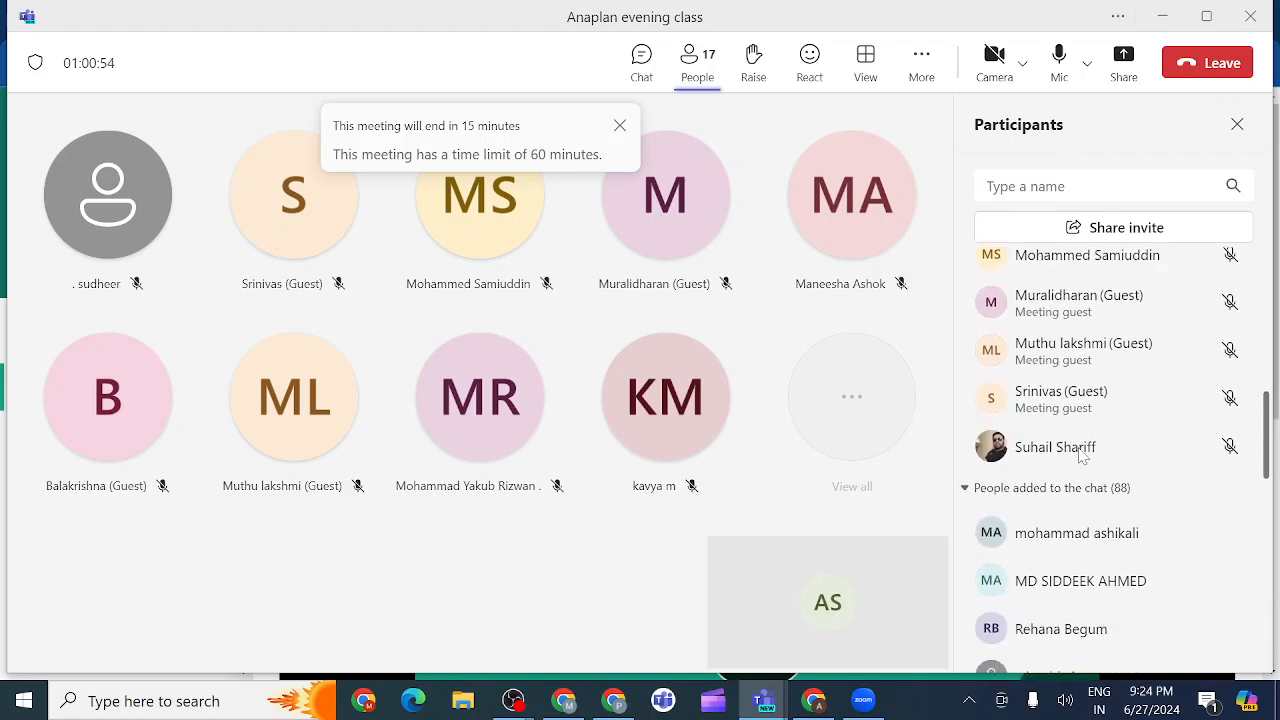
scroll(1082, 456, "up", 2)
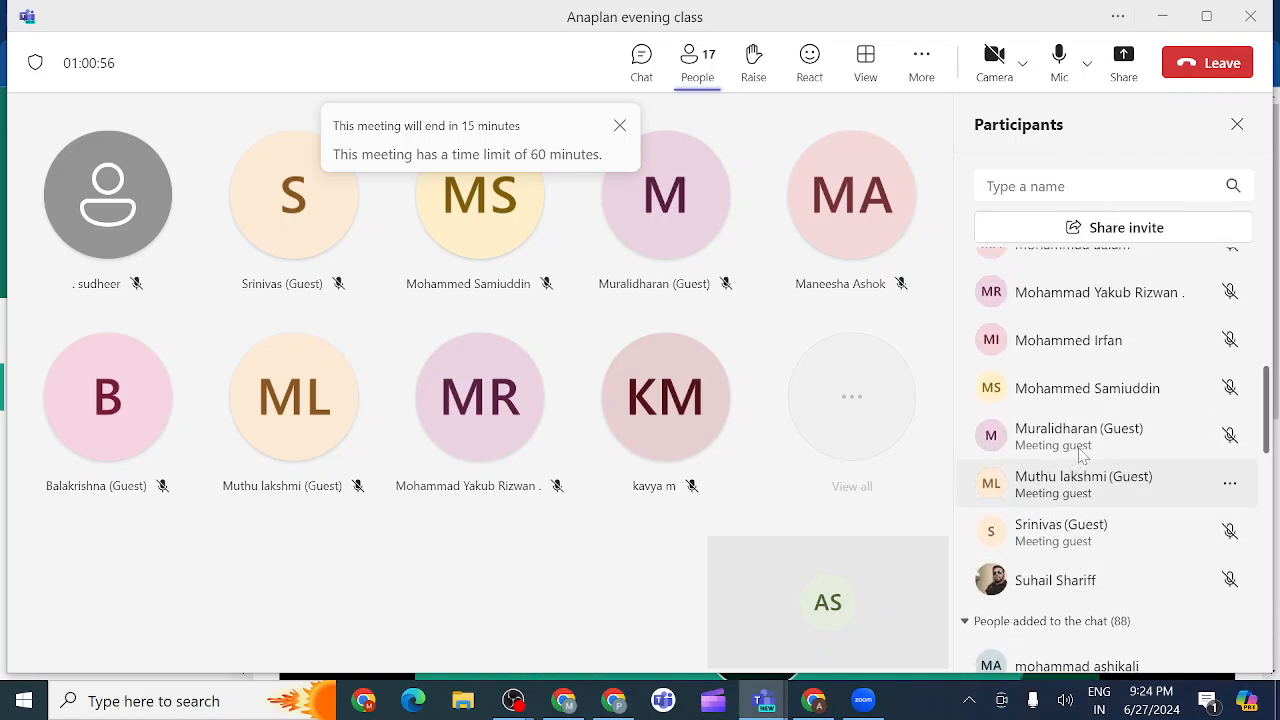
scroll(1082, 456, "up", 5)
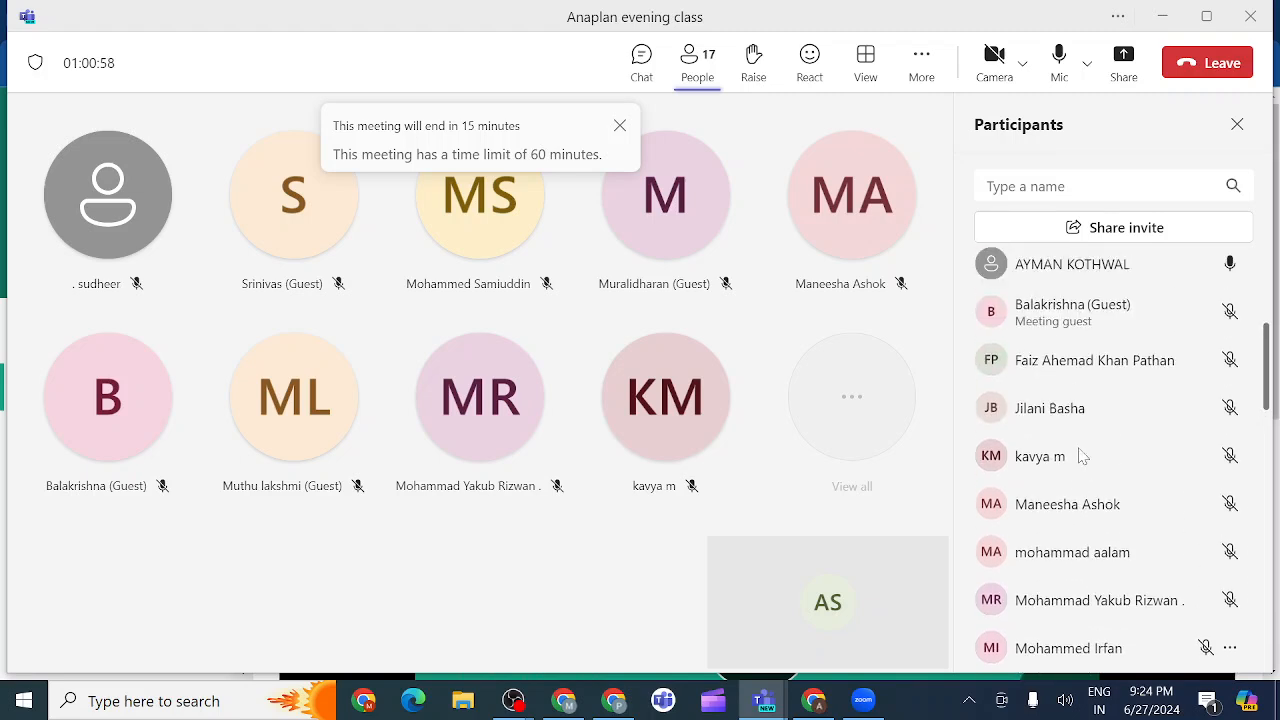
scroll(1082, 456, "up", 3)
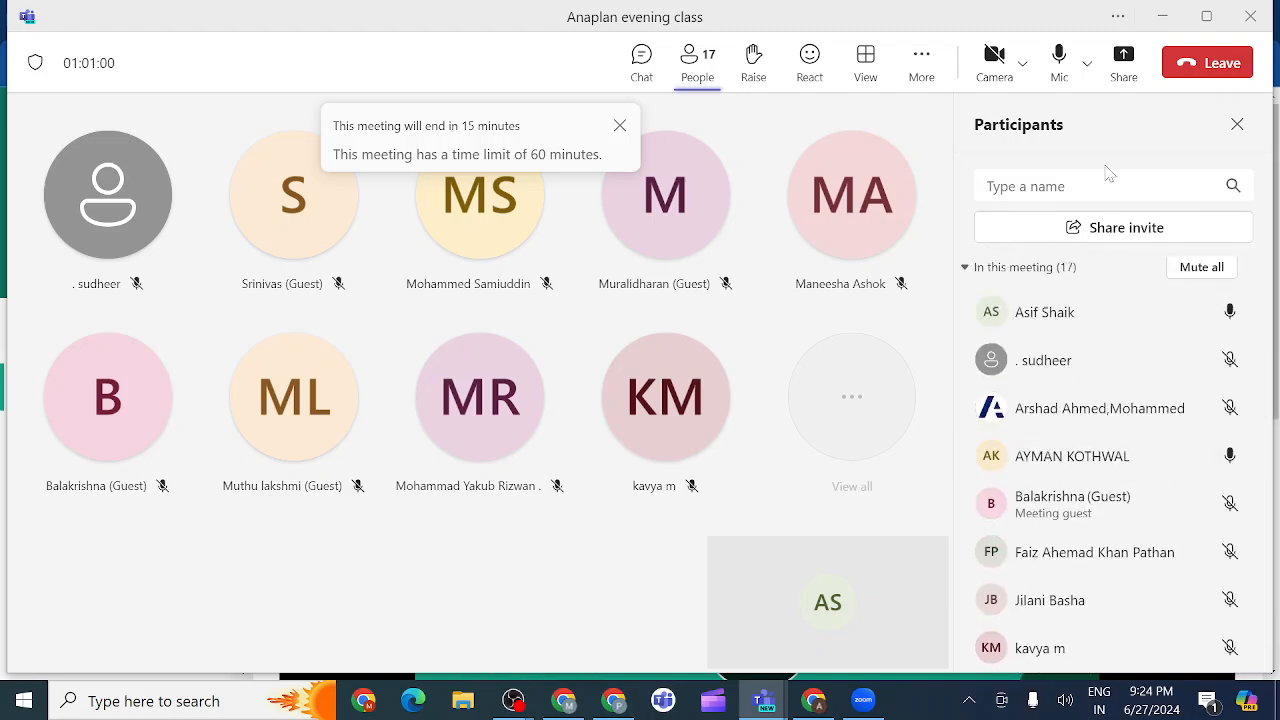
left_click(1123, 63)
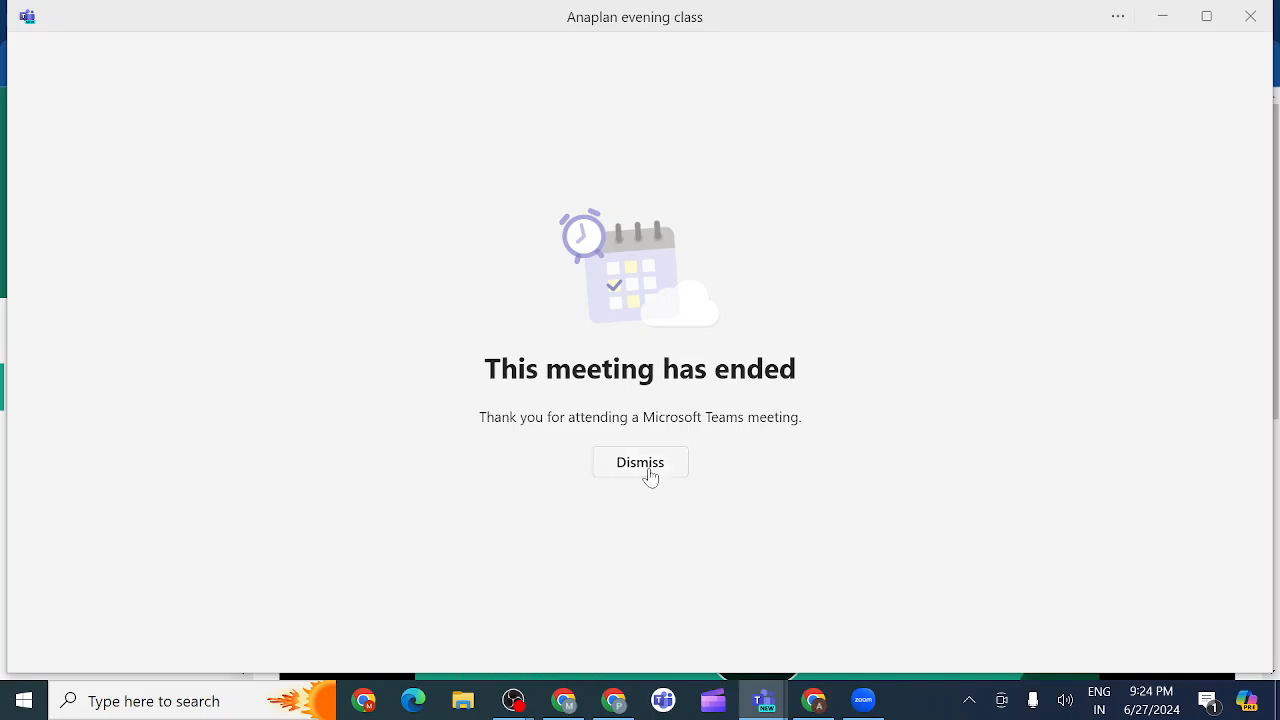
Dismiss the meeting-ended notice and rejoin the Anaplan evening class from Teams chat with camera off.
left_click(646, 470)
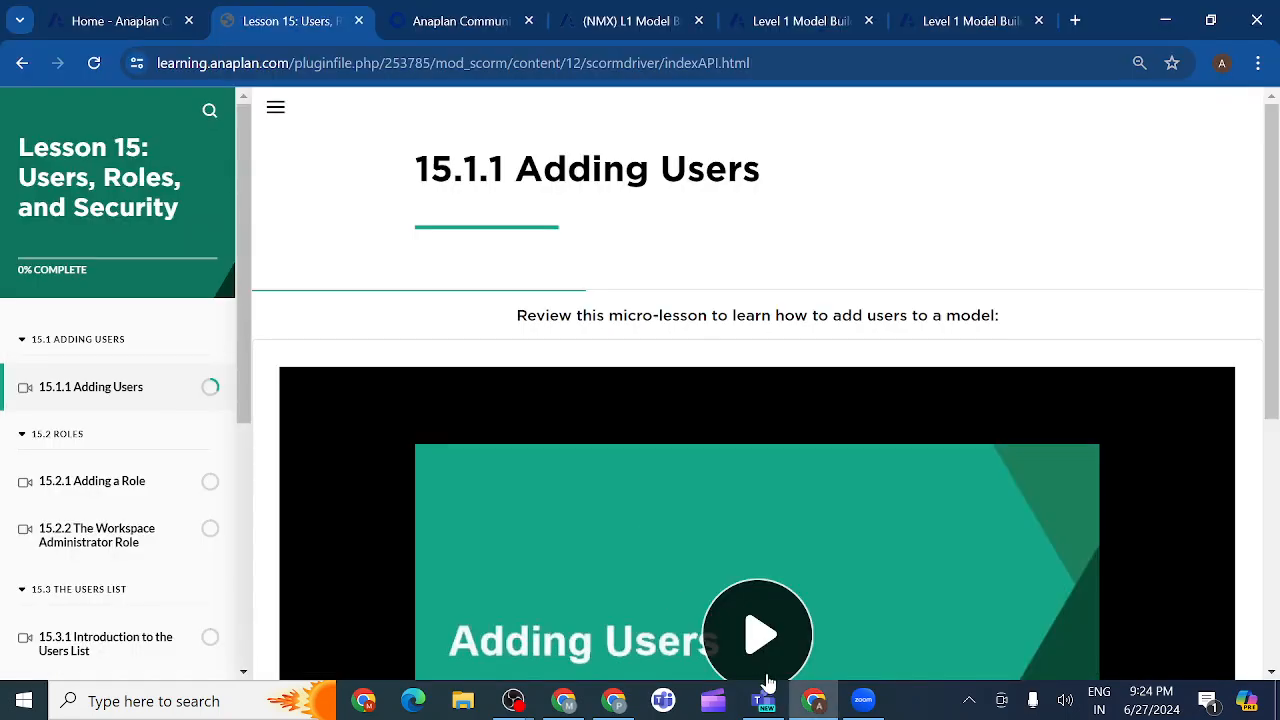
mouse_move(768, 707)
left_click(763, 612)
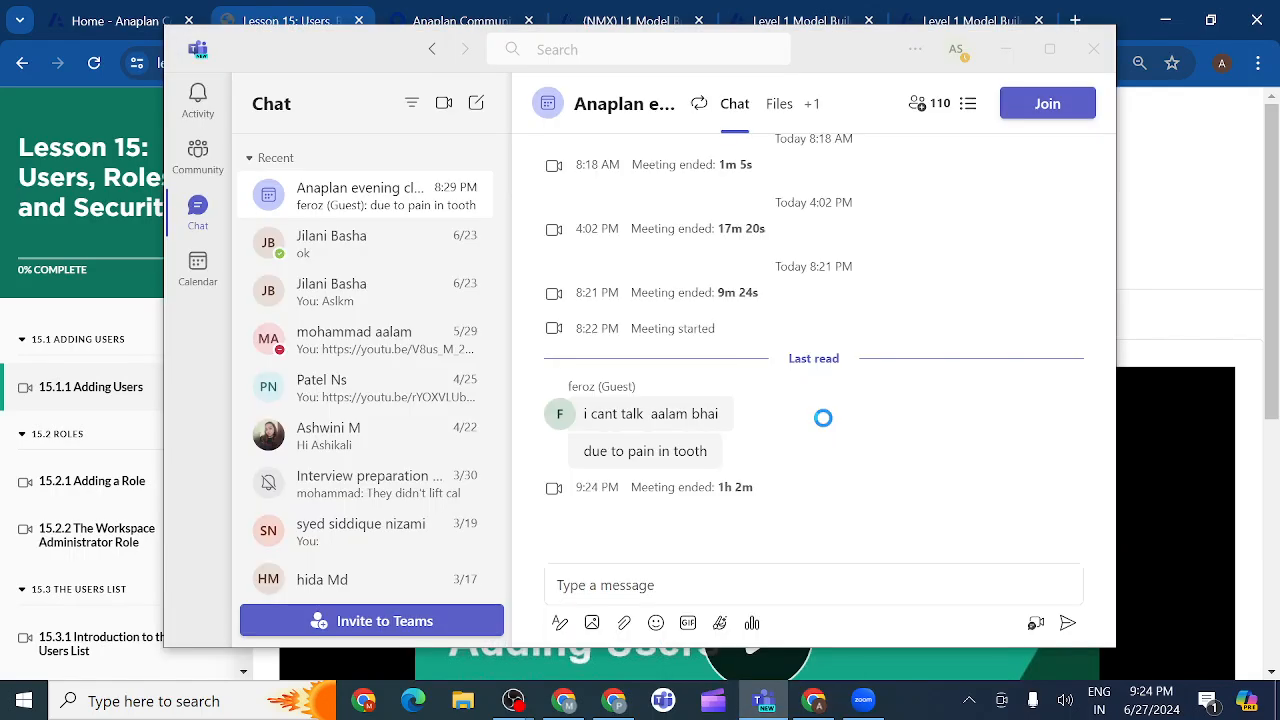
left_click(1045, 107)
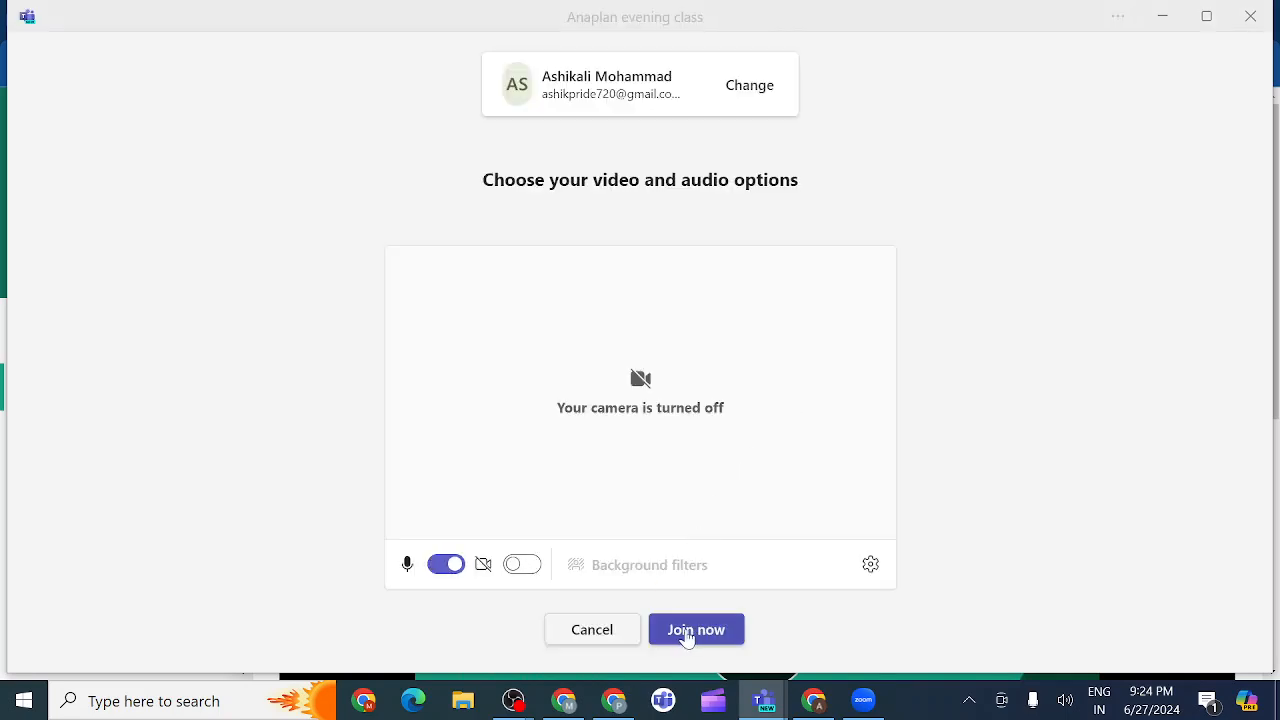
left_click(692, 631)
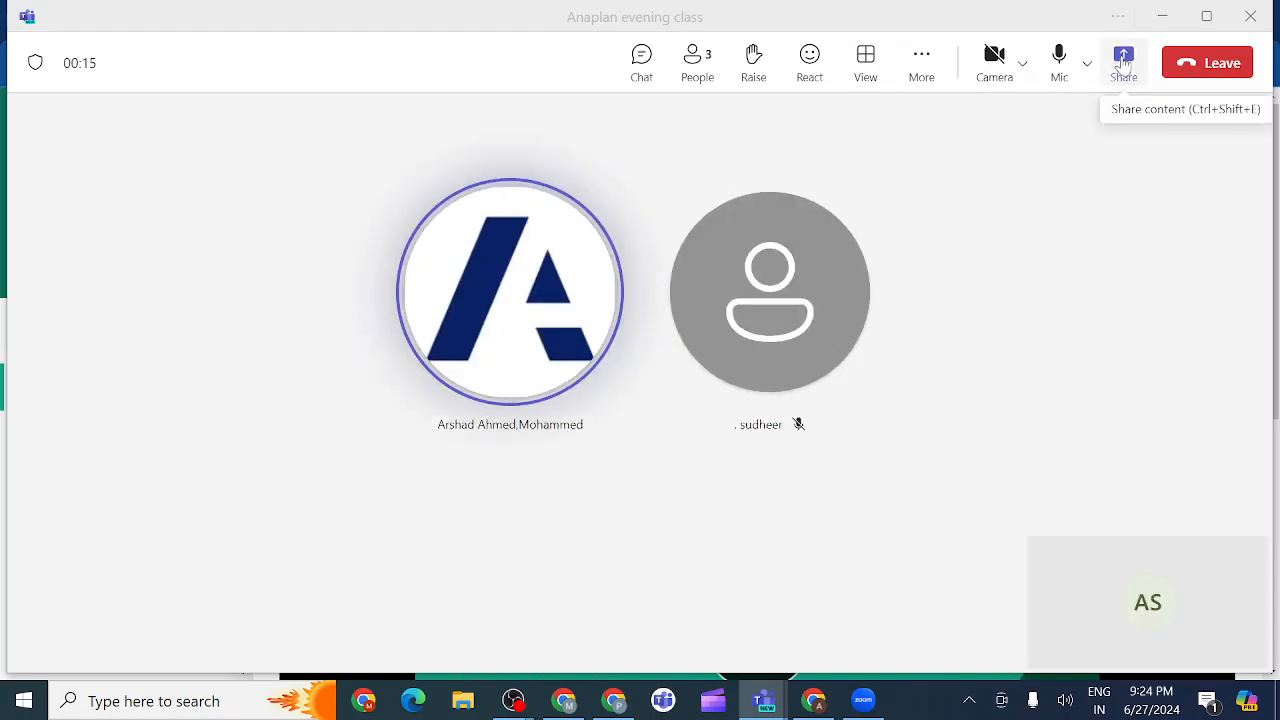
Share the whole screen with computer sound included, then bring the Lesson 15 Adding Users page forward.
left_click(1125, 62)
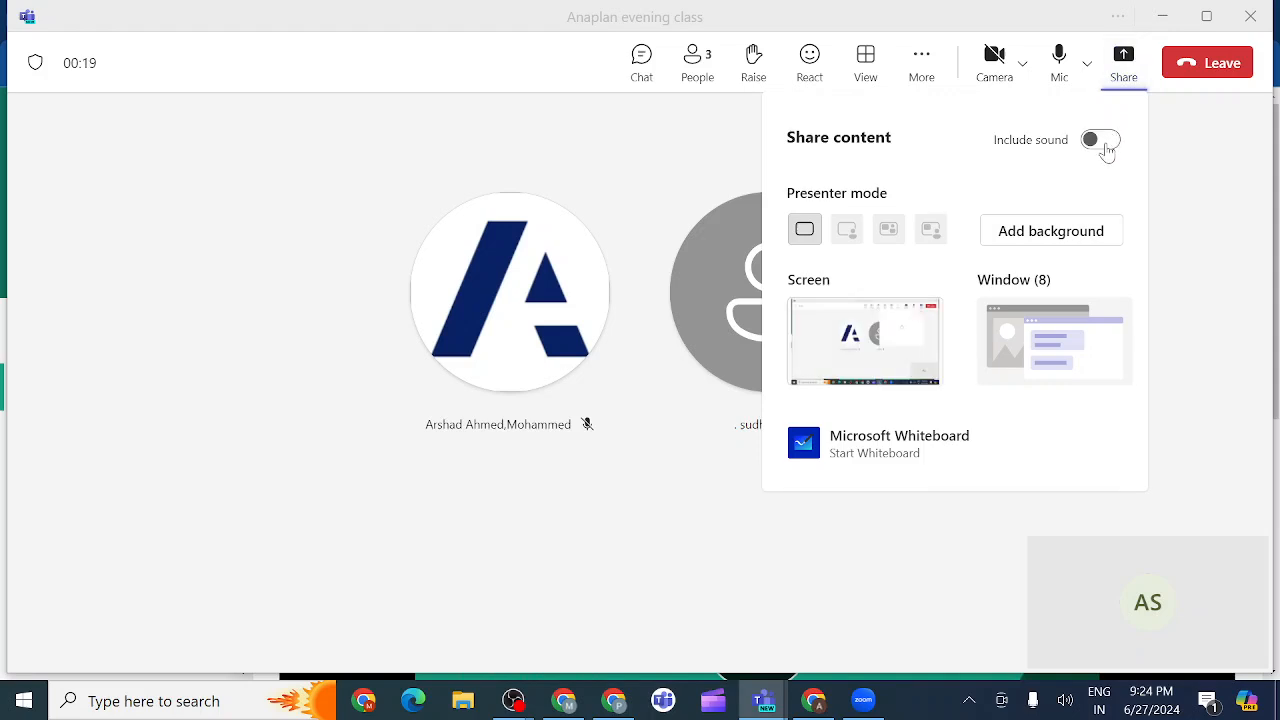
left_click(1104, 145)
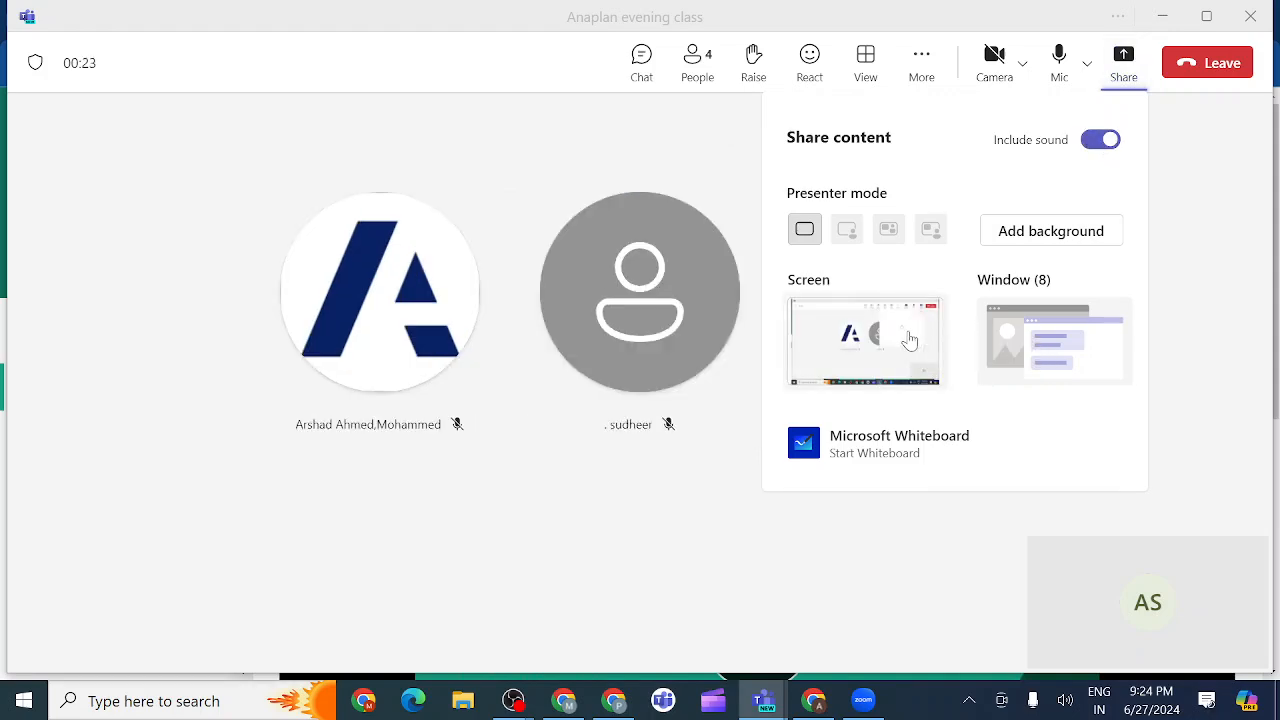
left_click(909, 341)
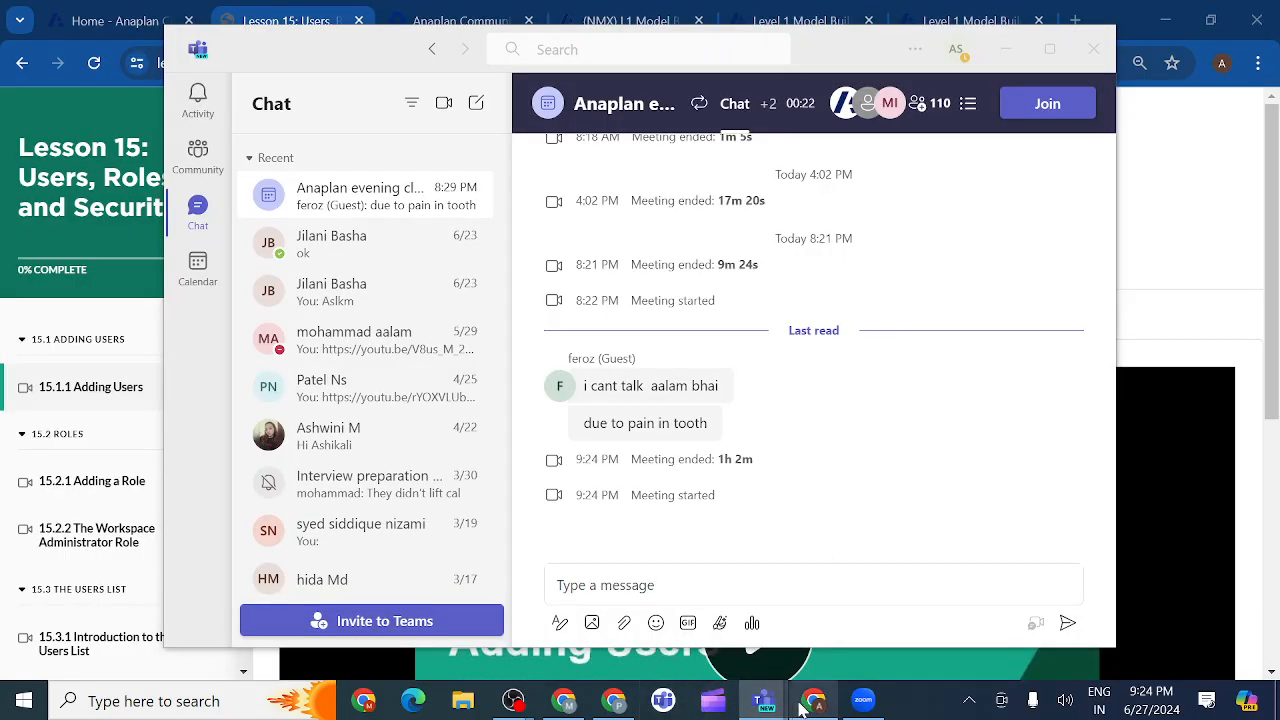
mouse_move(818, 705)
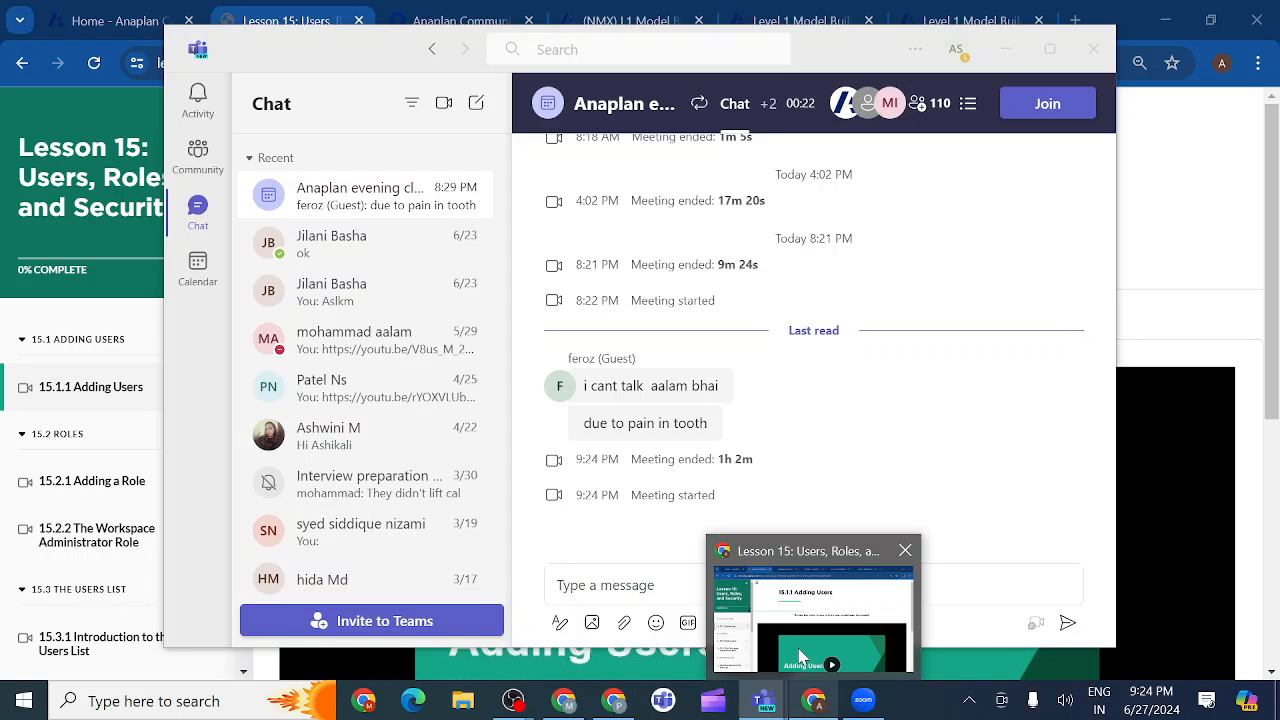
left_click(800, 657)
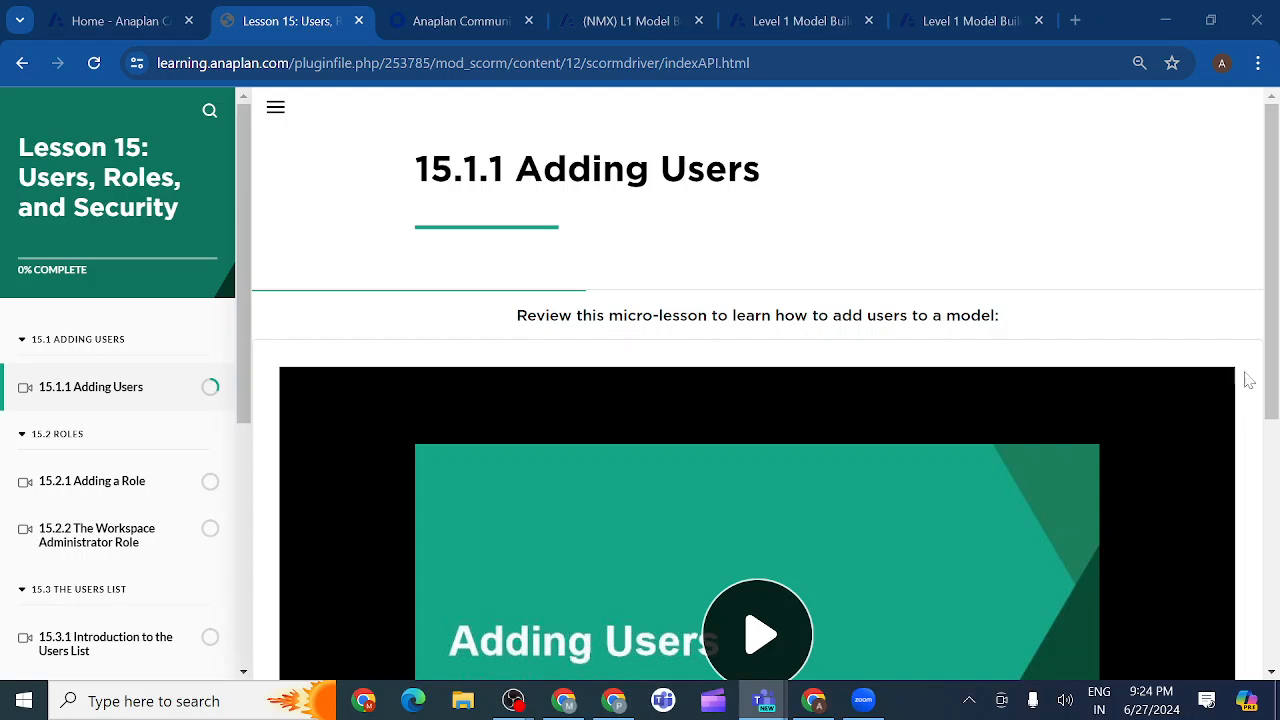
Scroll the lesson page down to the Adding Users video, then glance back at the Teams meeting.
left_click(1272, 383)
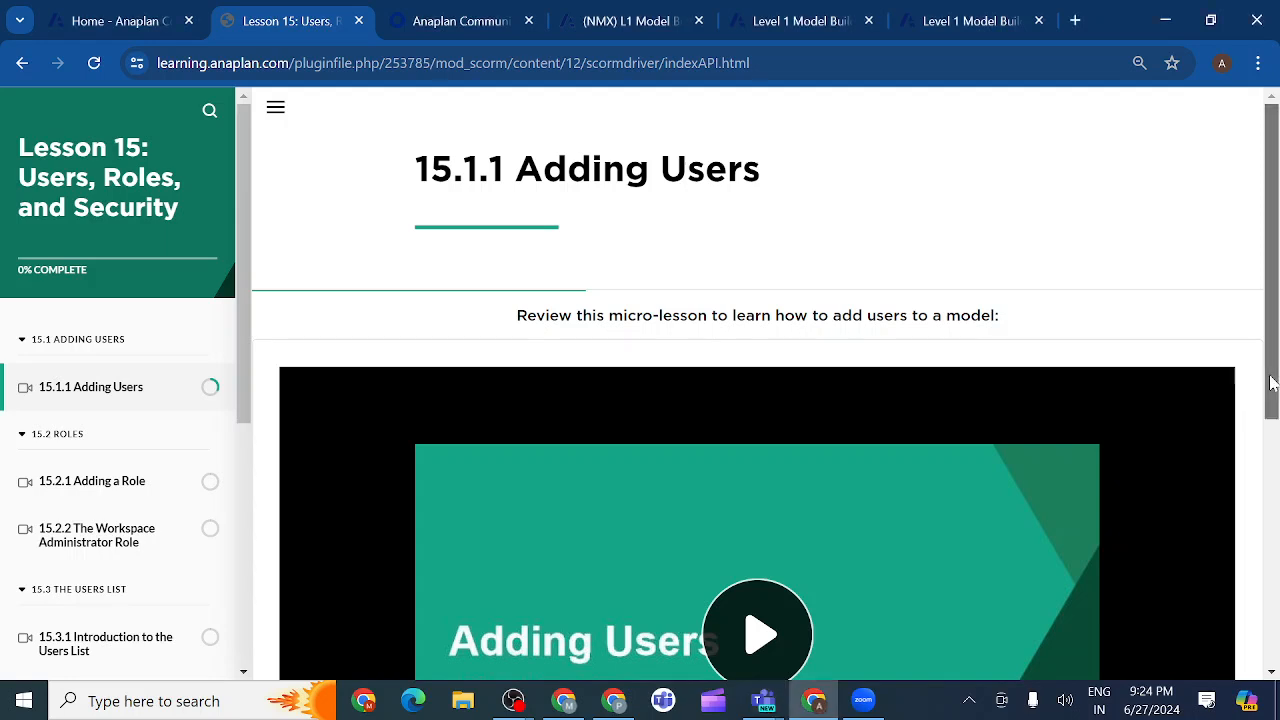
left_click_drag(1272, 383, 1272, 517)
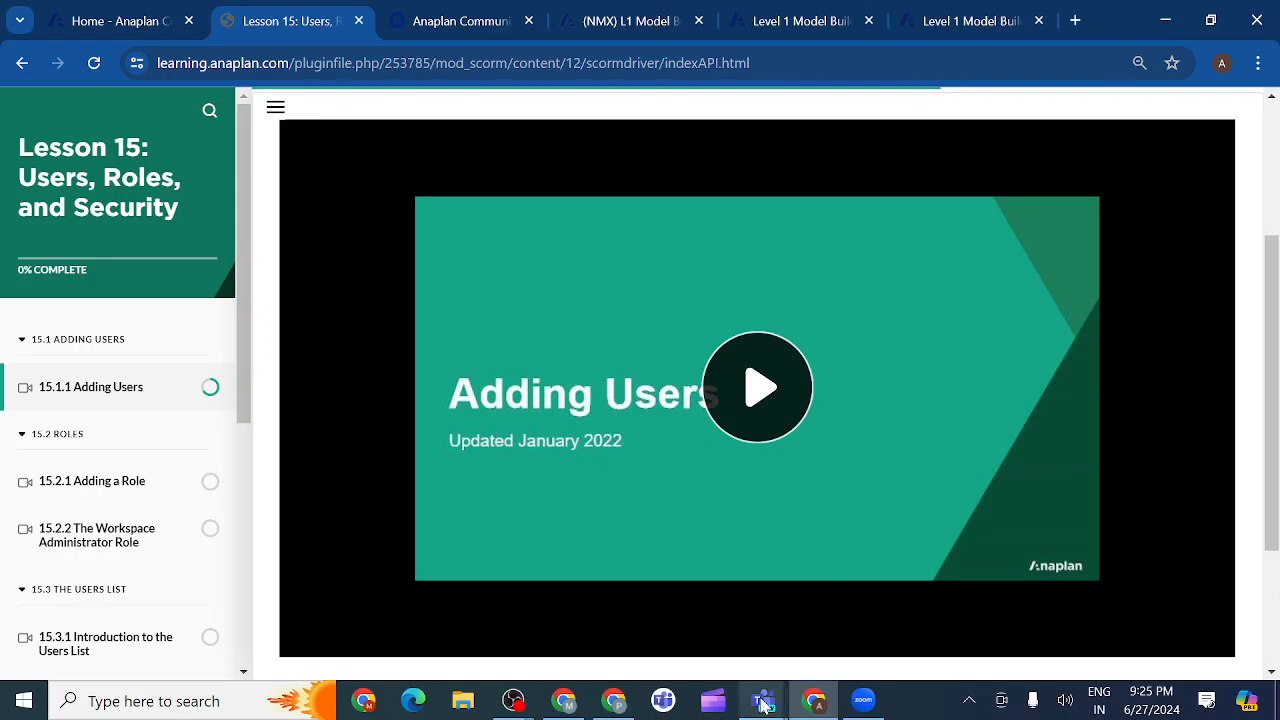
mouse_move(763, 705)
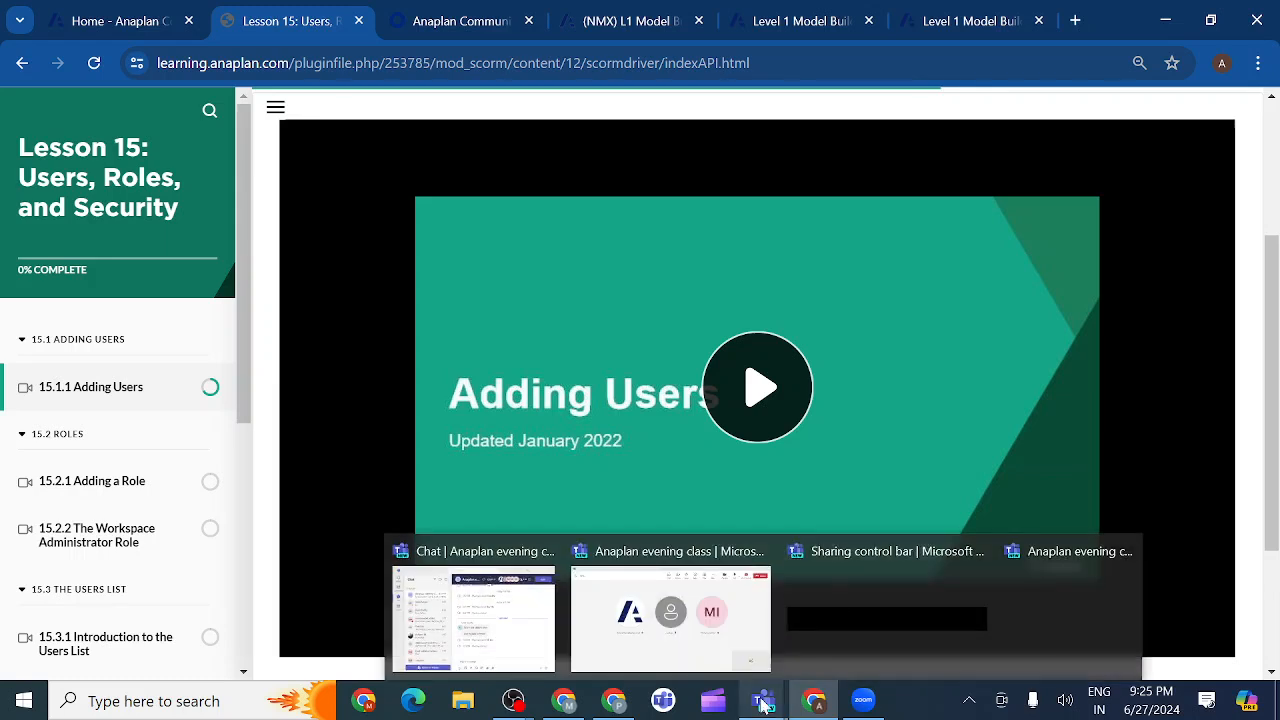
left_click(693, 657)
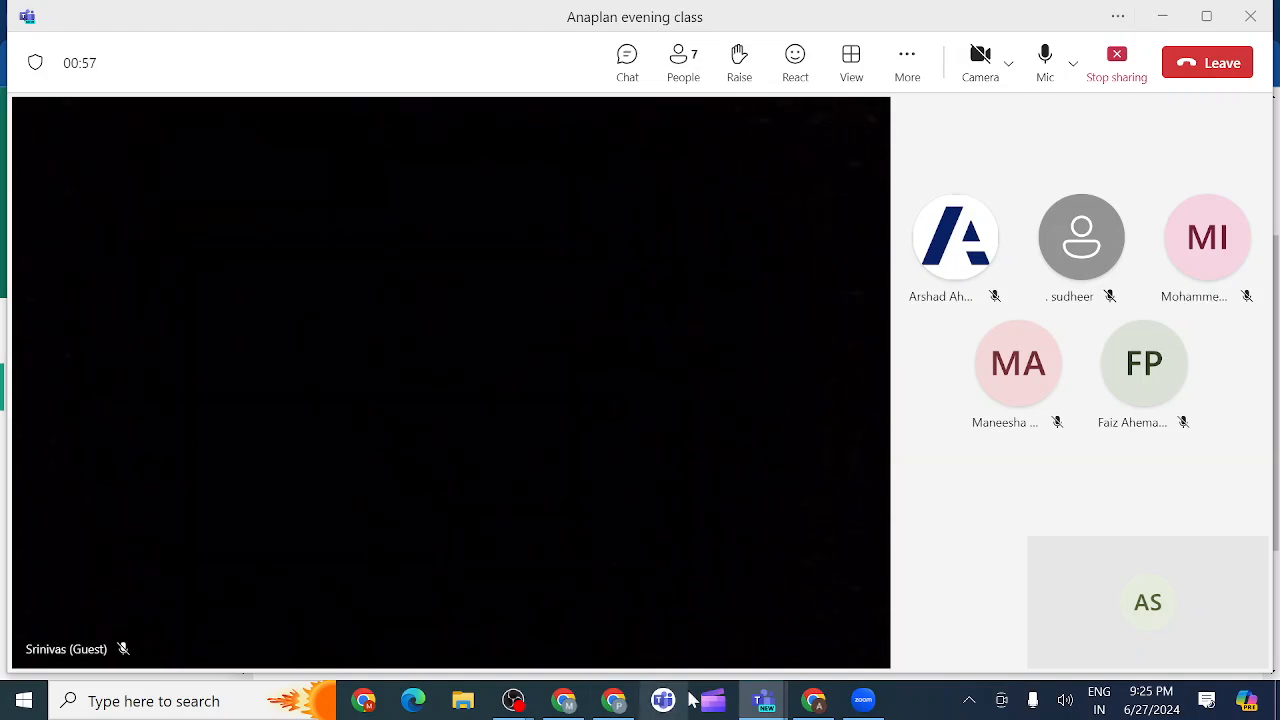
mouse_move(813, 706)
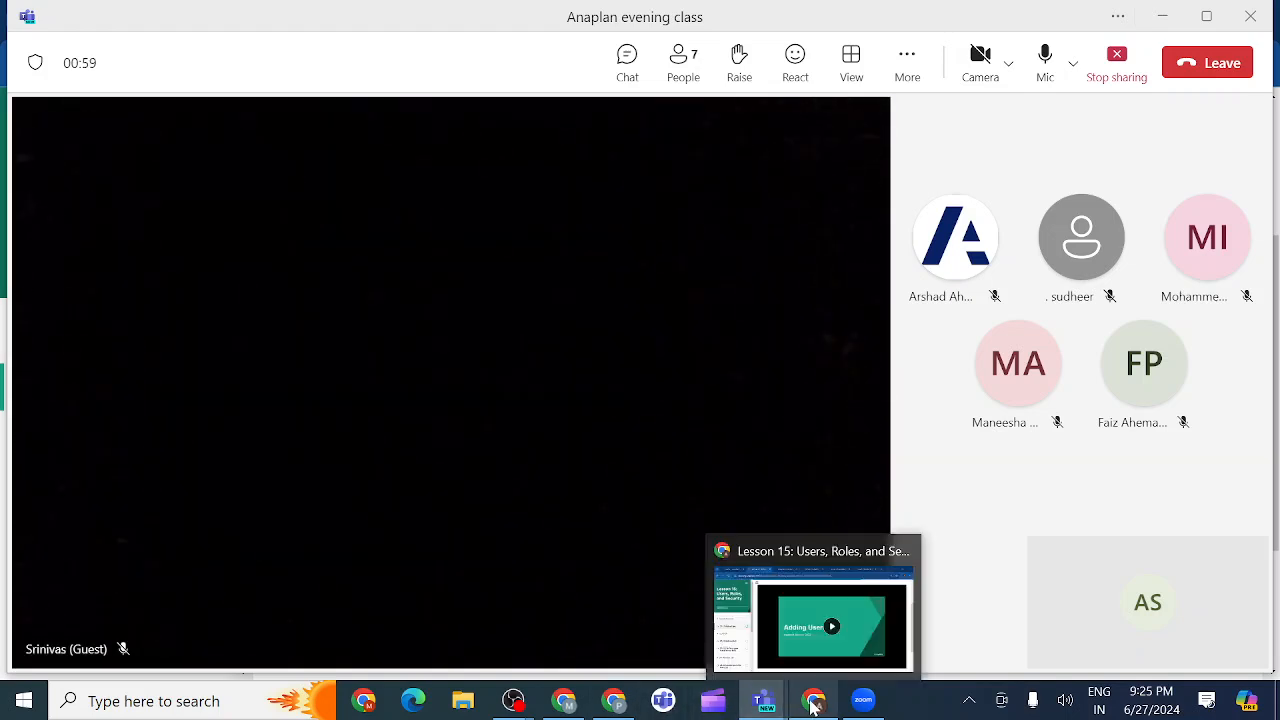
Play the Adding Users video with captions on, advance to the Setting Access slide, and raise the volume.
left_click(797, 684)
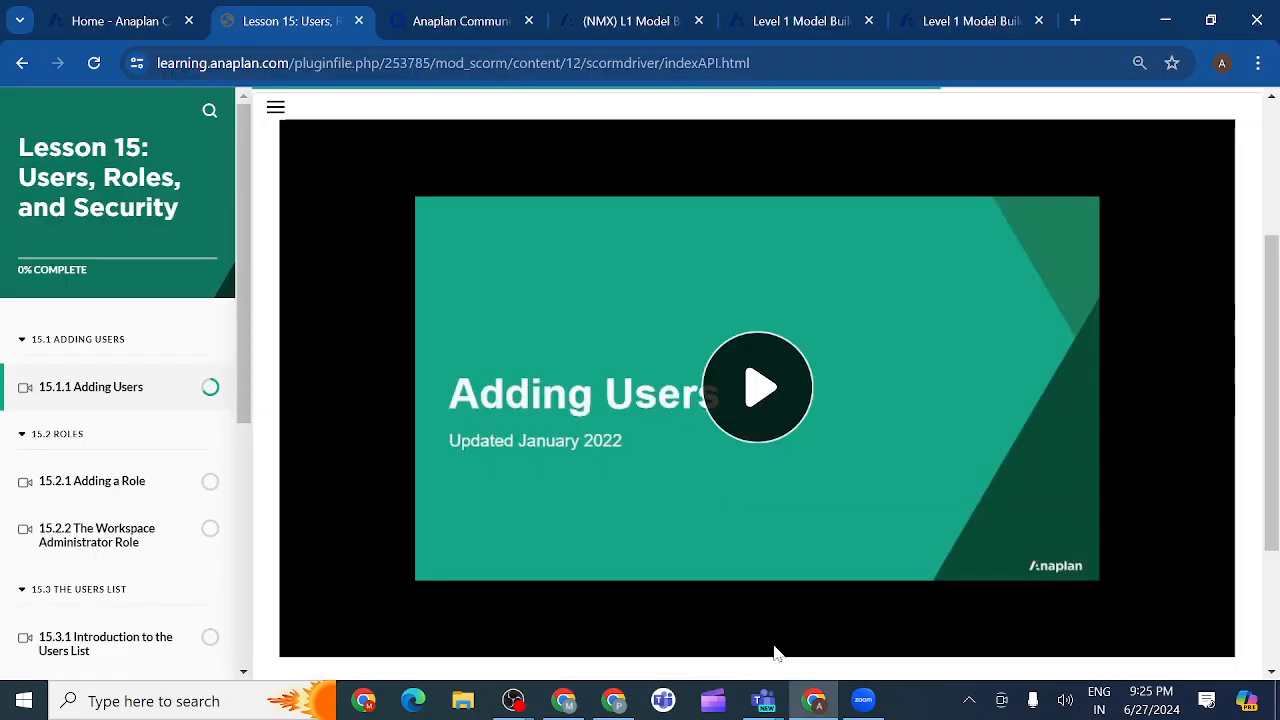
left_click(760, 395)
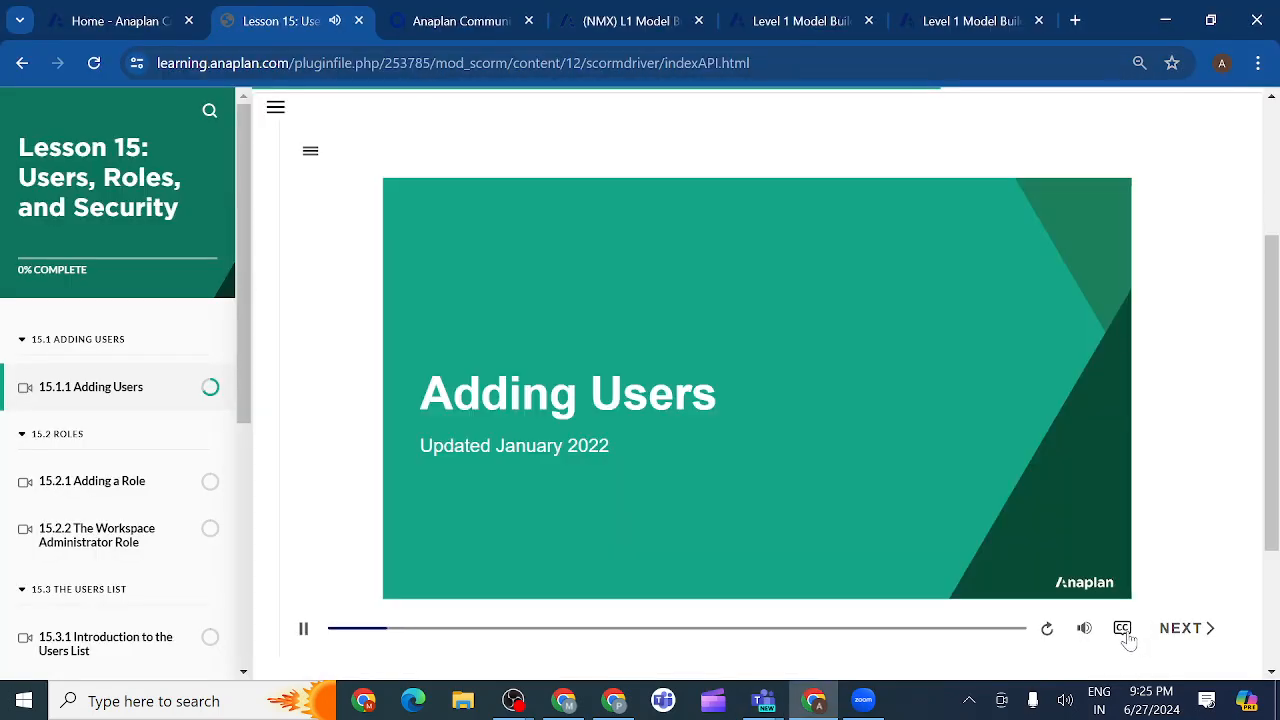
left_click(1122, 637)
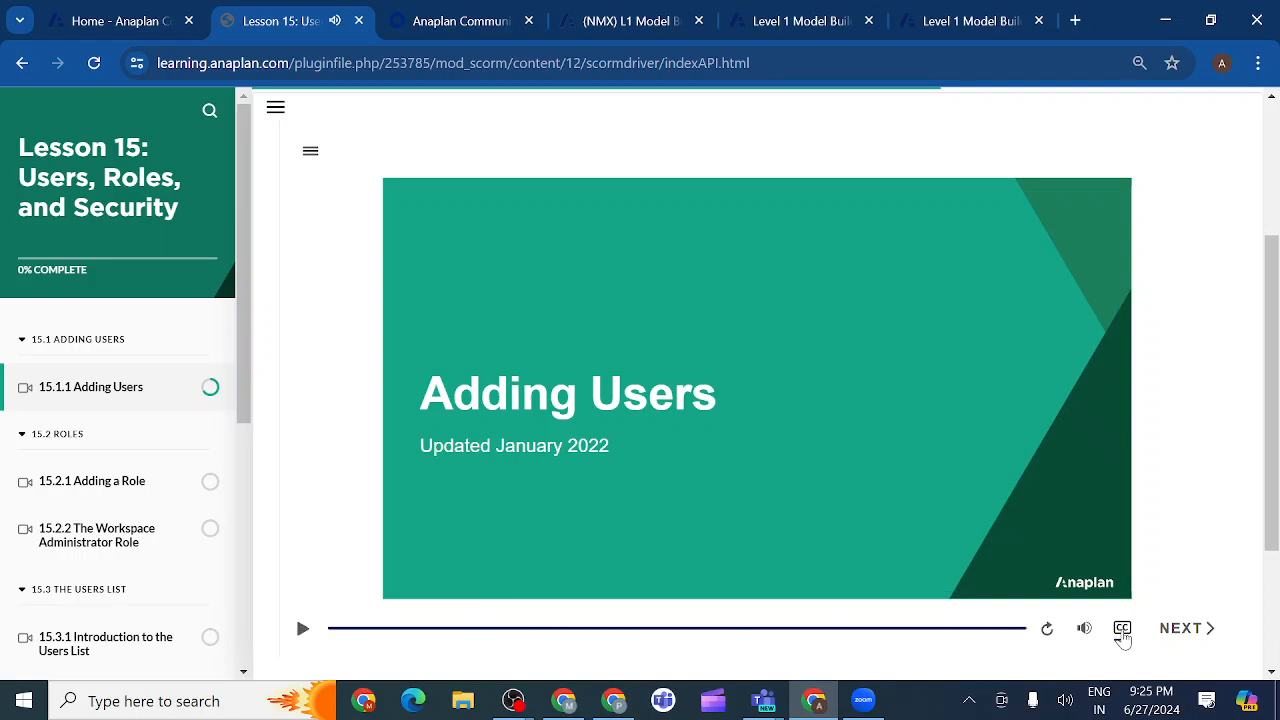
left_click(1210, 640)
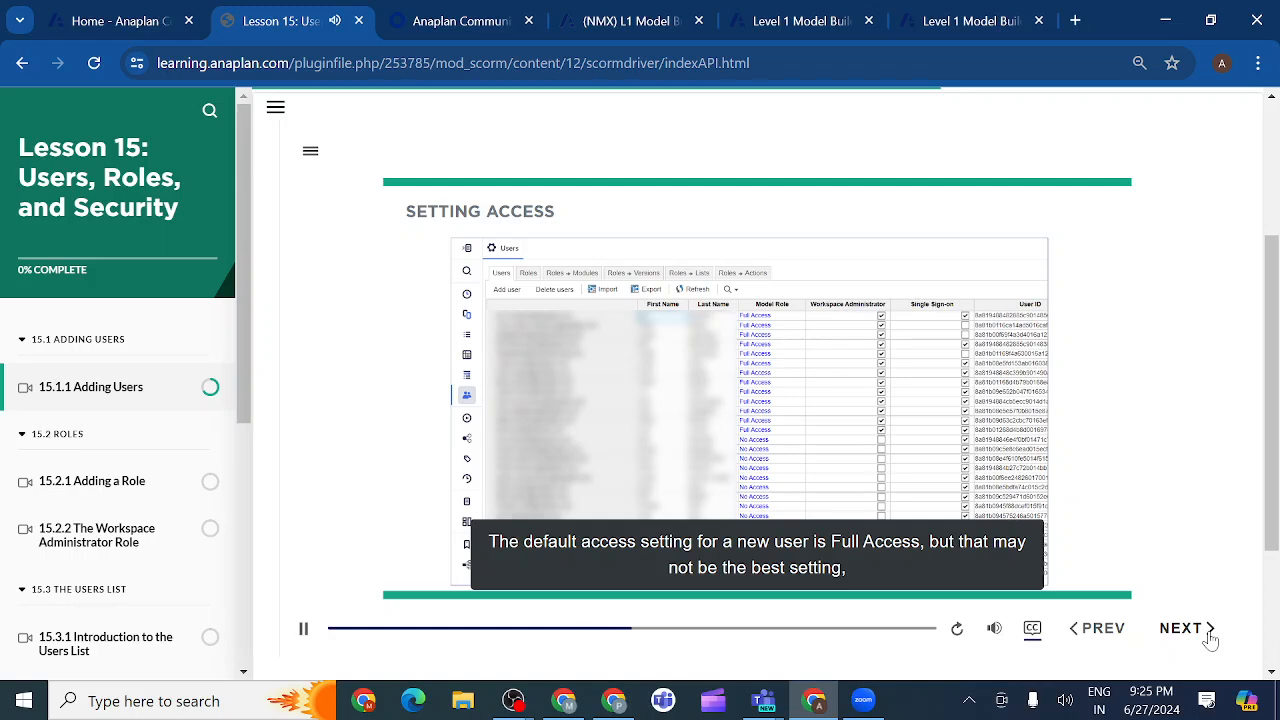
key("XF86AudioRaiseVolume")
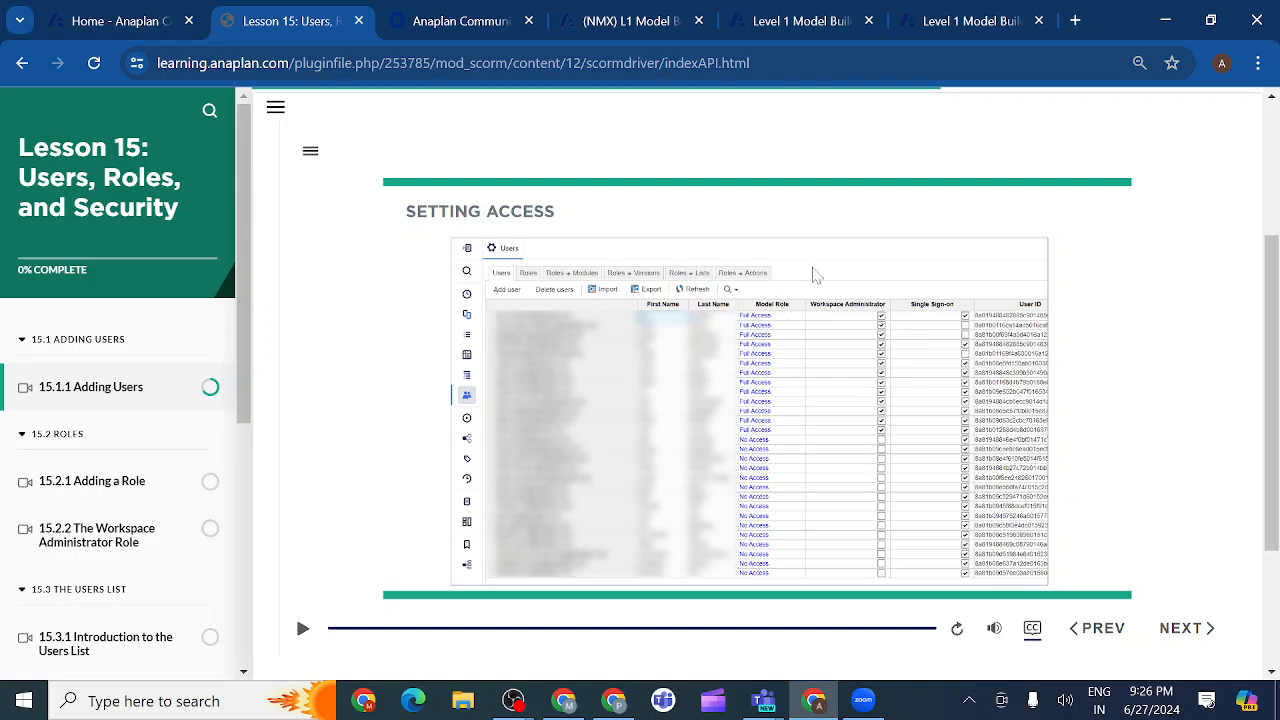
On the Level 1 Model Building Users page, preview the Add User form and dismiss it.
left_click(826, 24)
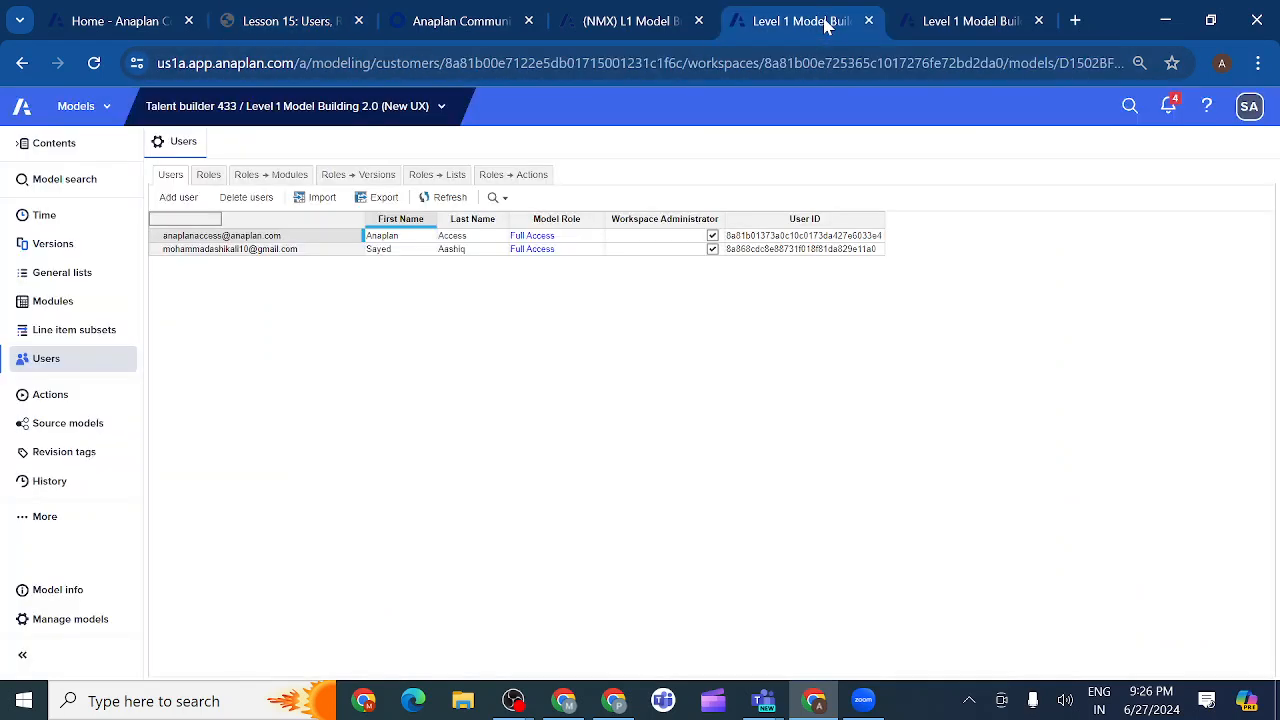
left_click(179, 198)
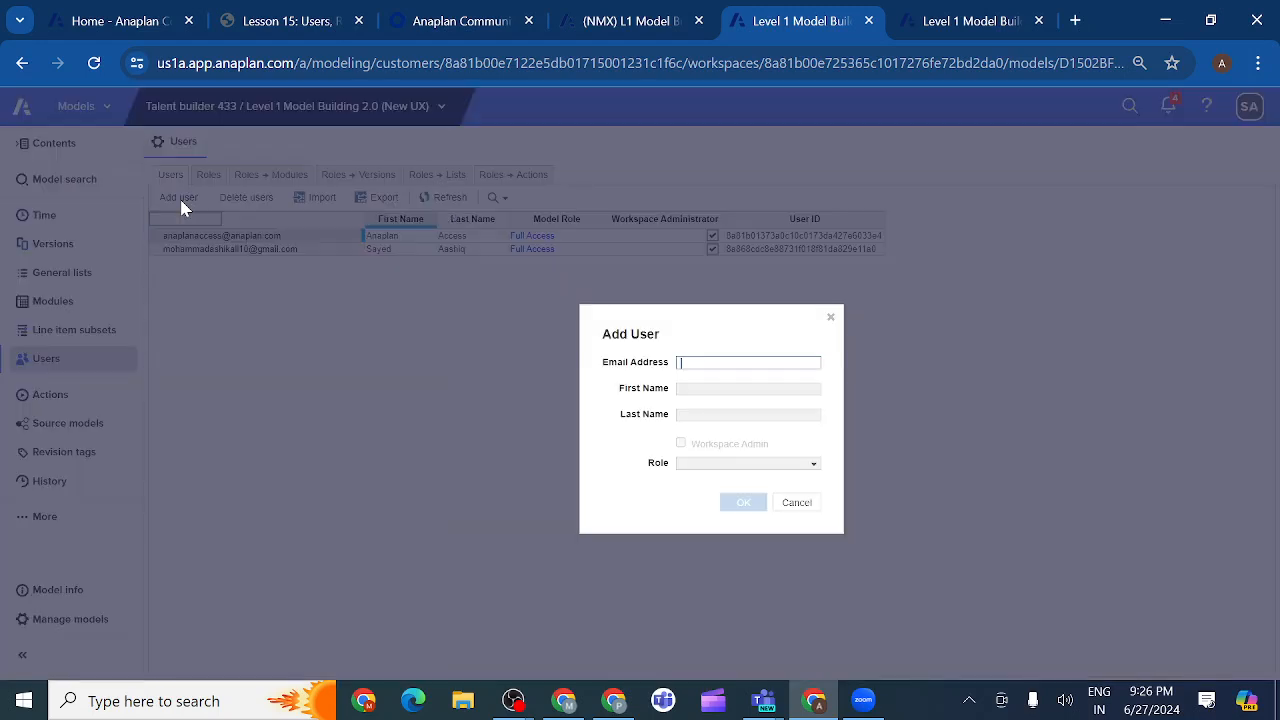
left_click(830, 322)
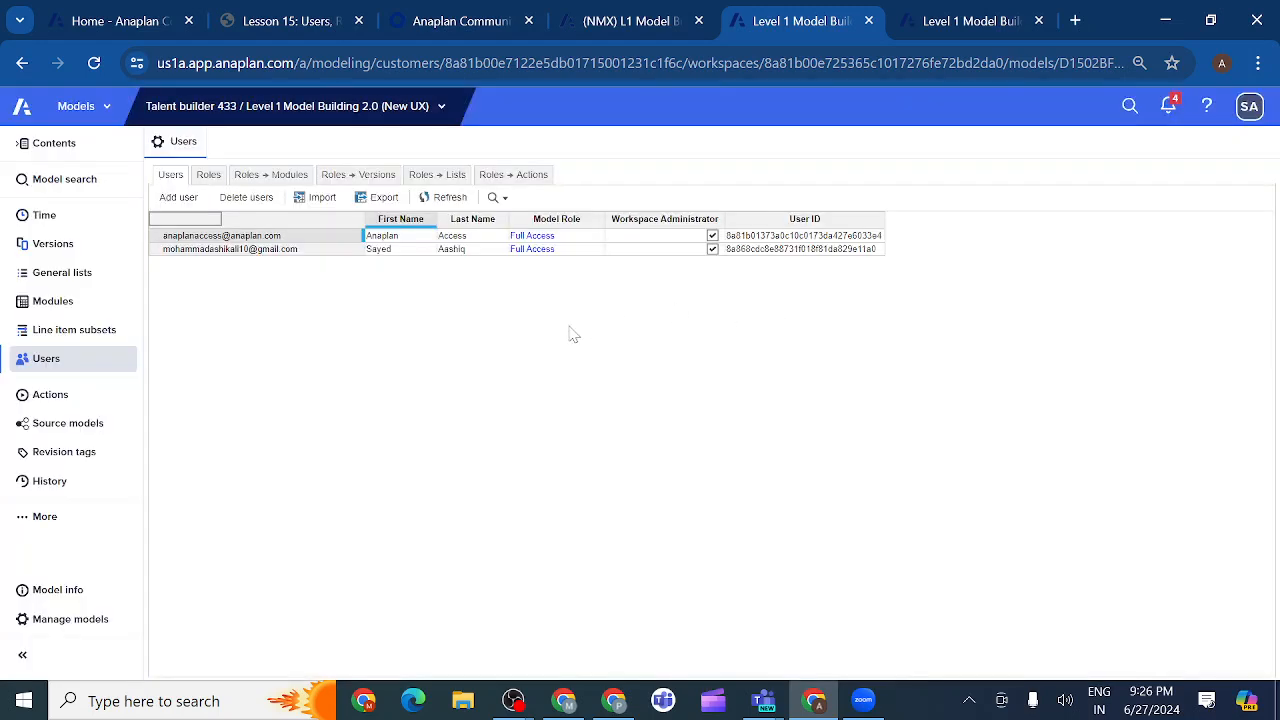
Preview the user Import's Upload New File option, then cancel without importing anything.
left_click(322, 200)
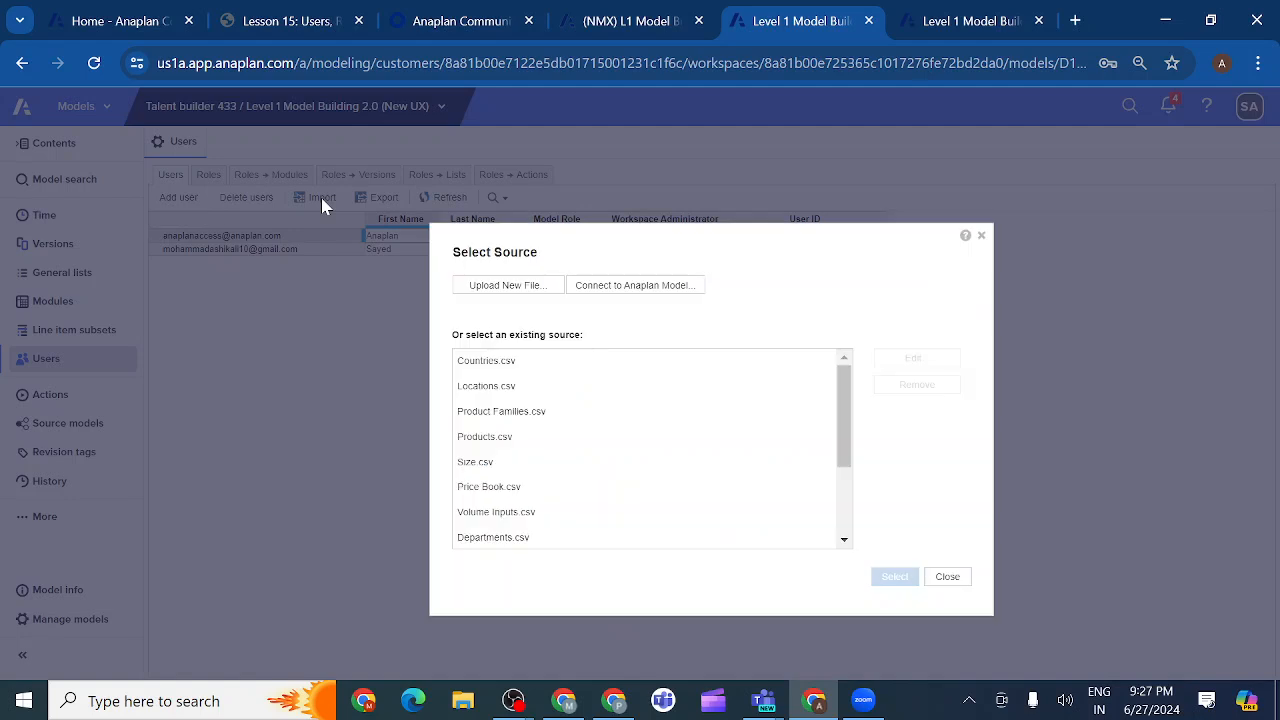
left_click(502, 290)
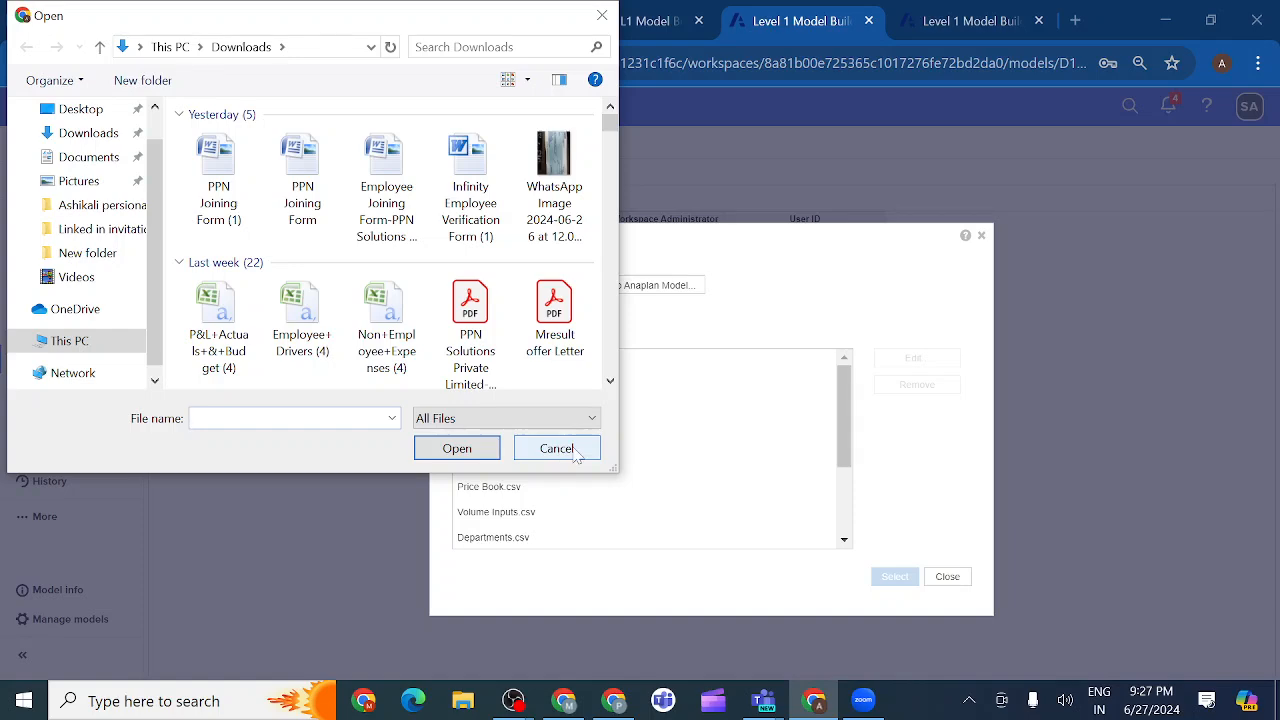
left_click(558, 450)
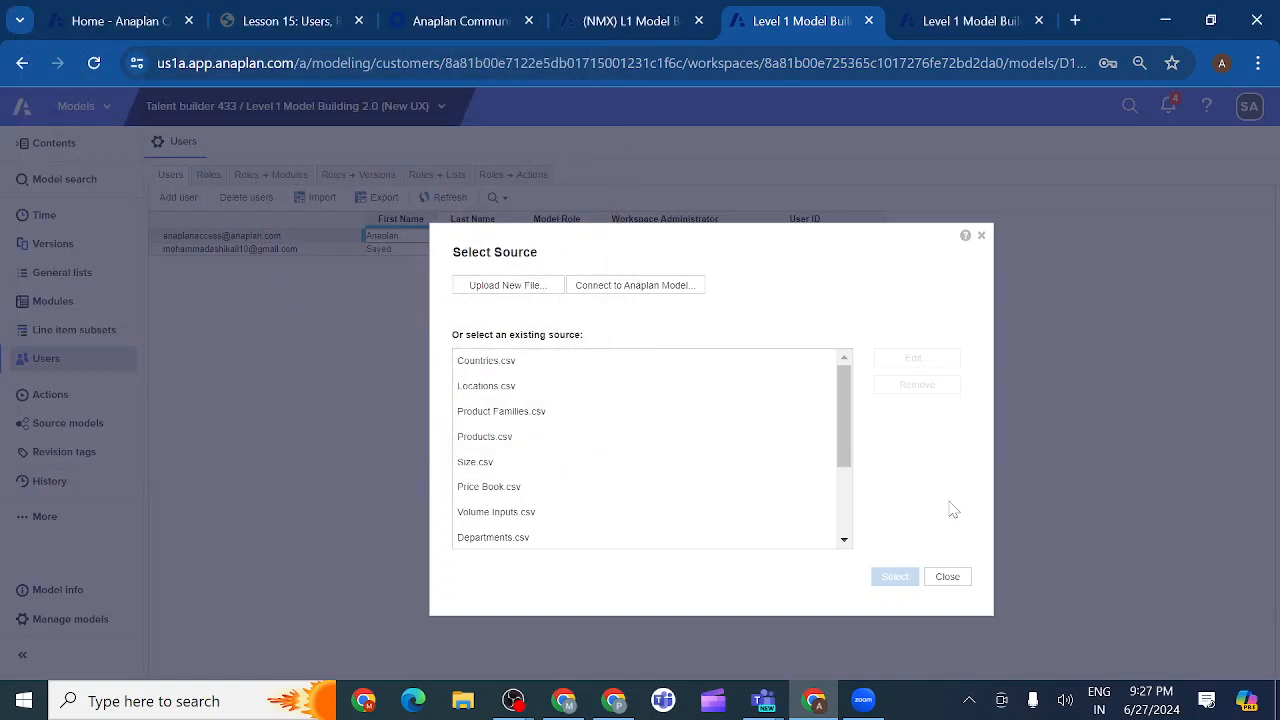
left_click(946, 579)
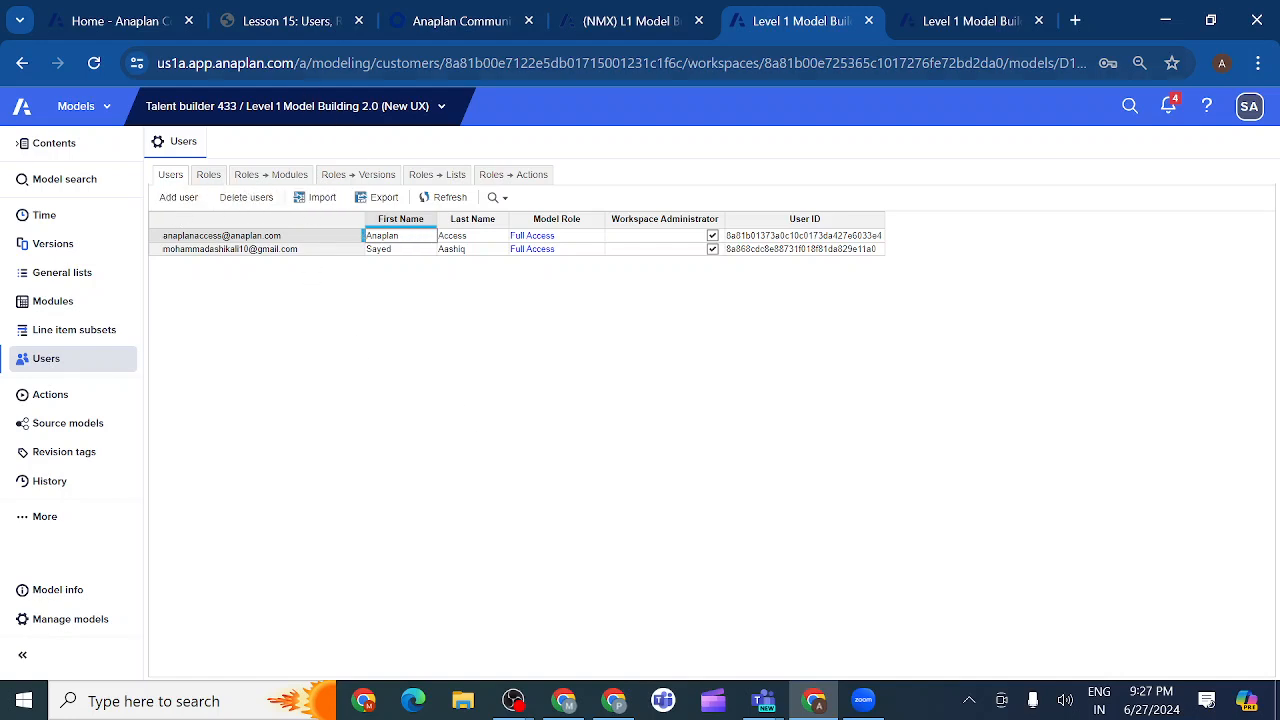
Return to the Lesson 15 tab and advance the video to the Adding a User slide.
left_click(301, 28)
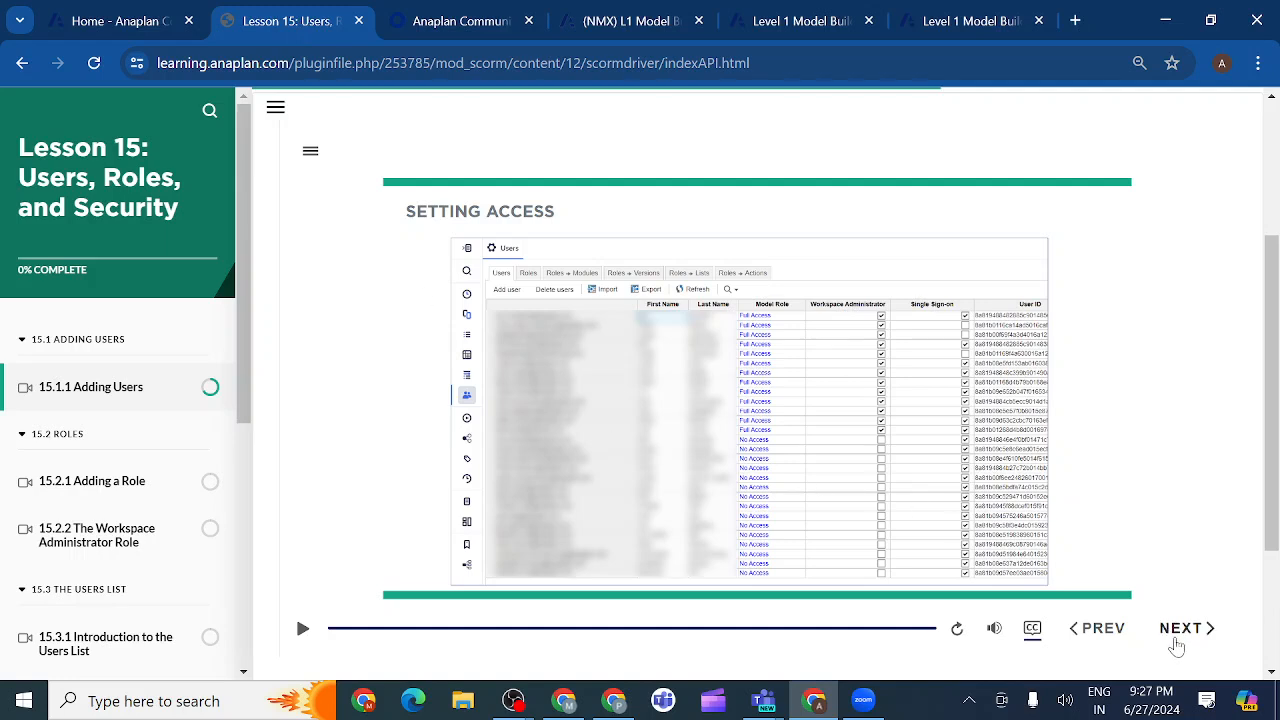
left_click(1214, 635)
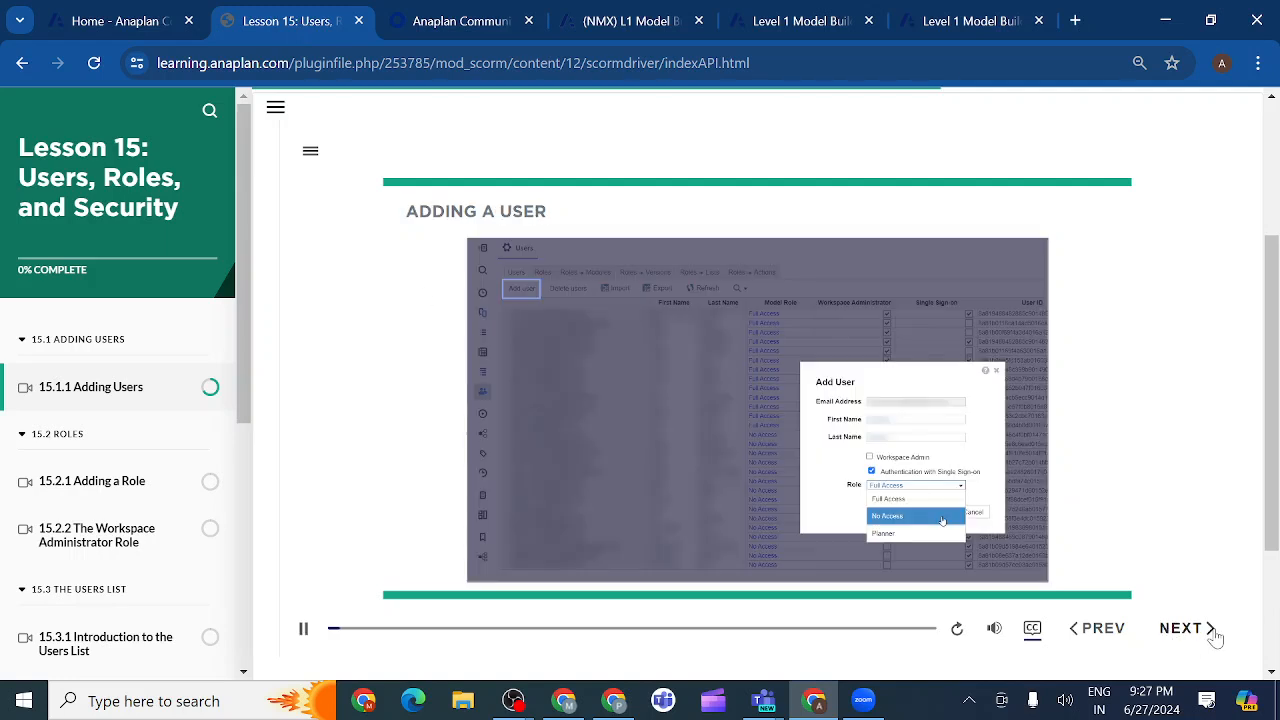
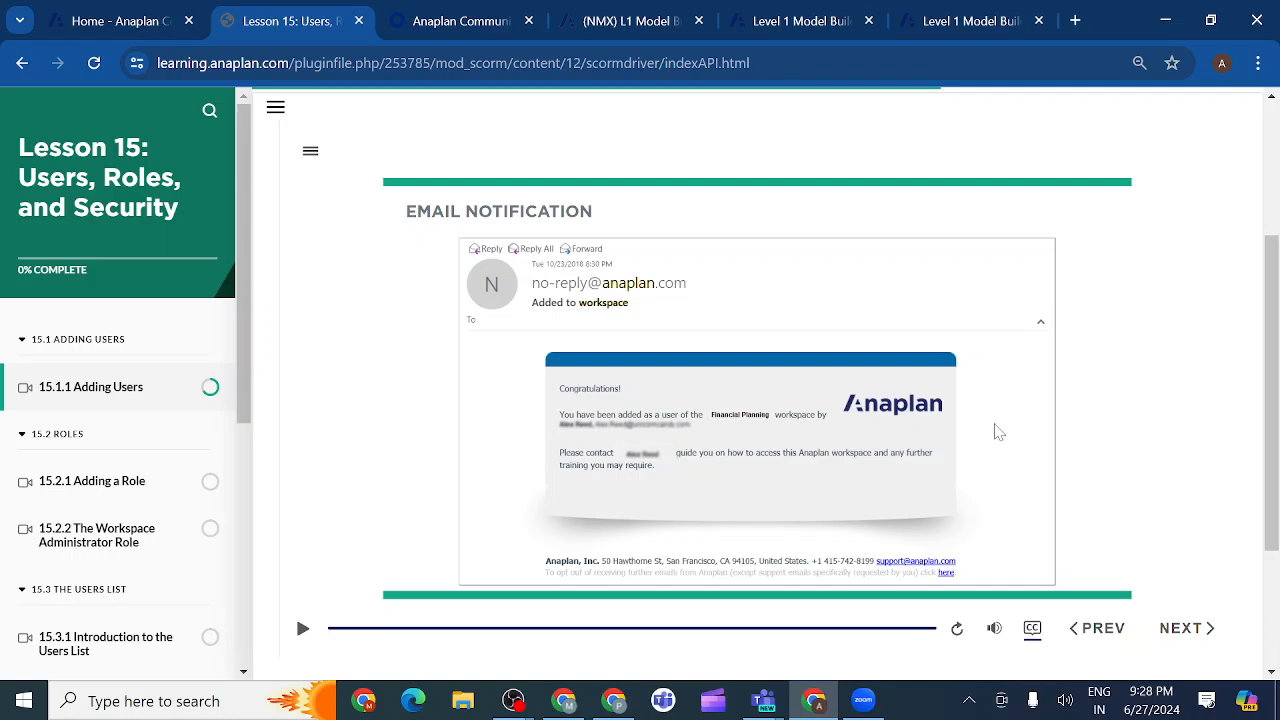
Advance the Adding Users video to the spreadsheet slide where every user has No Access.
scroll(998, 432, "down", 2)
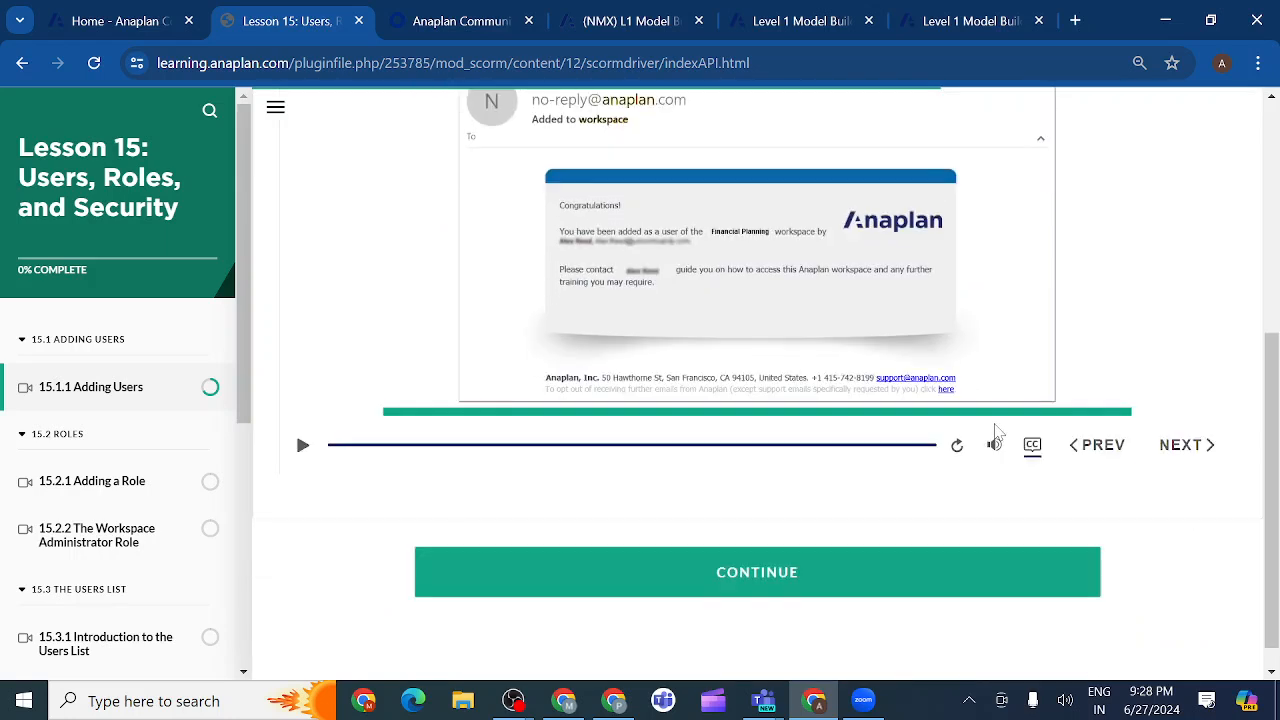
left_click(1205, 452)
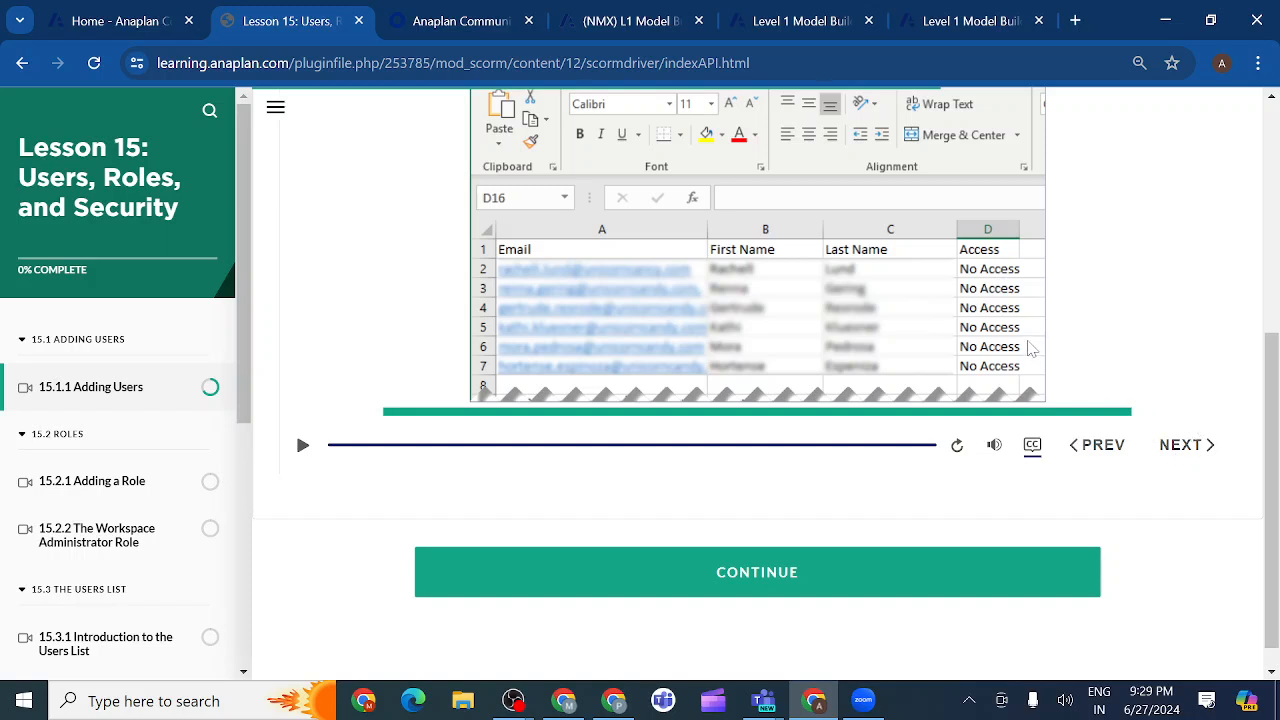
Check the Level 1 model's Users list of two Full Access users, then go back to Lesson 15.
left_click(970, 20)
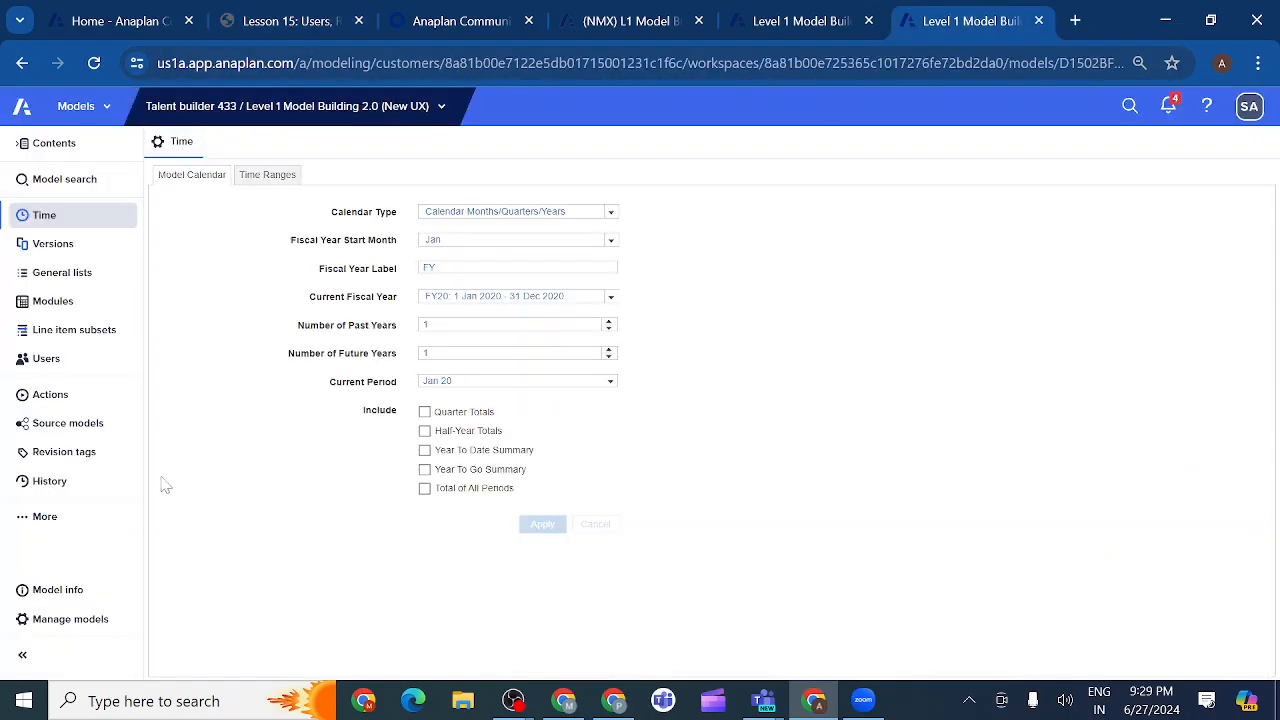
left_click(69, 372)
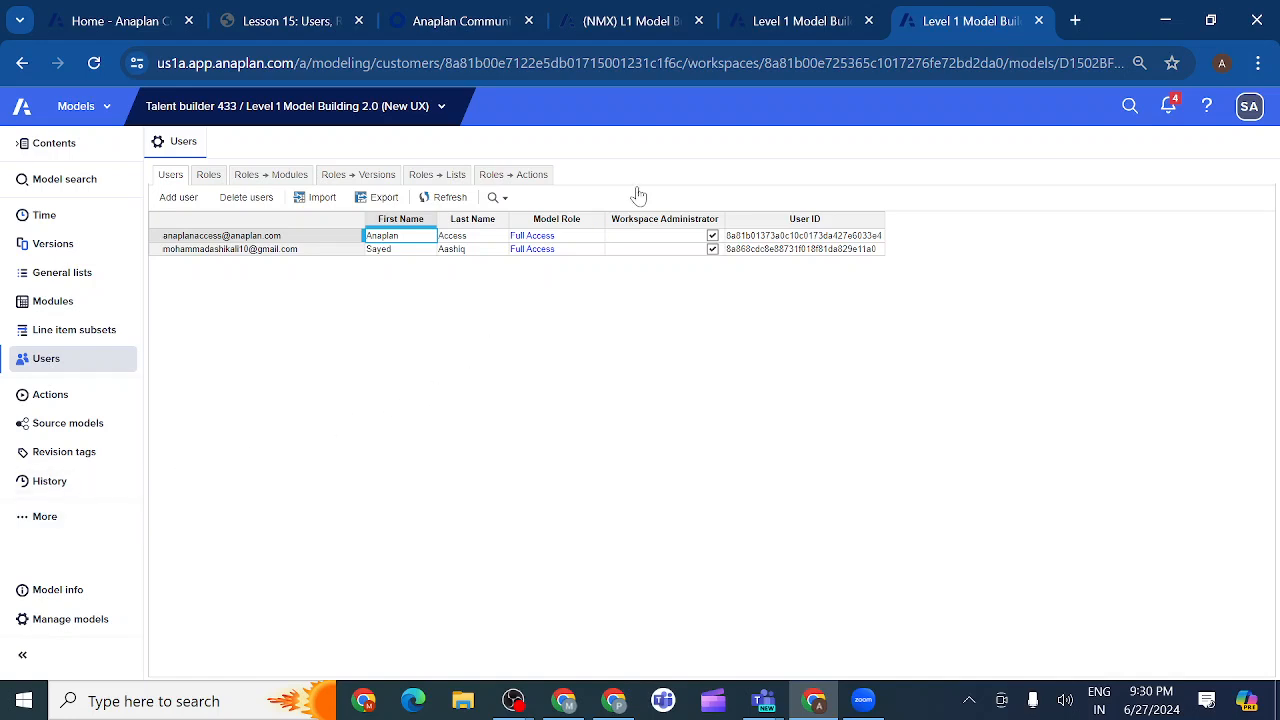
left_click(290, 21)
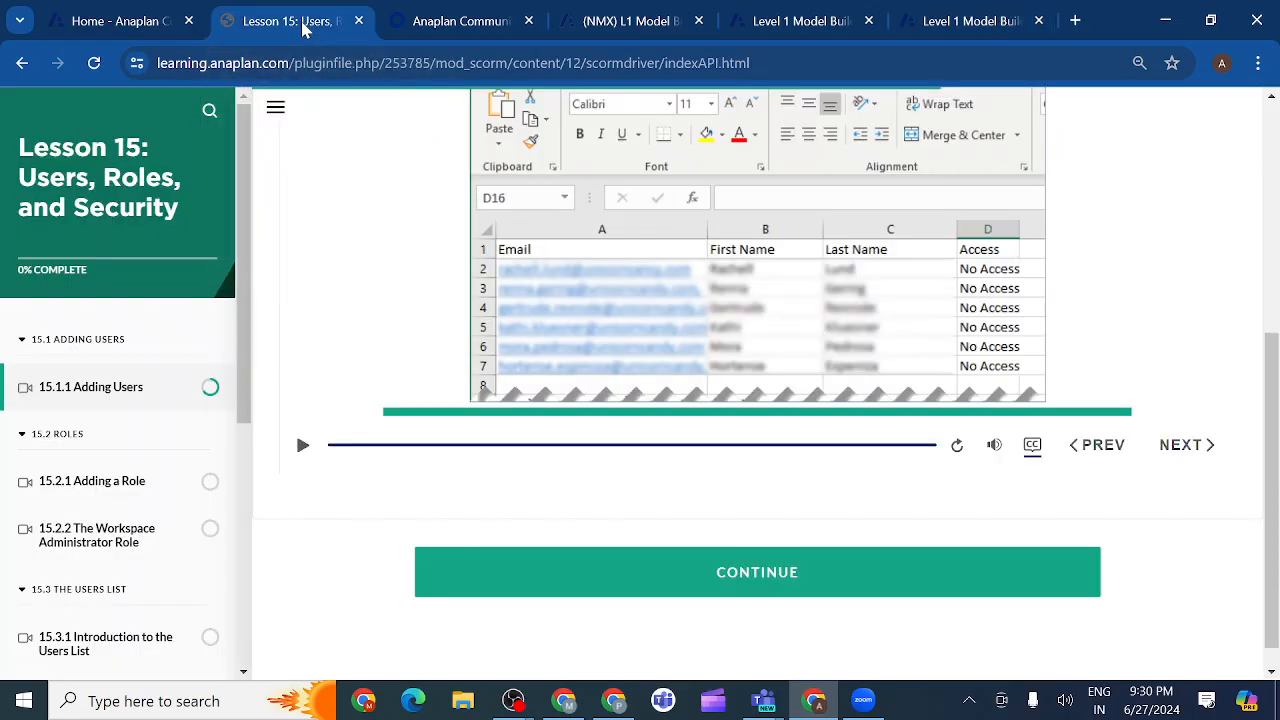
Finish Adding Users, load the 15.2.1 Adding a Role video, then return to the model's Users page.
left_click(1210, 444)
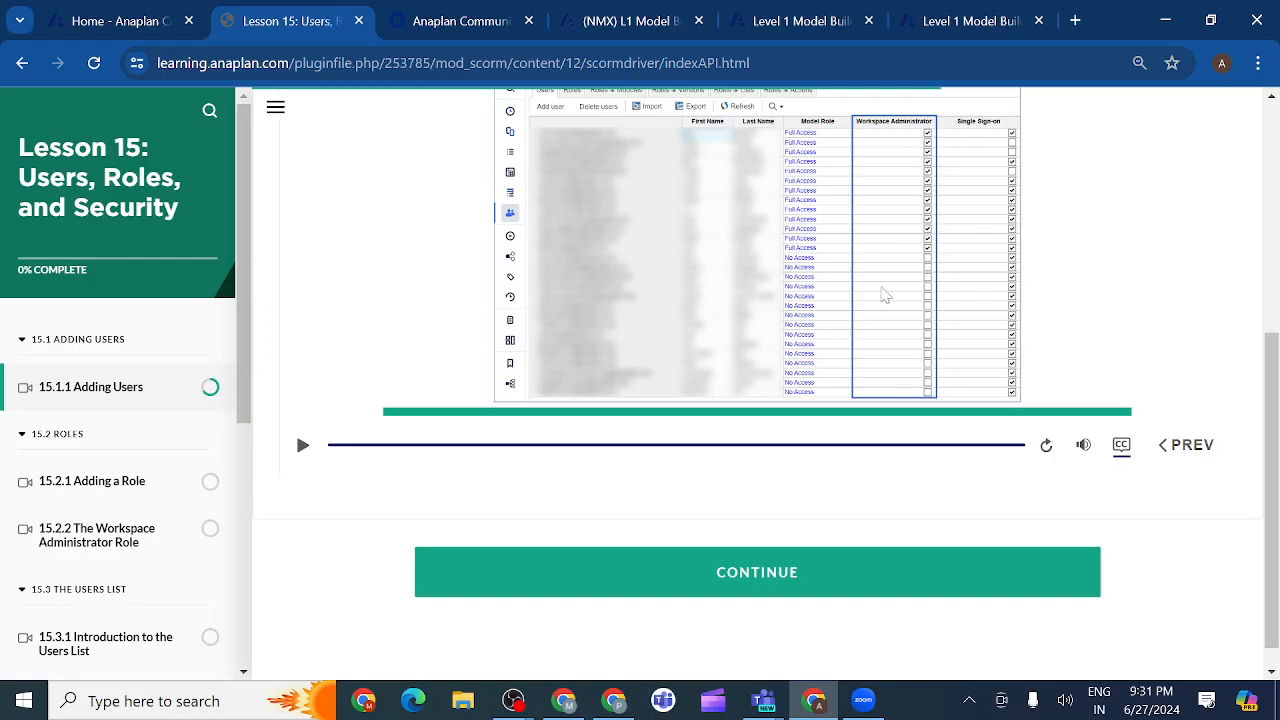
left_click(663, 587)
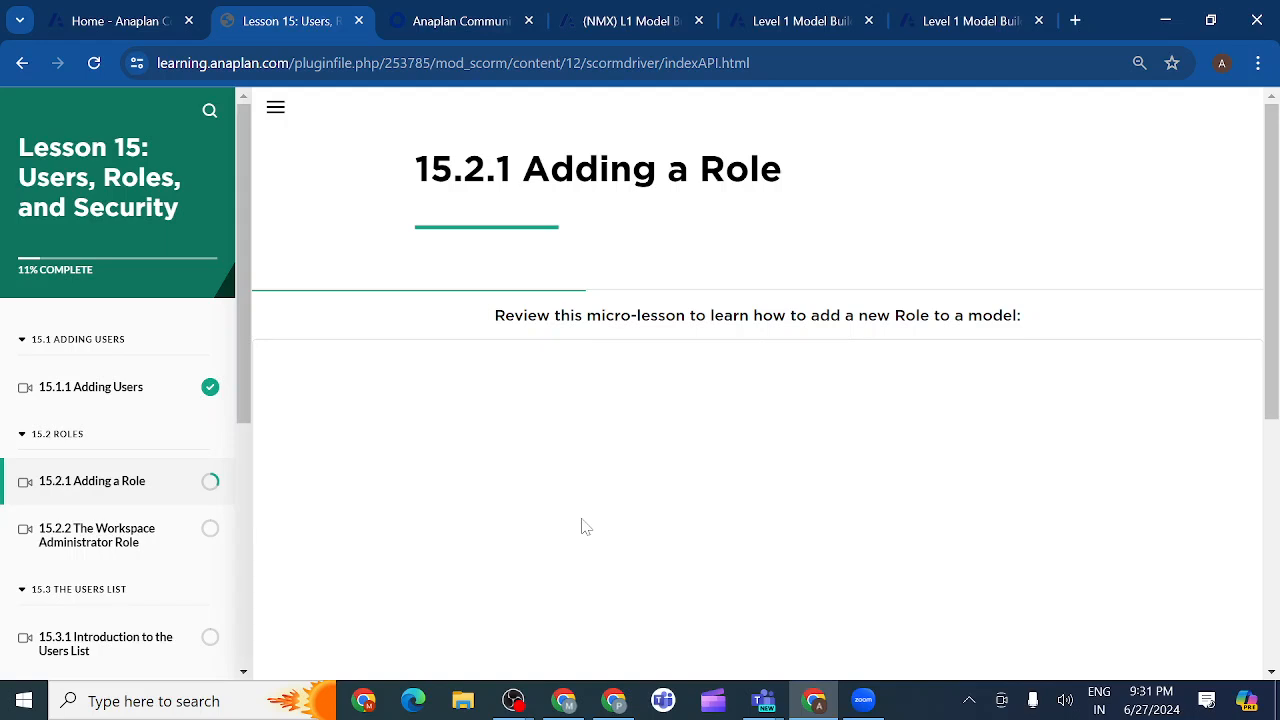
scroll(585, 527, "down", 1)
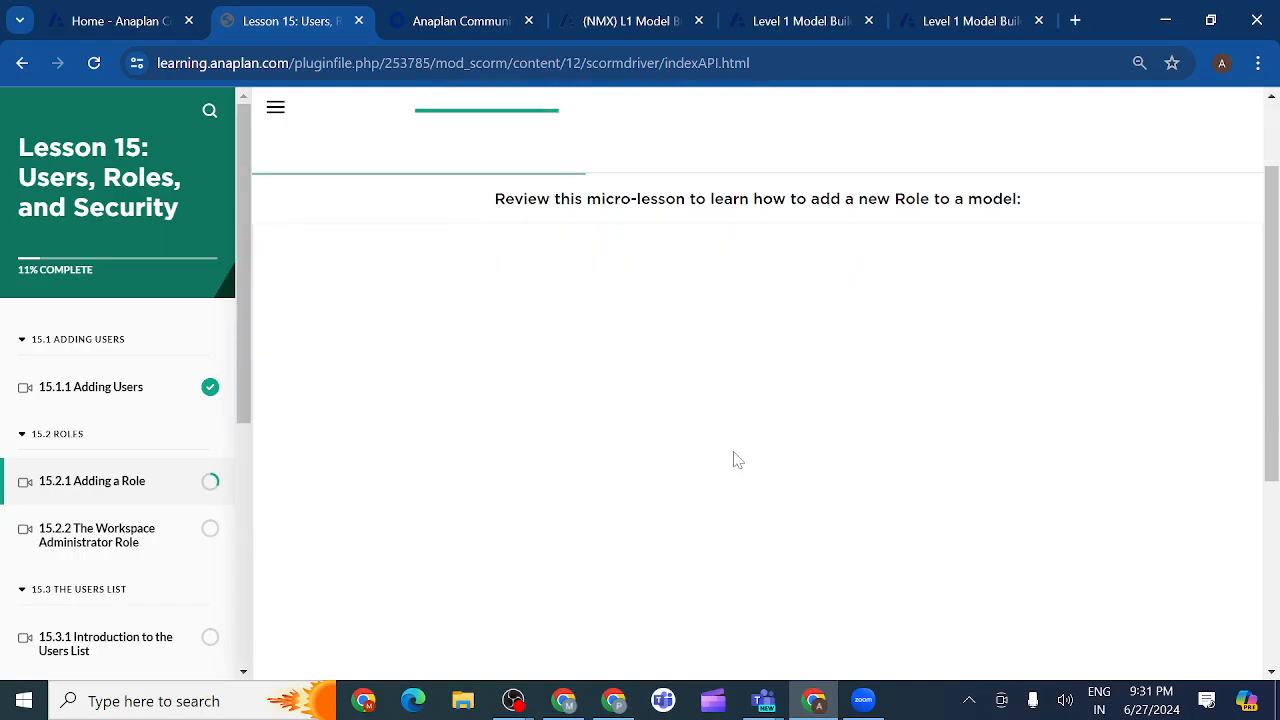
scroll(733, 460, "up", 1)
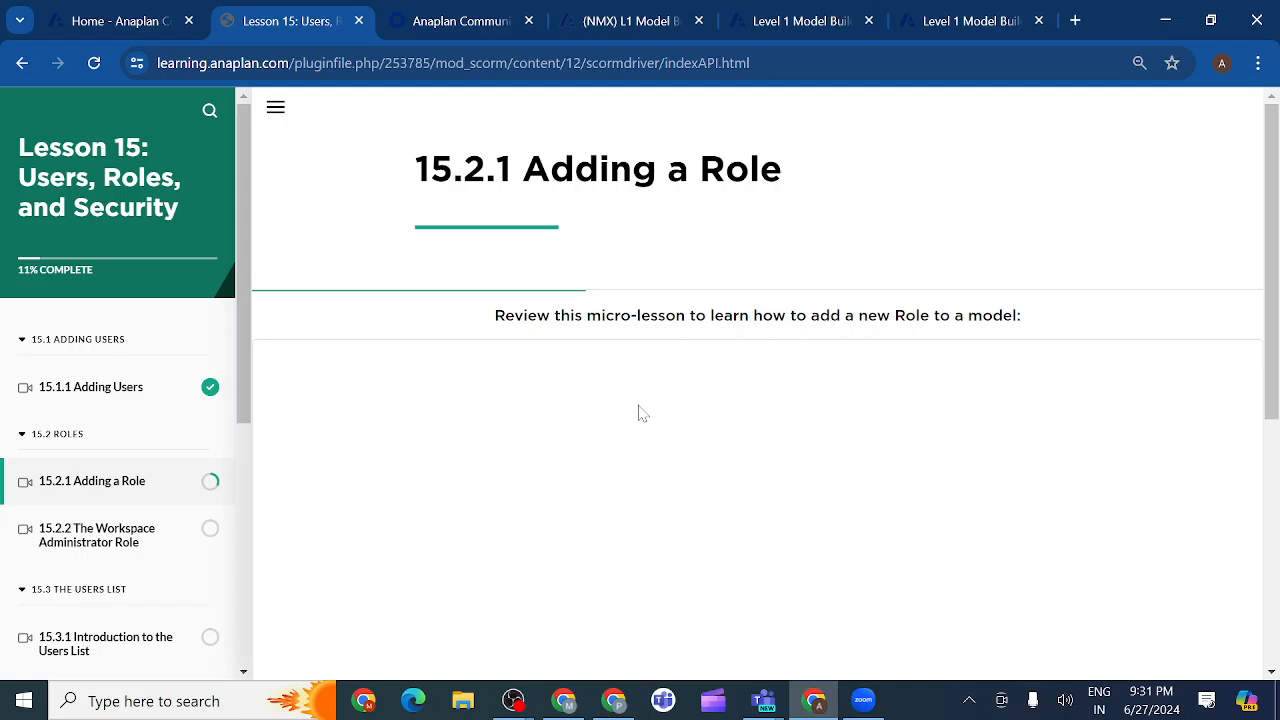
scroll(673, 468, "down", 3)
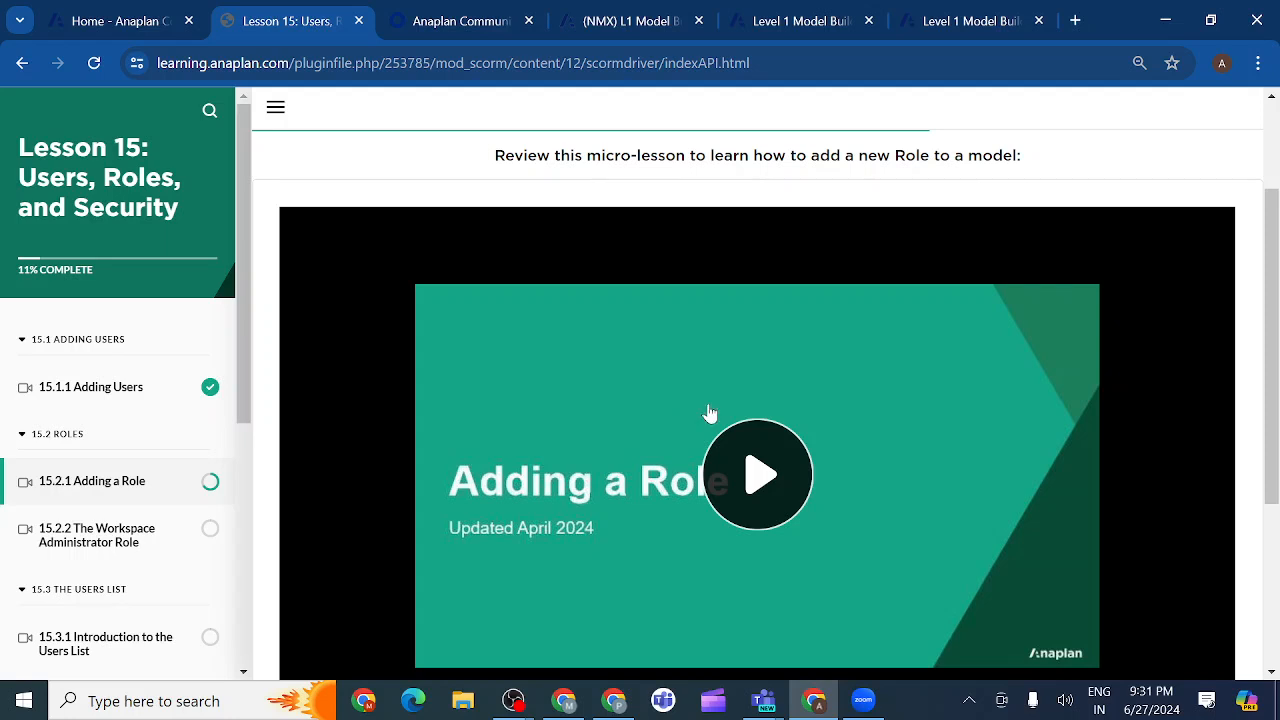
left_click(830, 22)
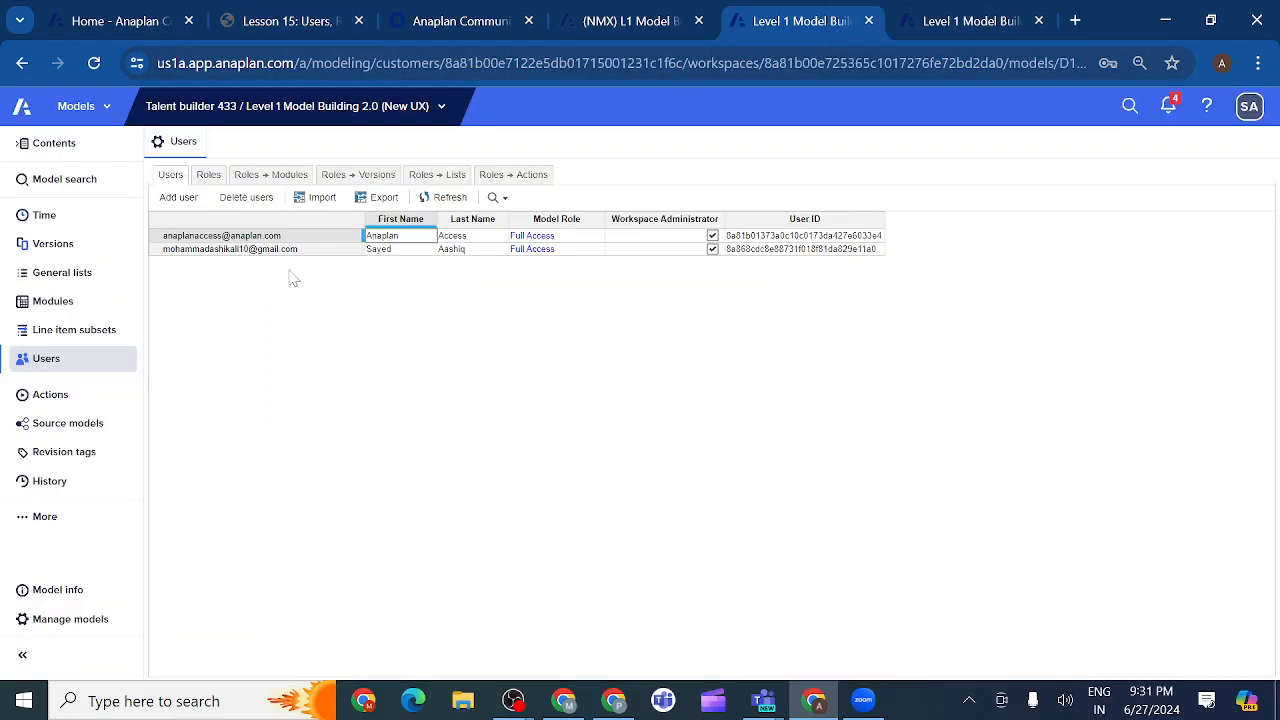
Review the Roles tab and the roles' Modules, Versions, Lists and Actions access, then return to the lesson.
left_click(210, 180)
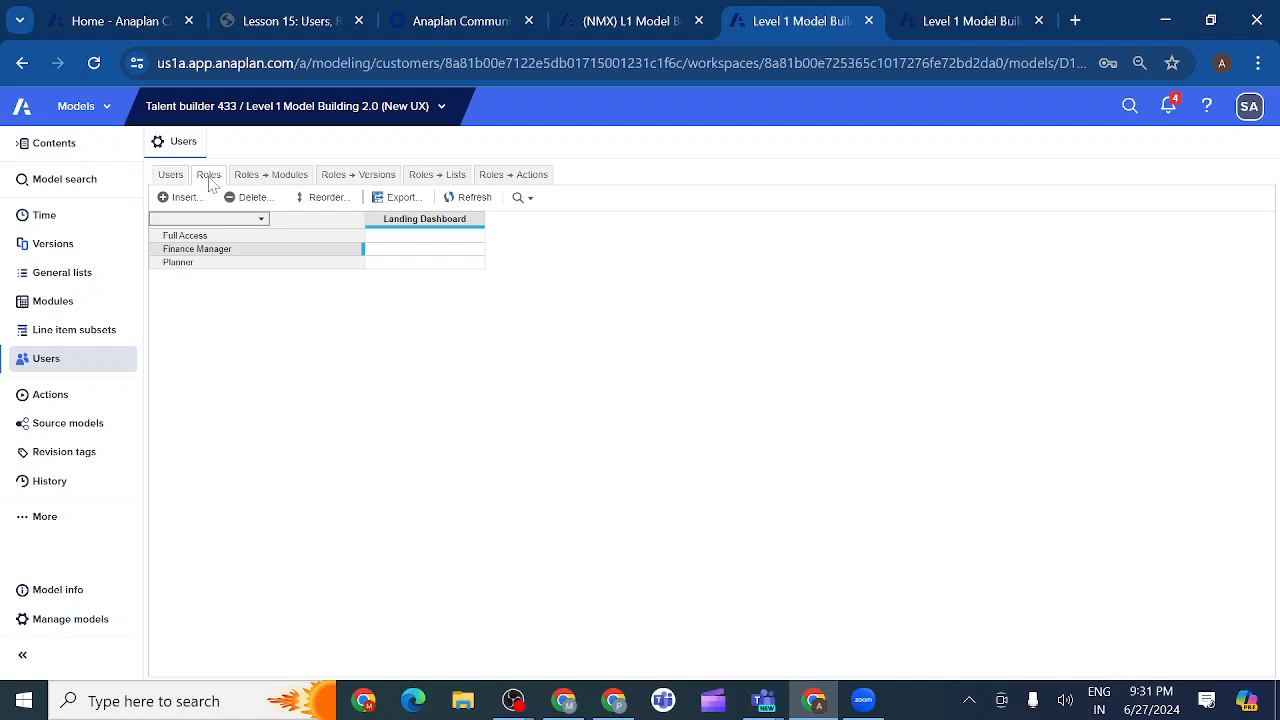
left_click(266, 184)
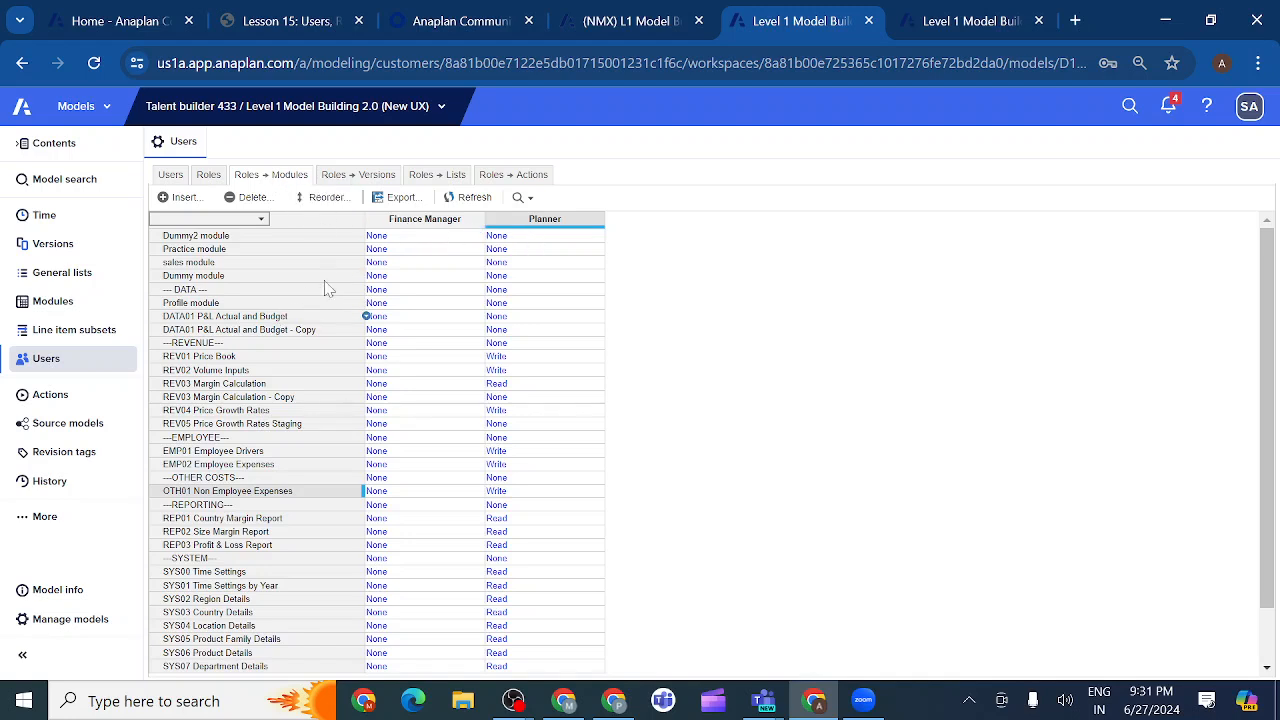
left_click(366, 178)
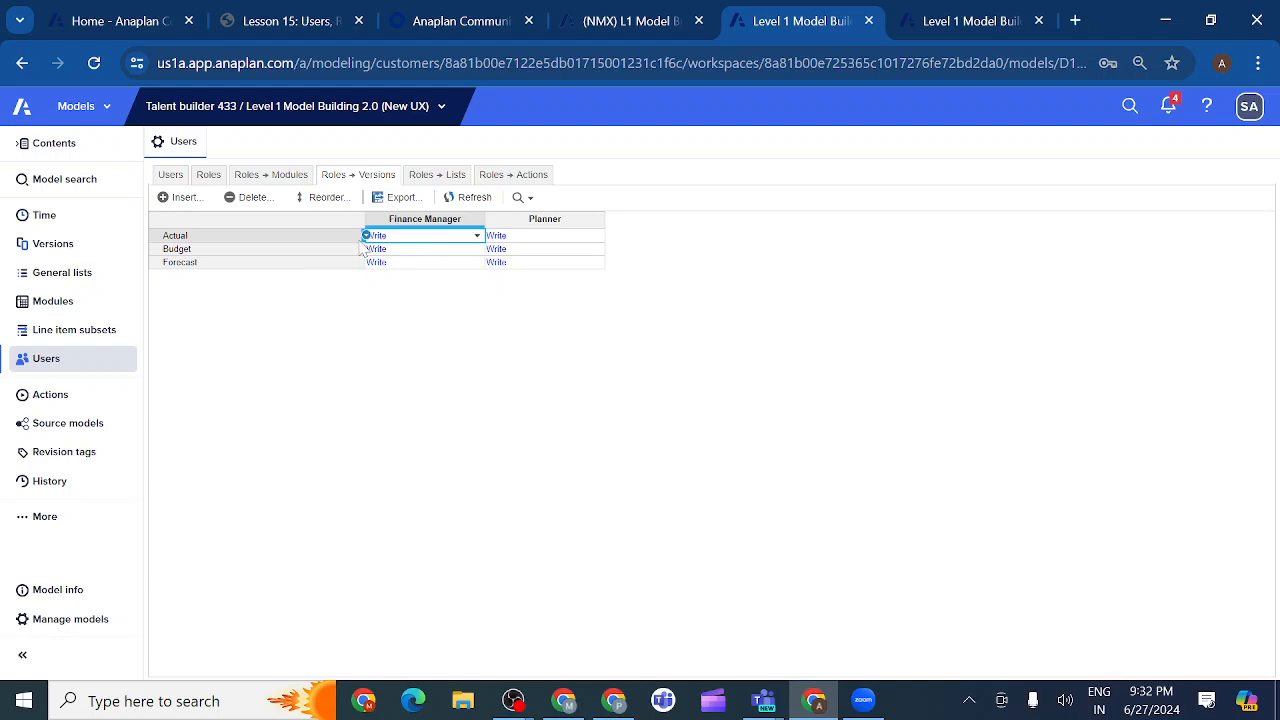
left_click(446, 182)
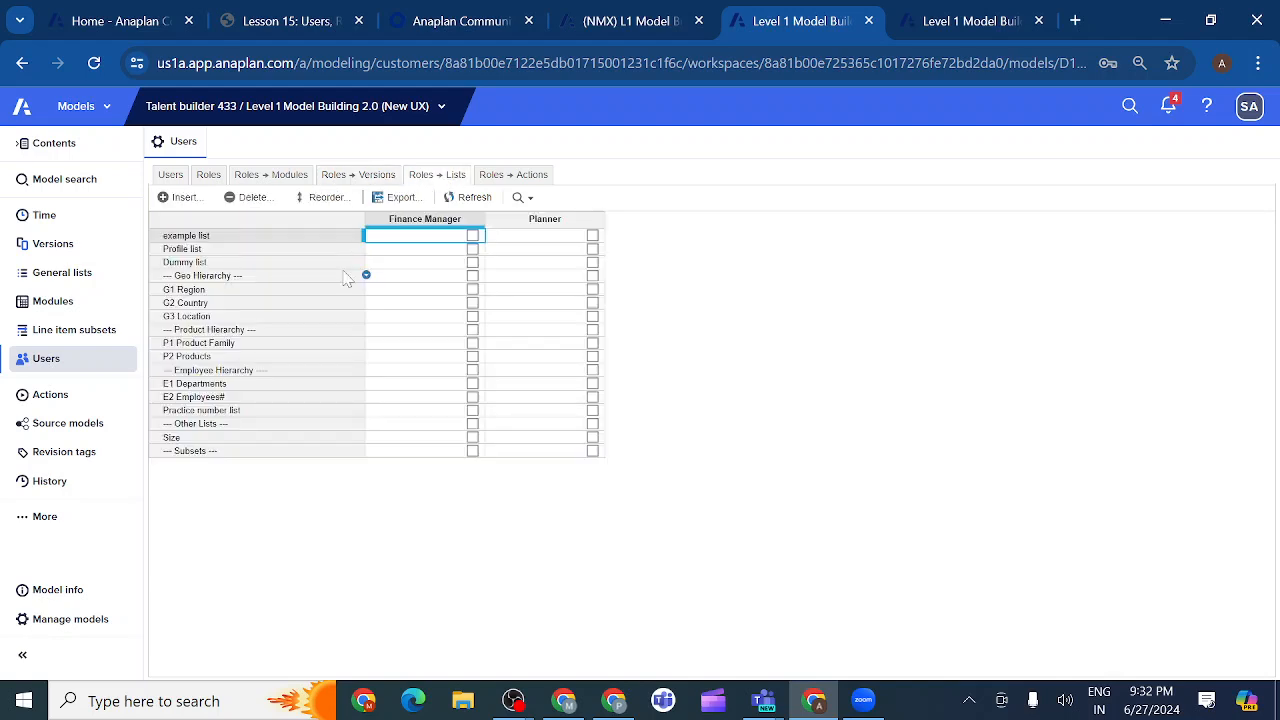
left_click(500, 182)
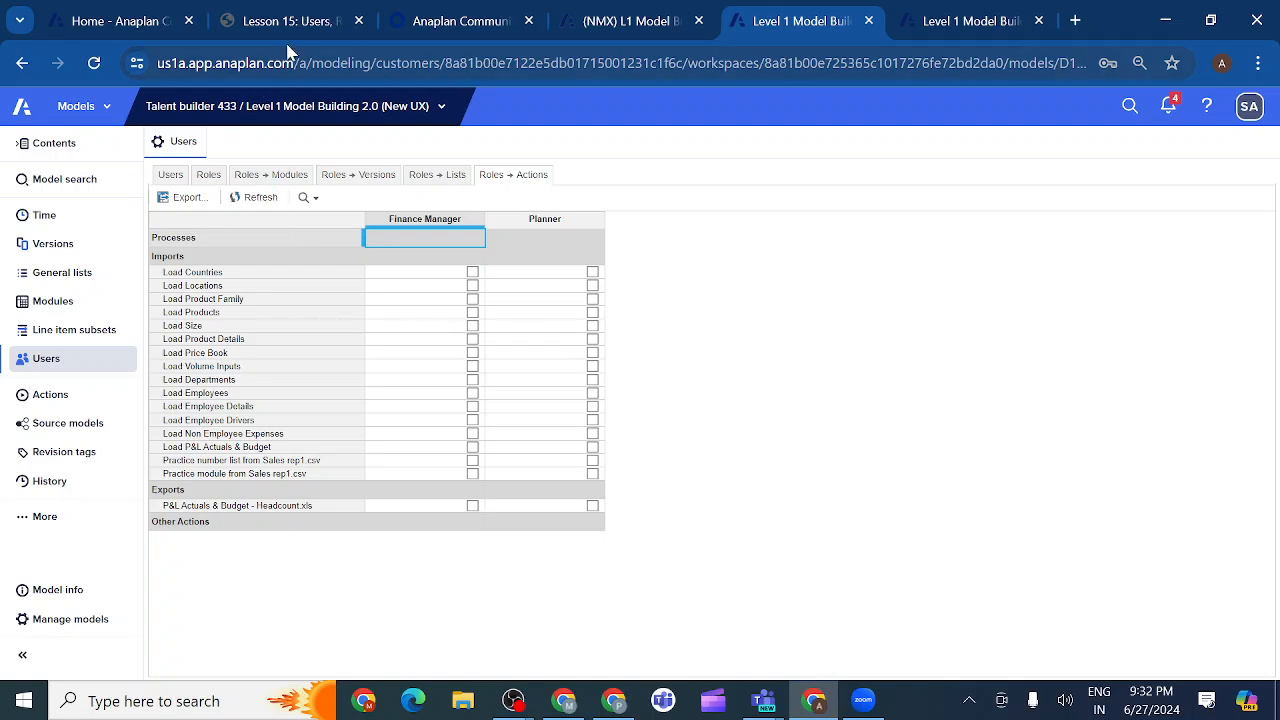
left_click(302, 21)
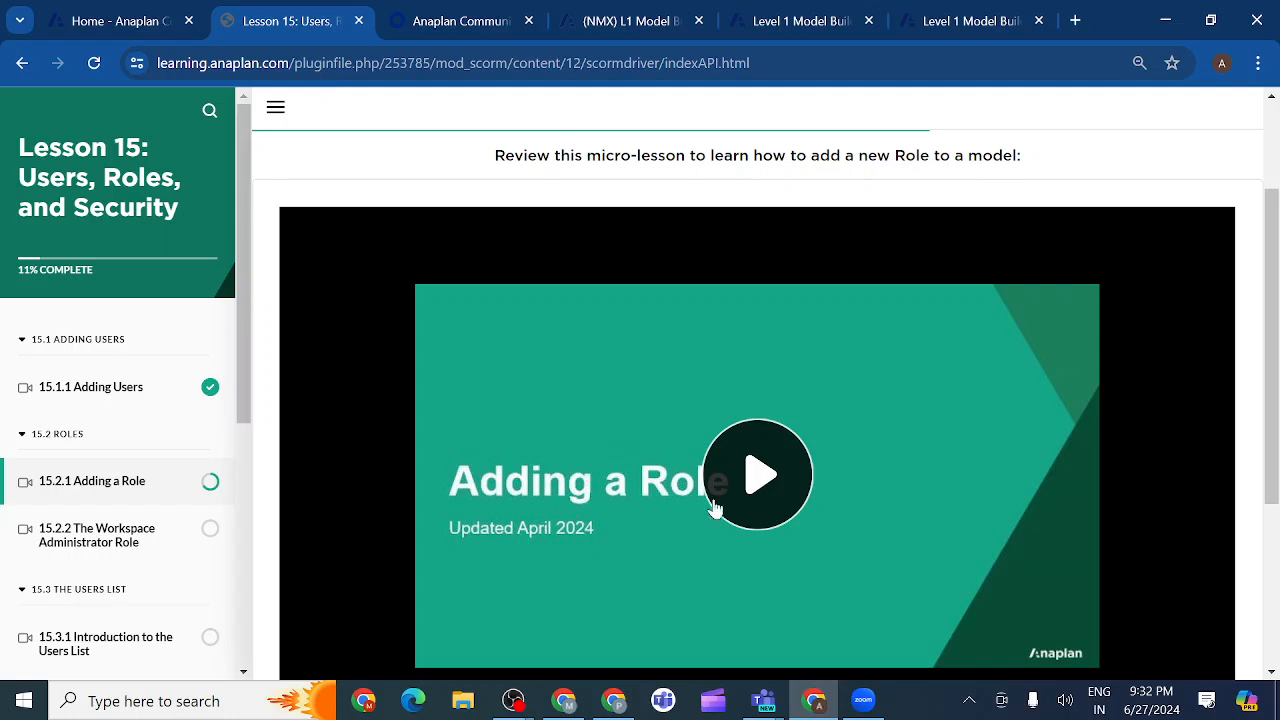
Play the Adding a Role video with captions on and skip ahead to the Model Roles slide.
left_click(776, 492)
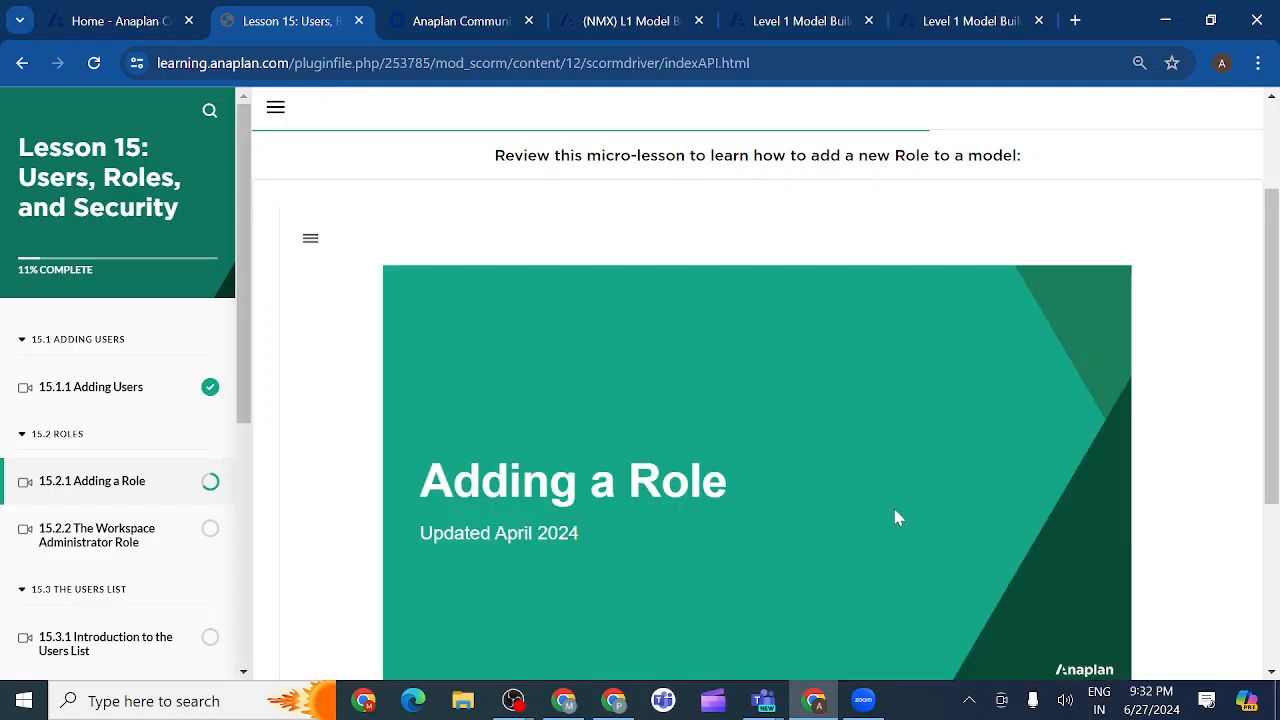
scroll(845, 527, "down", 3)
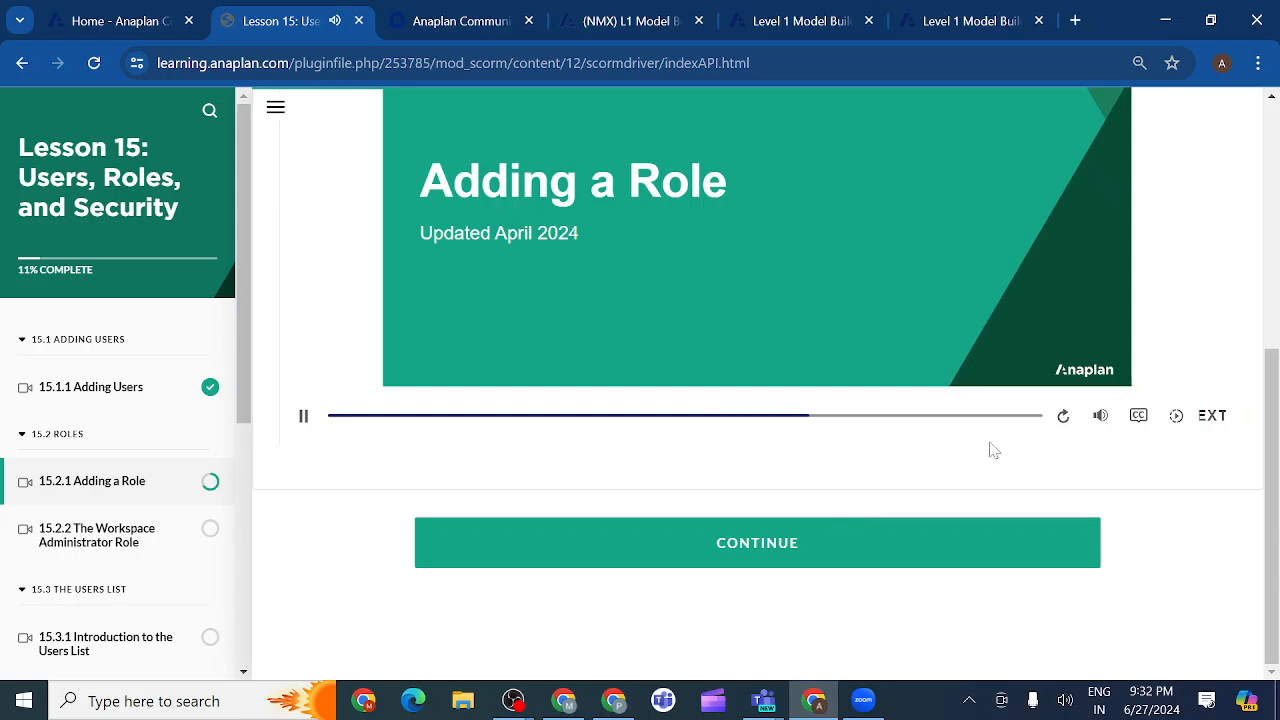
left_click(1131, 421)
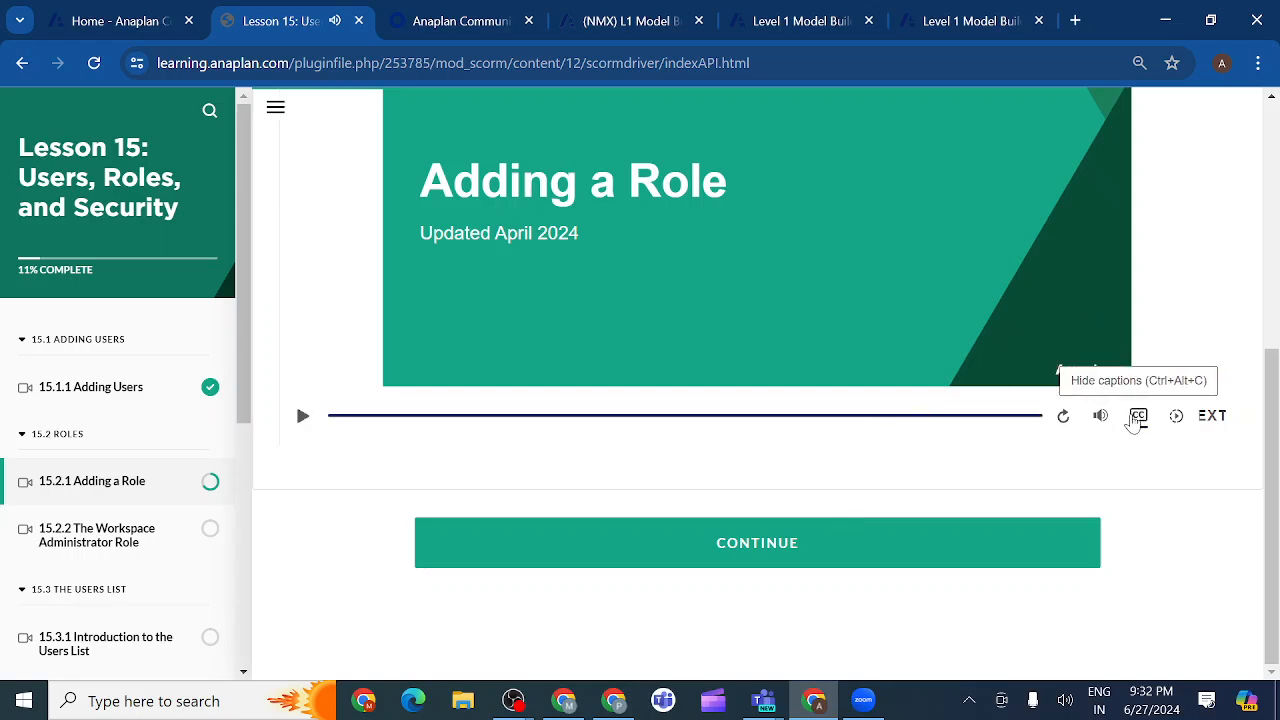
scroll(1063, 455, "up", 1)
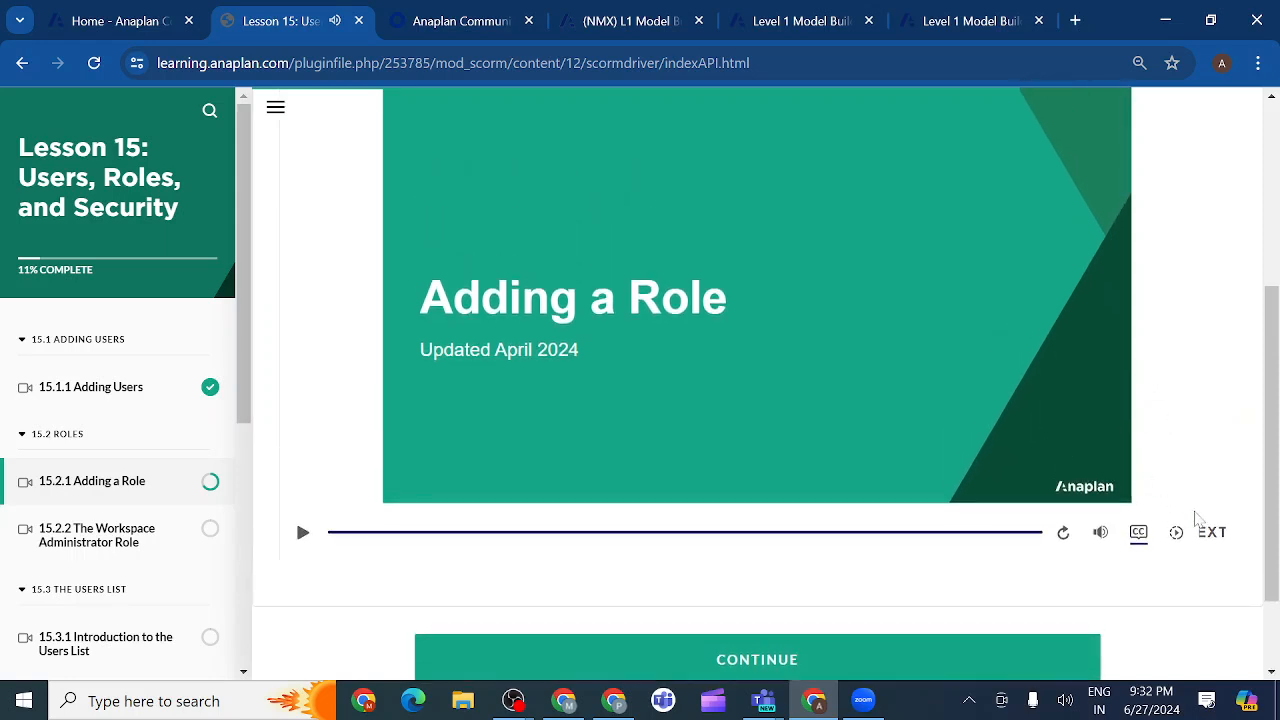
left_click(1216, 537)
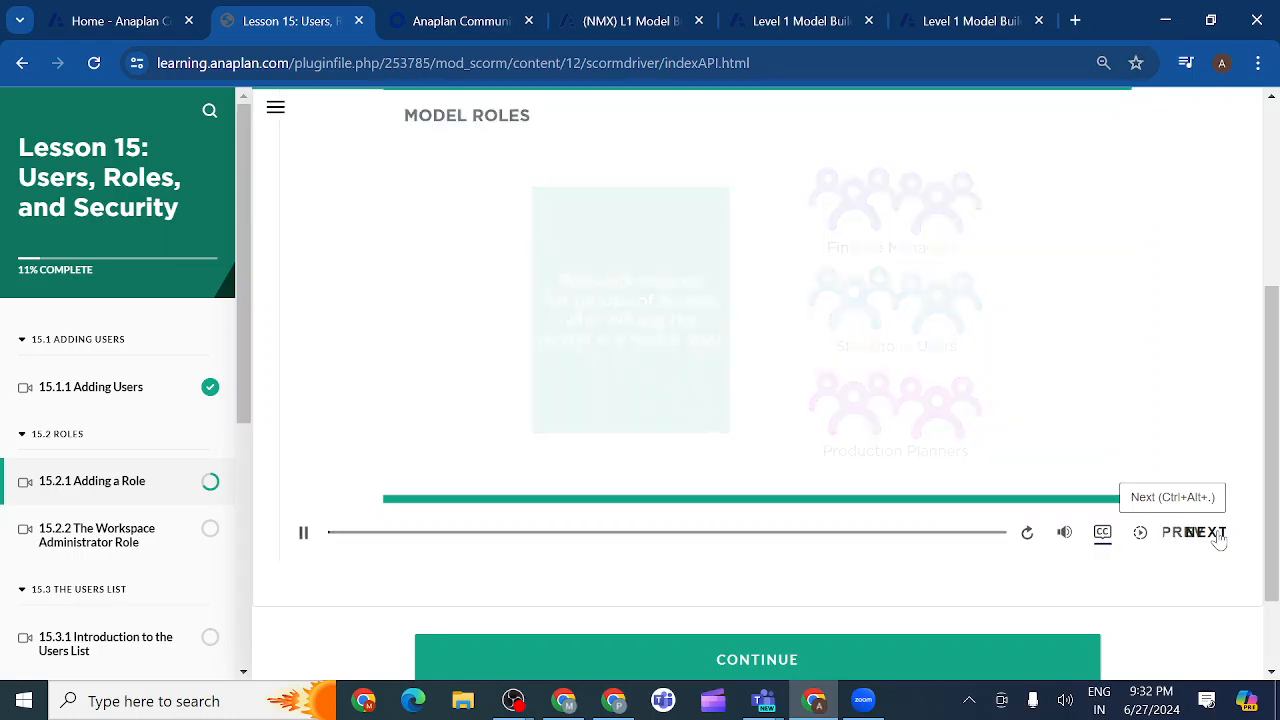